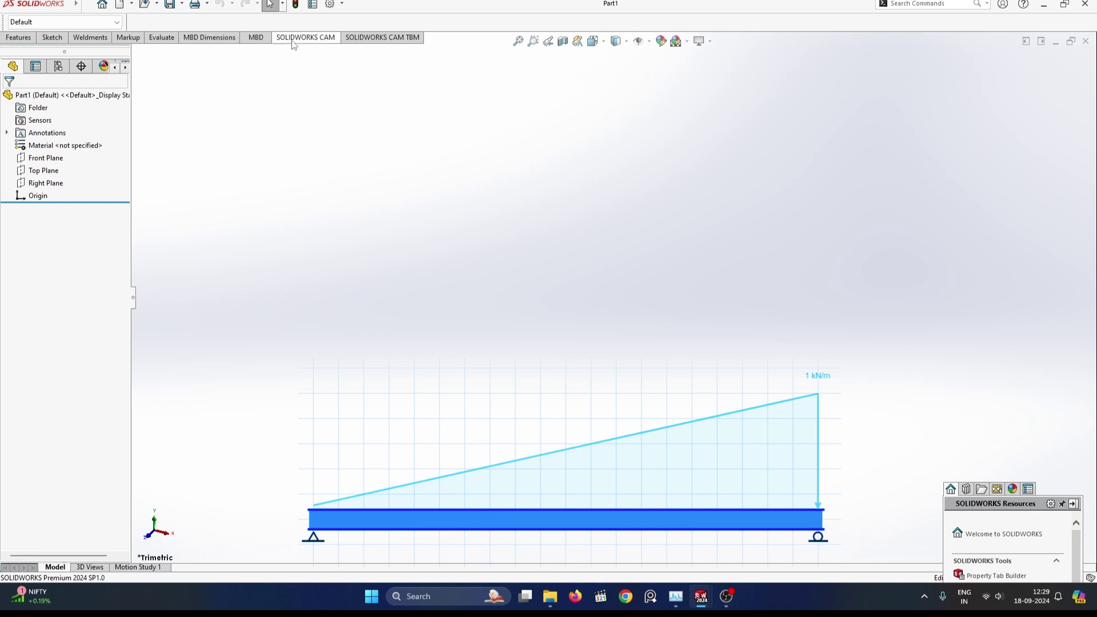
Turn off the command ribbon display and dismiss the system options window
{"action": "left_click", "coordinate": [306, 37]}
{"action": "right_click", "coordinate": [295, 40]}
{"action": "mouse_move", "coordinate": [319, 75]}
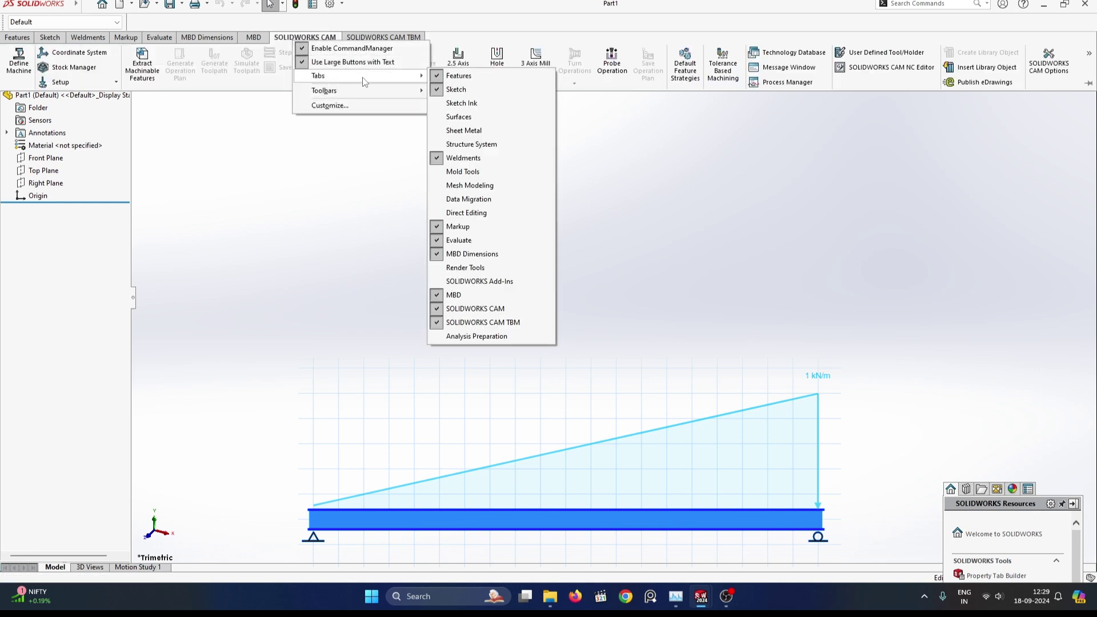
{"action": "left_click", "coordinate": [351, 52]}
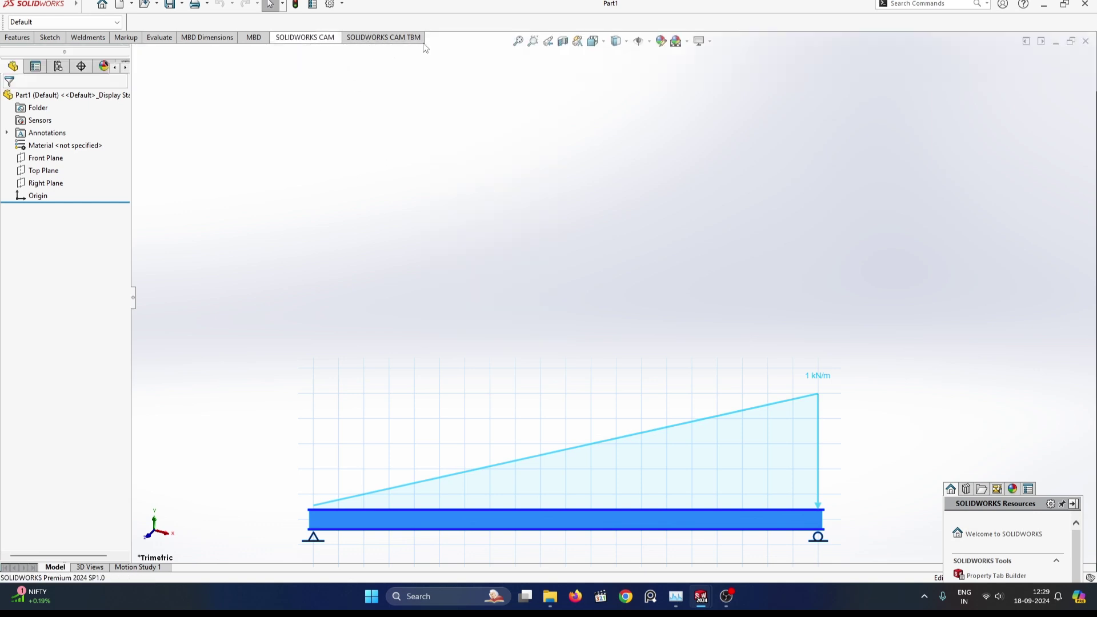
{"action": "left_click", "coordinate": [332, 7]}
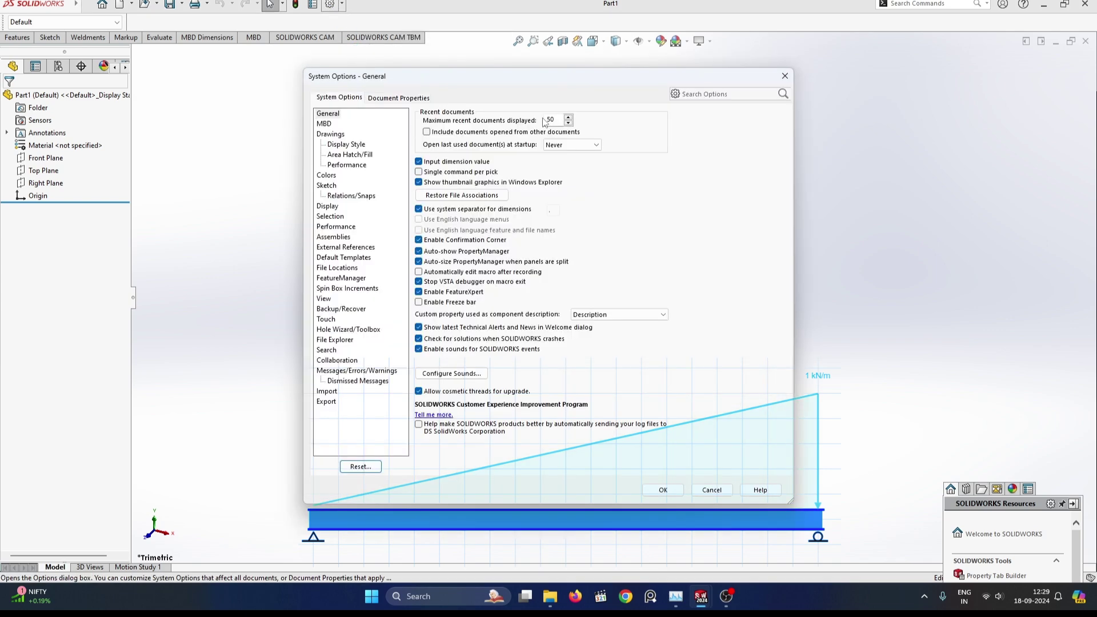
{"action": "left_click", "coordinate": [785, 76]}
{"action": "left_click", "coordinate": [331, 5]}
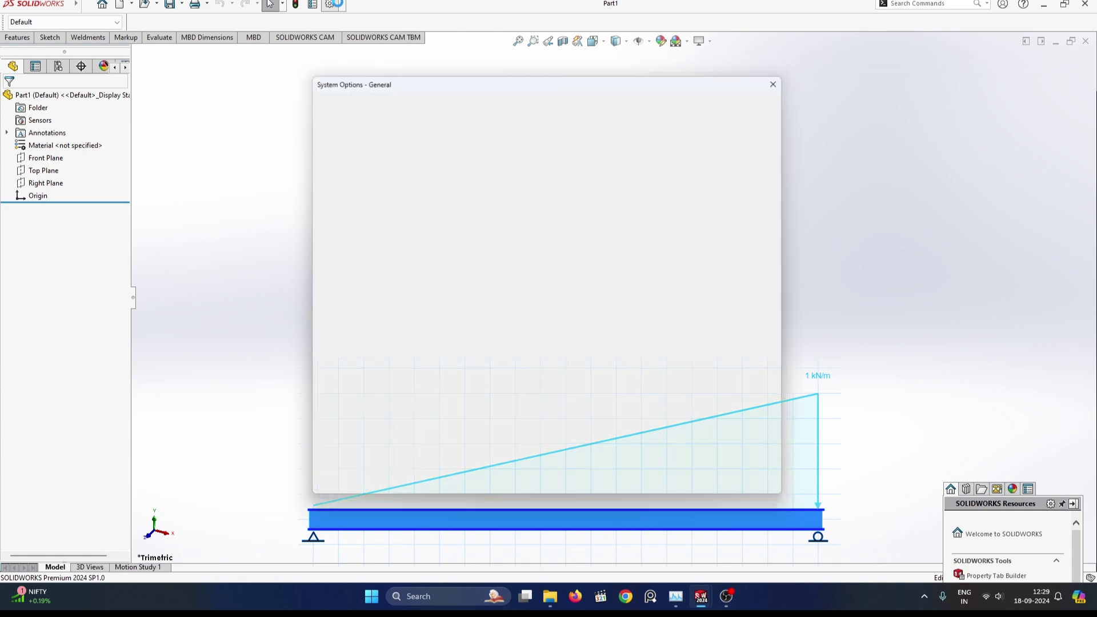
{"action": "key", "text": "Escape"}
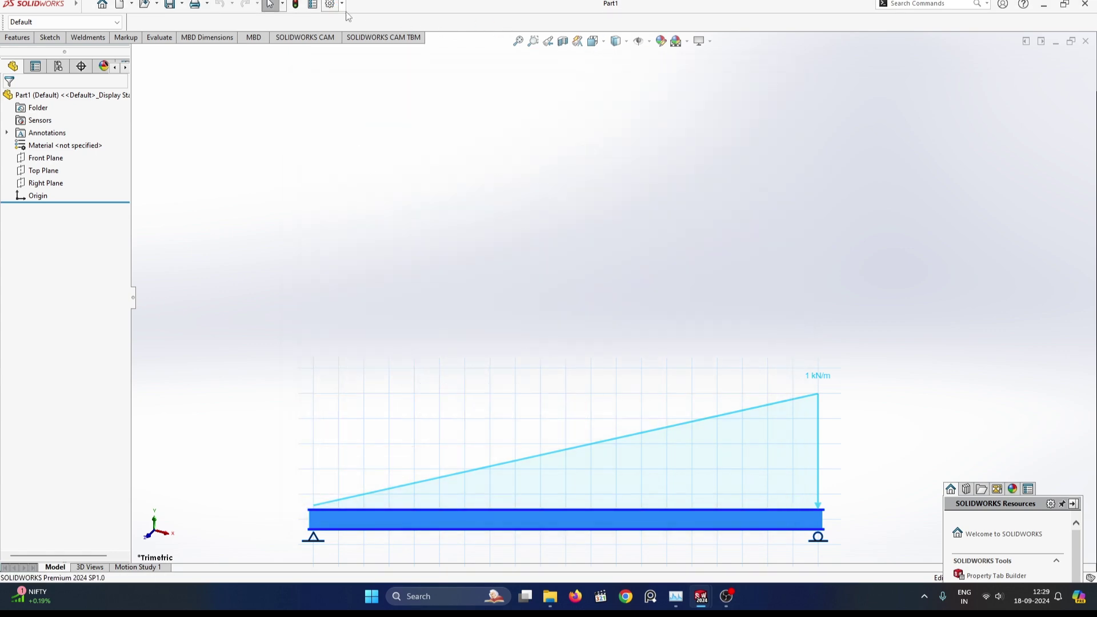
In Add-Ins, disable SOLIDWORKS CAM 2024 and enable SOLIDWORKS Simulation
{"action": "left_click", "coordinate": [342, 4]}
{"action": "left_click", "coordinate": [355, 47]}
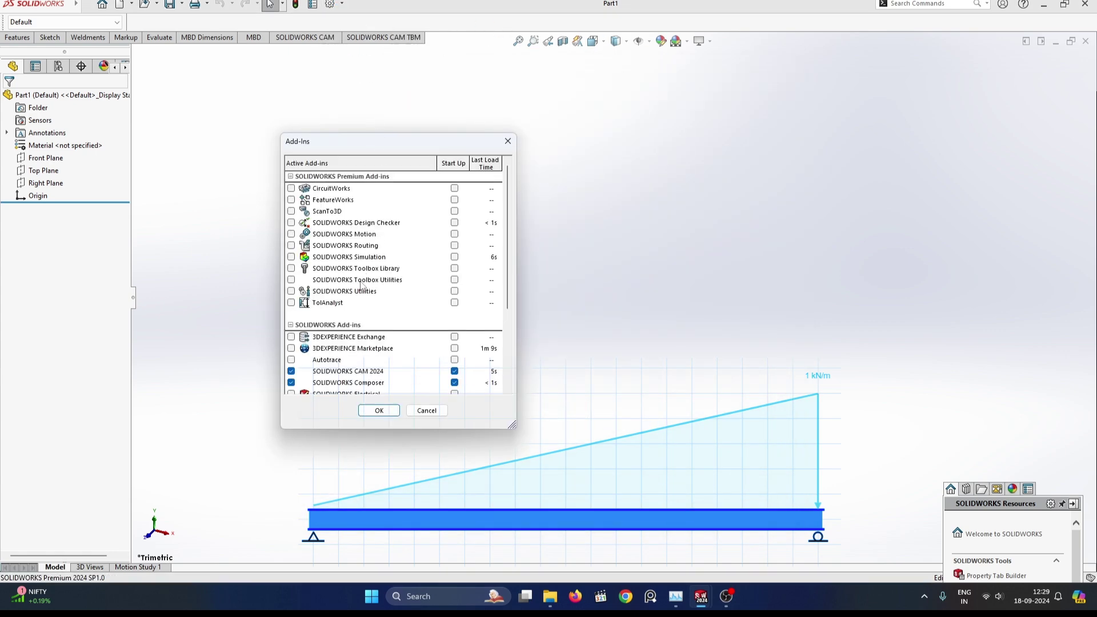
{"action": "scroll", "coordinate": [323, 271], "scroll_direction": "down", "scroll_amount": 3}
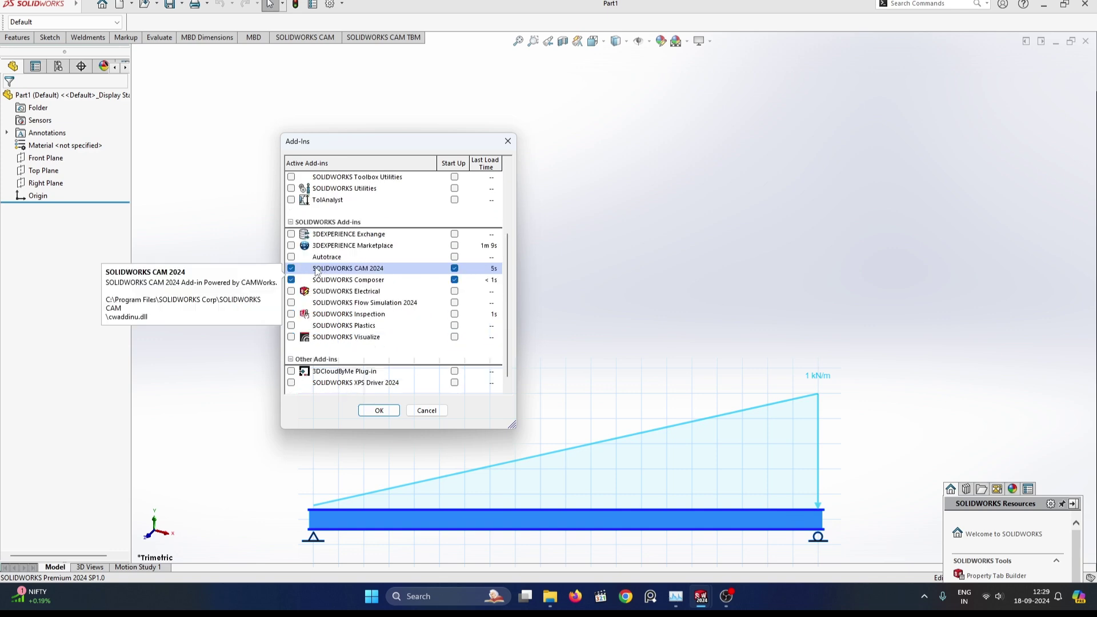
{"action": "left_click", "coordinate": [292, 268]}
{"action": "scroll", "coordinate": [303, 276], "scroll_direction": "up", "scroll_amount": 2}
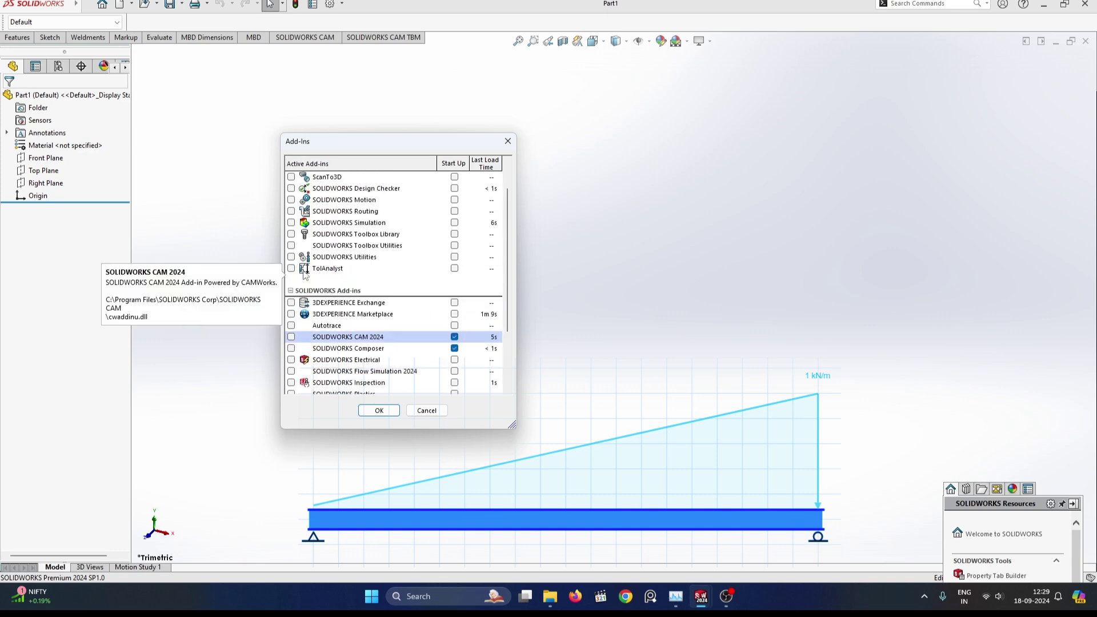
{"action": "scroll", "coordinate": [304, 276], "scroll_direction": "up", "scroll_amount": 1}
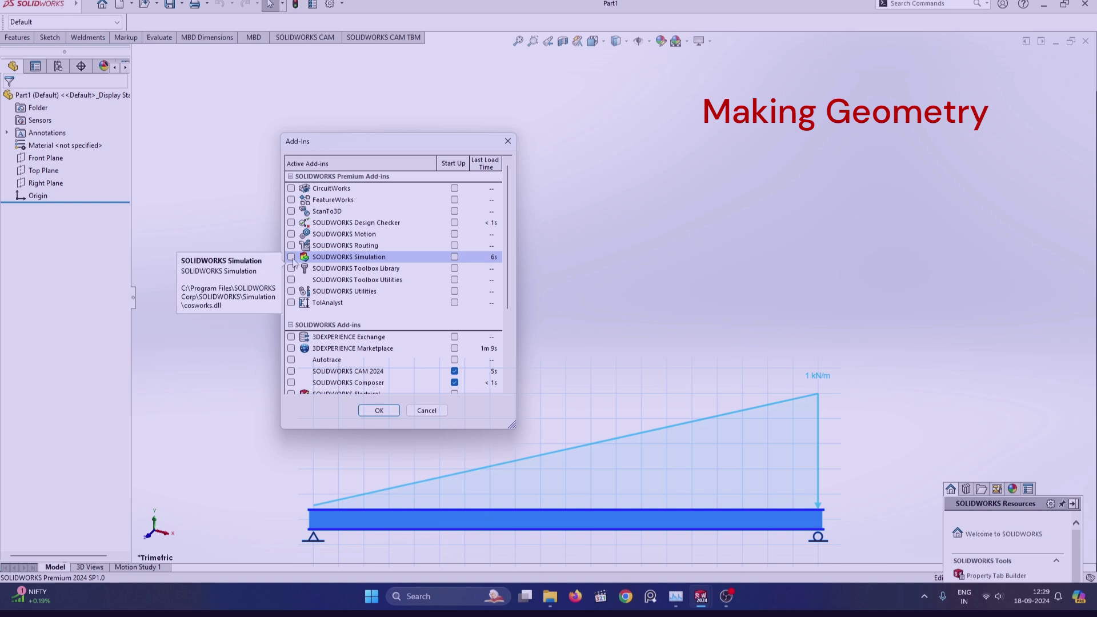
{"action": "left_click", "coordinate": [291, 257]}
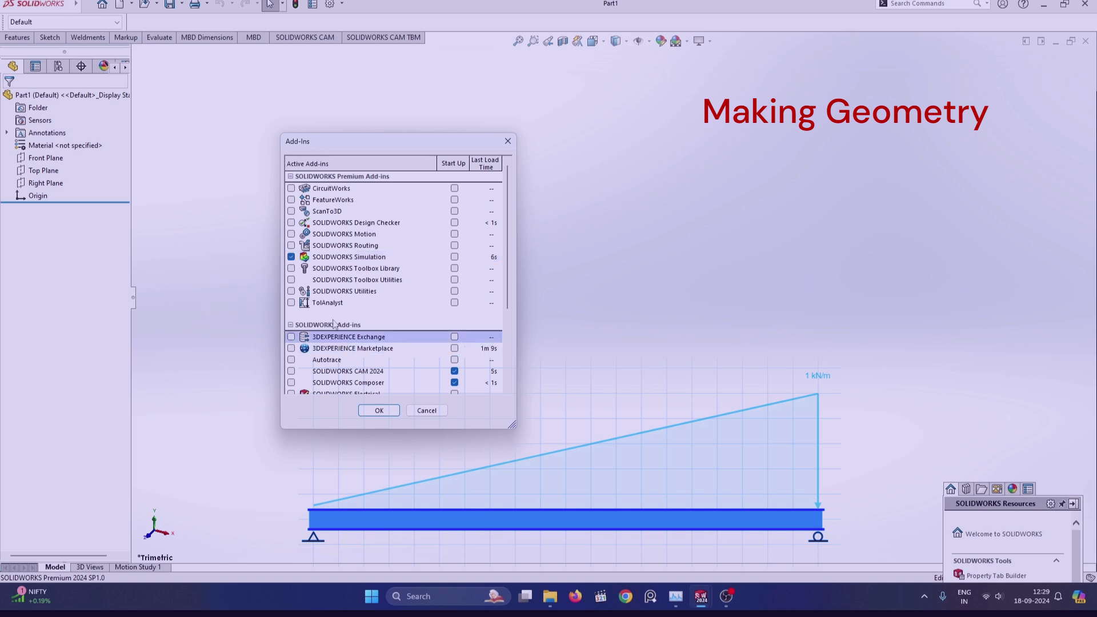
{"action": "left_click", "coordinate": [374, 407]}
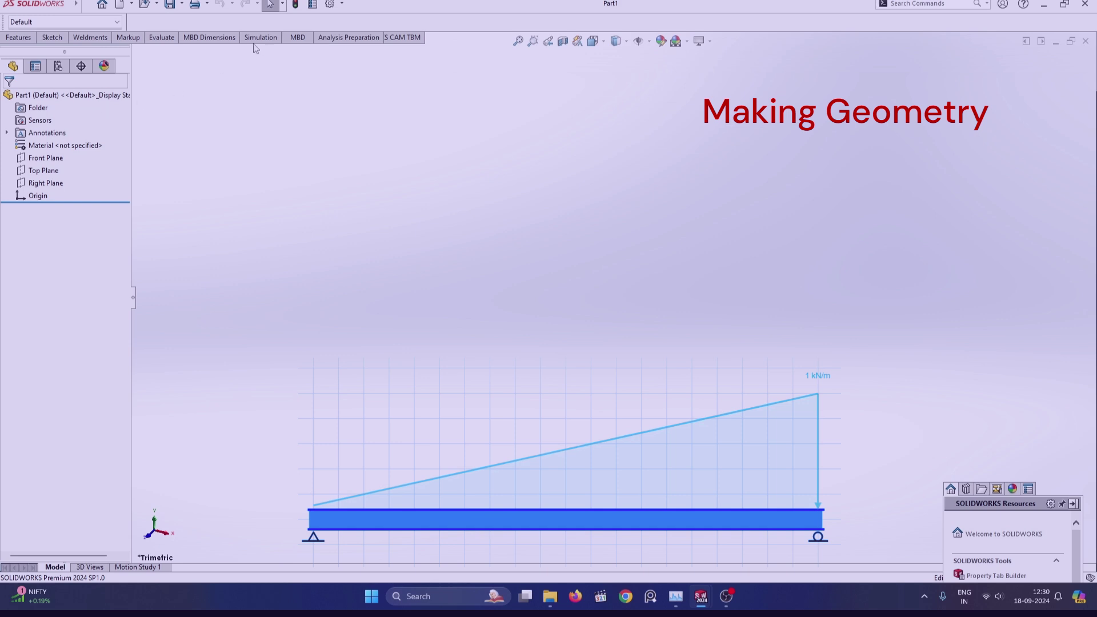
Sketch a center rectangle from the origin on the Front Plane
{"action": "left_click", "coordinate": [46, 159]}
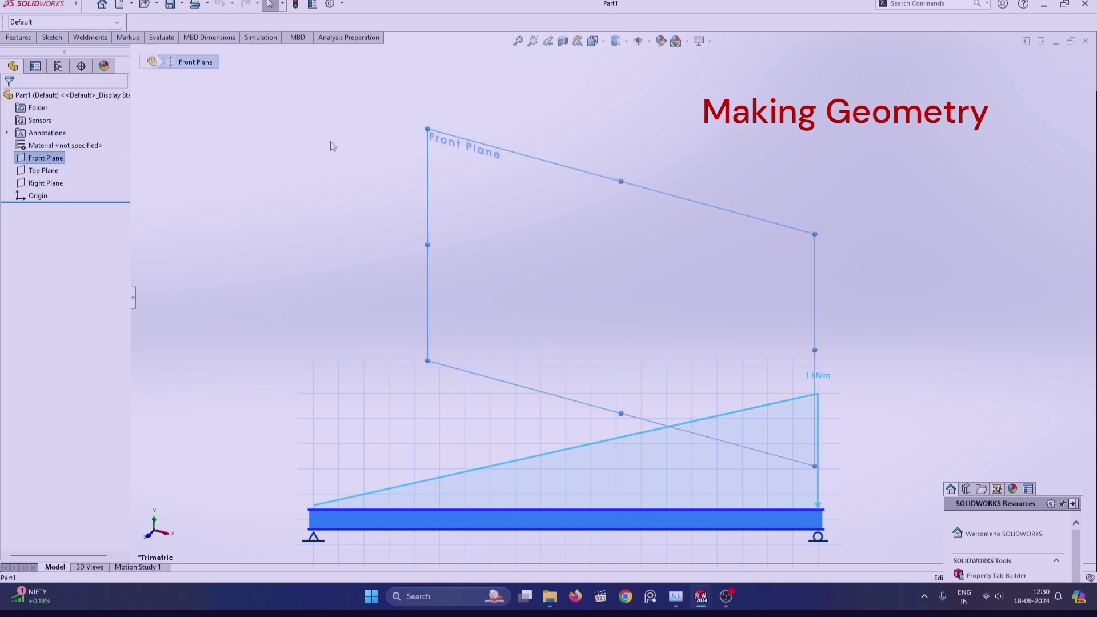
{"action": "left_click", "coordinate": [52, 37]}
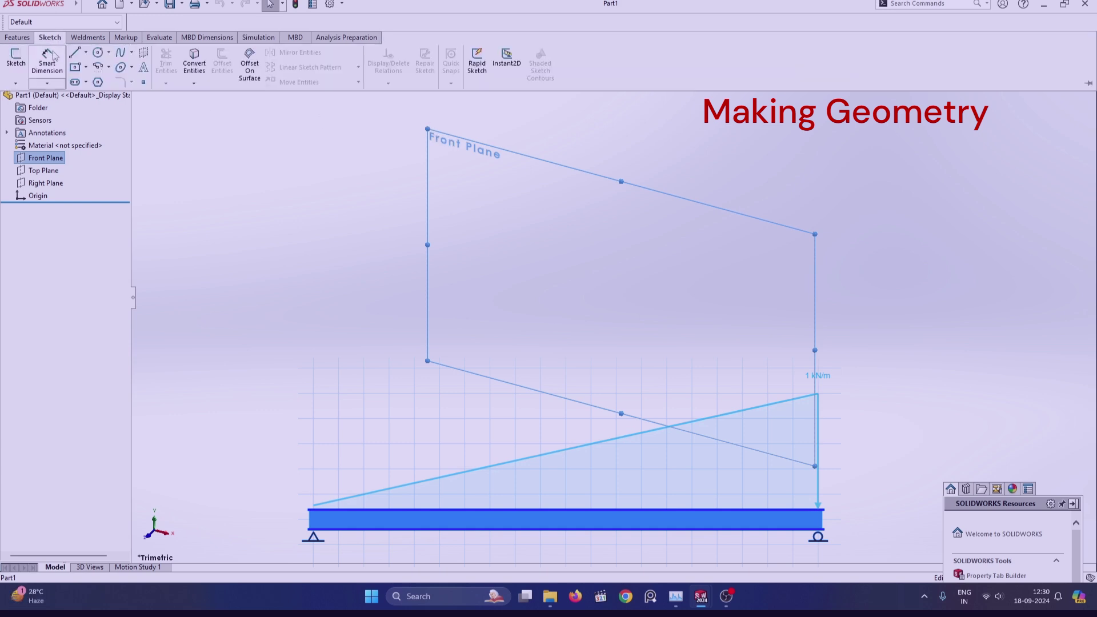
{"action": "left_click", "coordinate": [16, 57]}
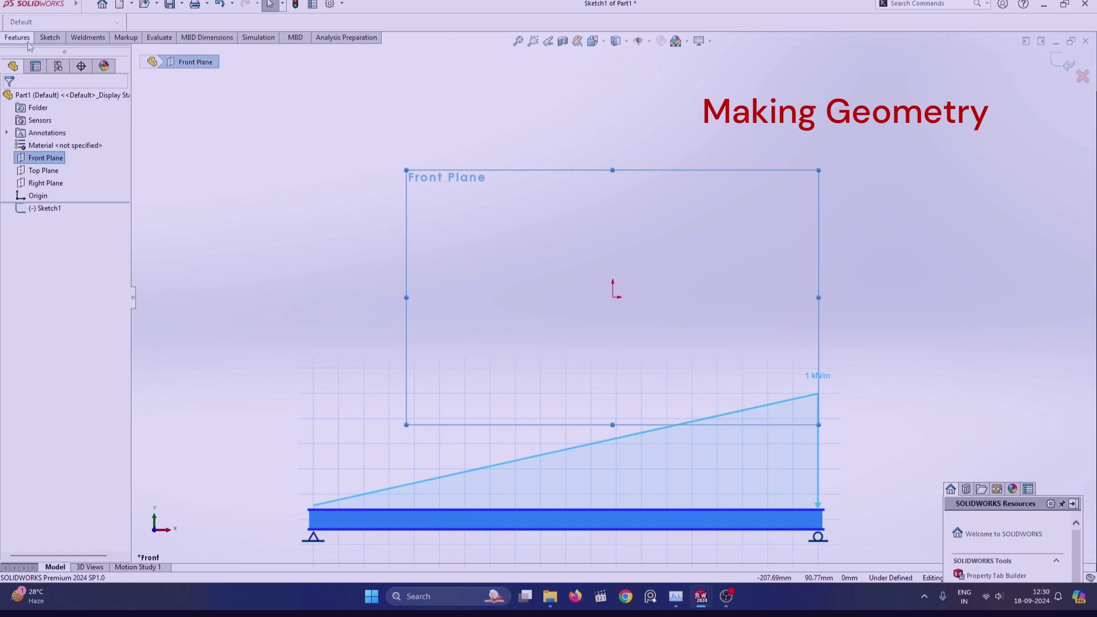
{"action": "left_click", "coordinate": [75, 67]}
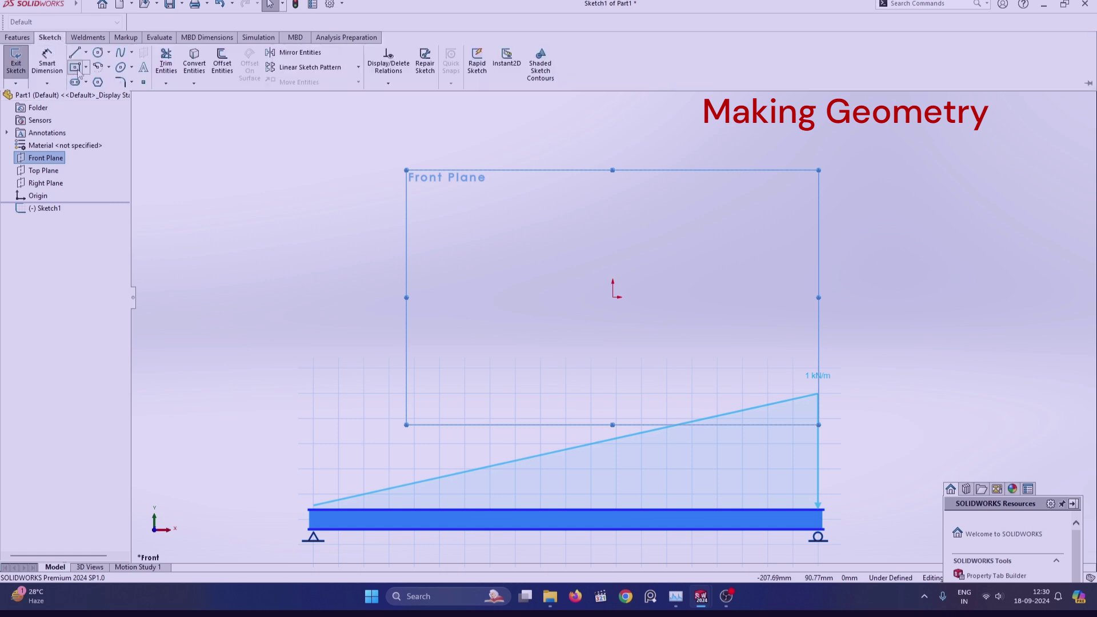
{"action": "left_click", "coordinate": [613, 297]}
{"action": "left_click", "coordinate": [697, 336]}
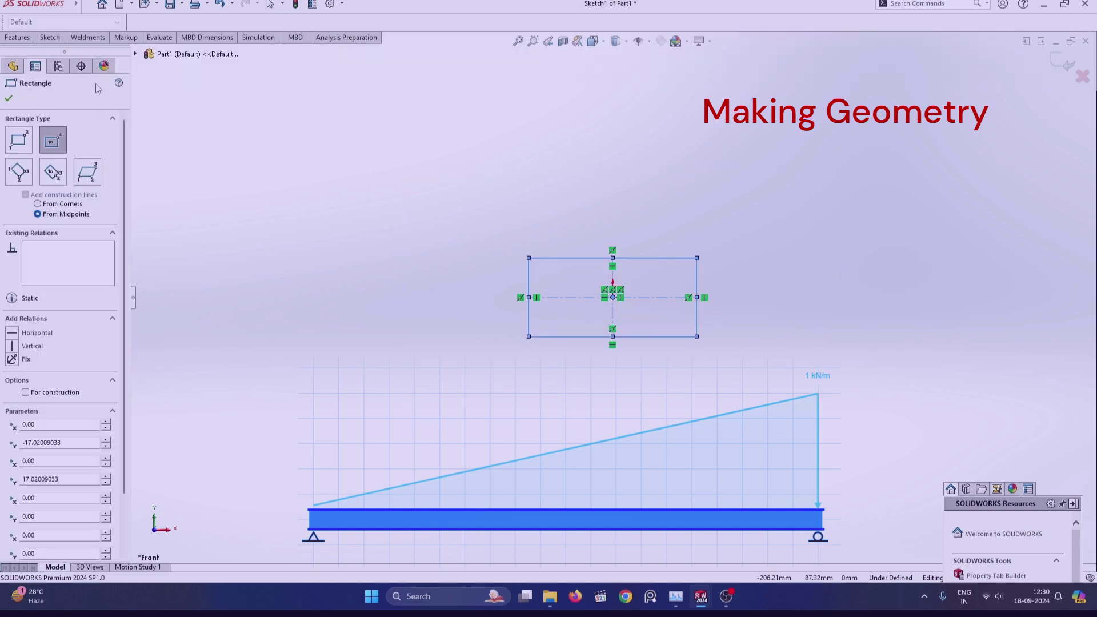
Start Smart Dimension on the rectangle's top edge
{"action": "left_click", "coordinate": [54, 39]}
{"action": "left_click", "coordinate": [48, 63]}
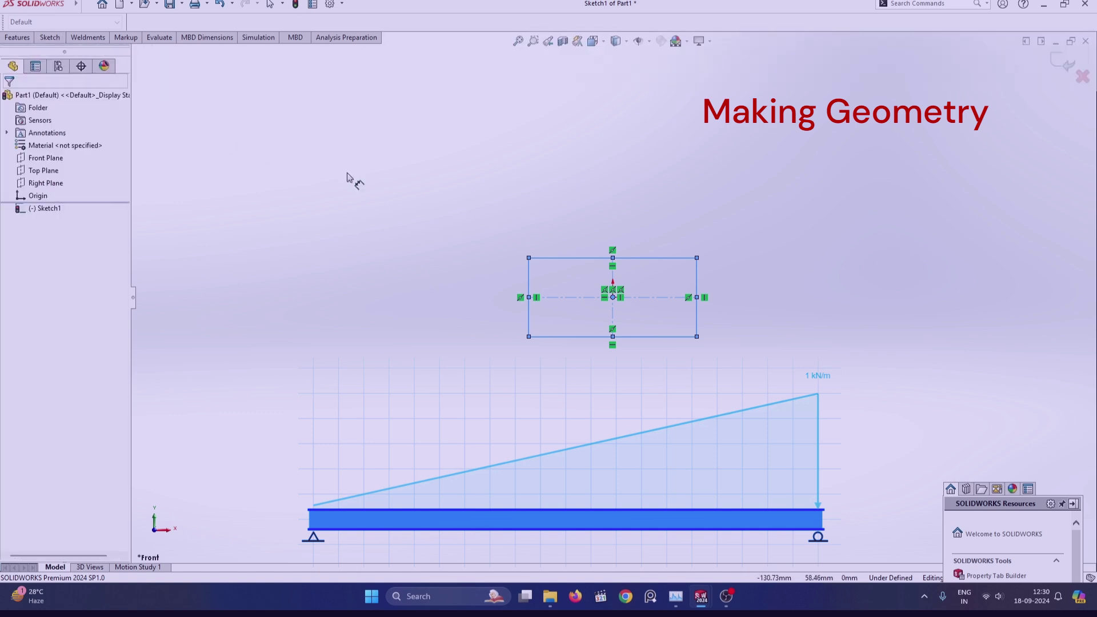
{"action": "left_click", "coordinate": [575, 259]}
Dimension the rectangle's top and left edges to 50 mm each
{"action": "left_click", "coordinate": [572, 218]}
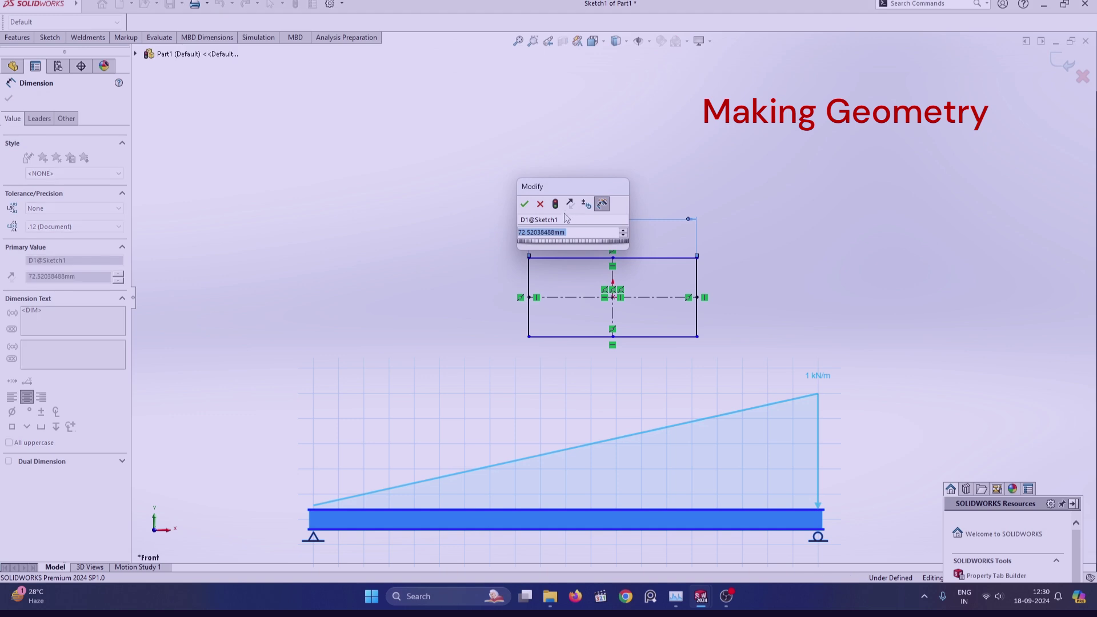
{"action": "type", "text": "50"}
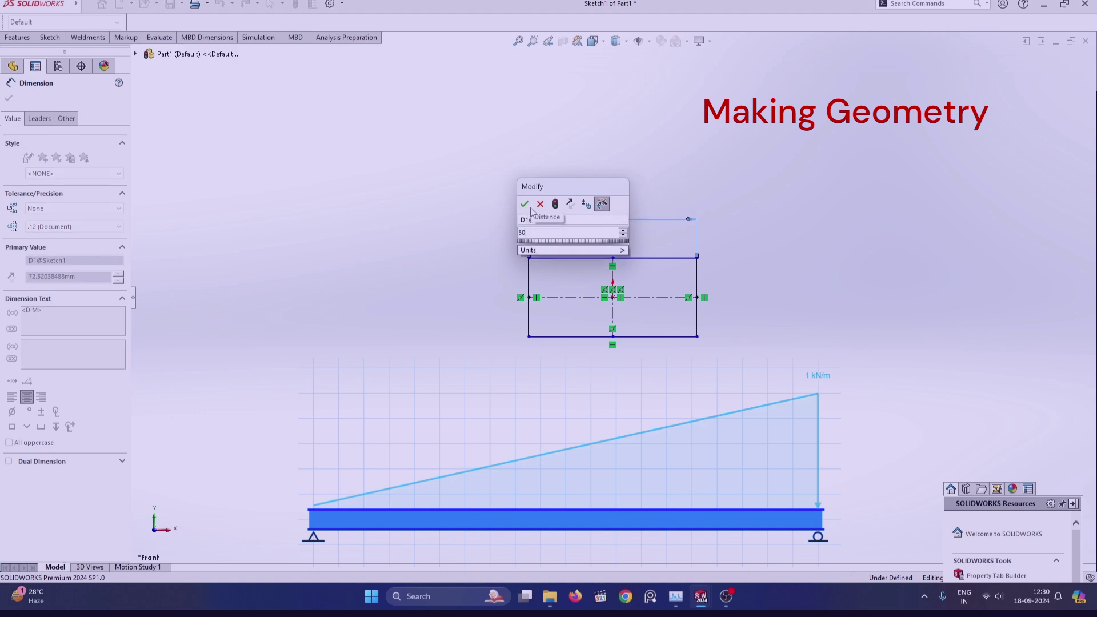
{"action": "left_click", "coordinate": [525, 204]}
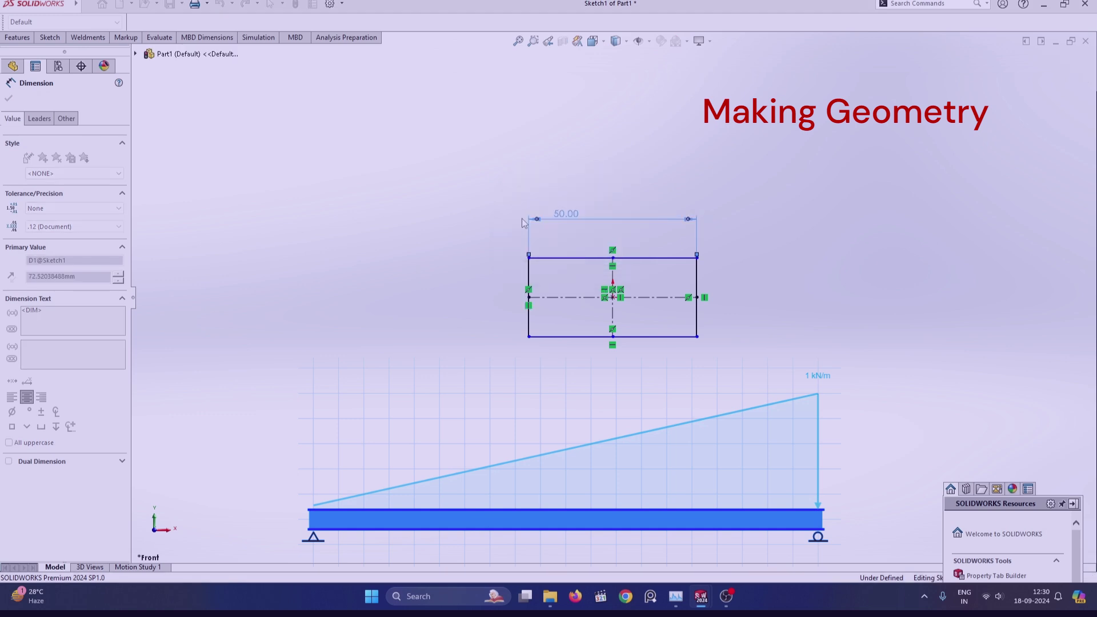
{"action": "left_click", "coordinate": [532, 284]}
{"action": "left_click", "coordinate": [457, 293]}
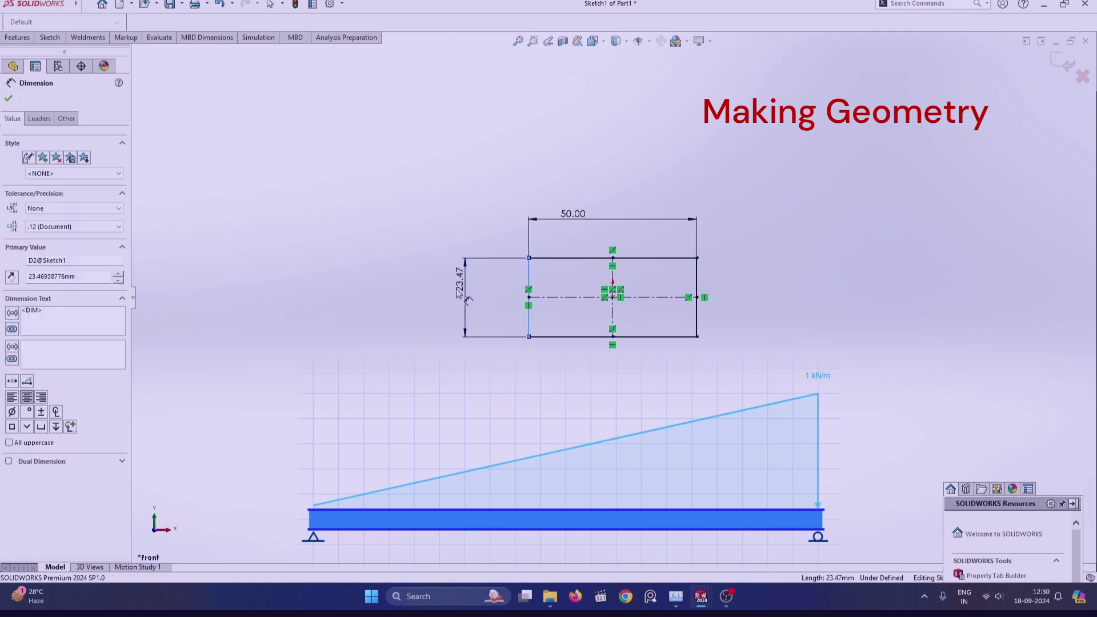
{"action": "type", "text": "5"}
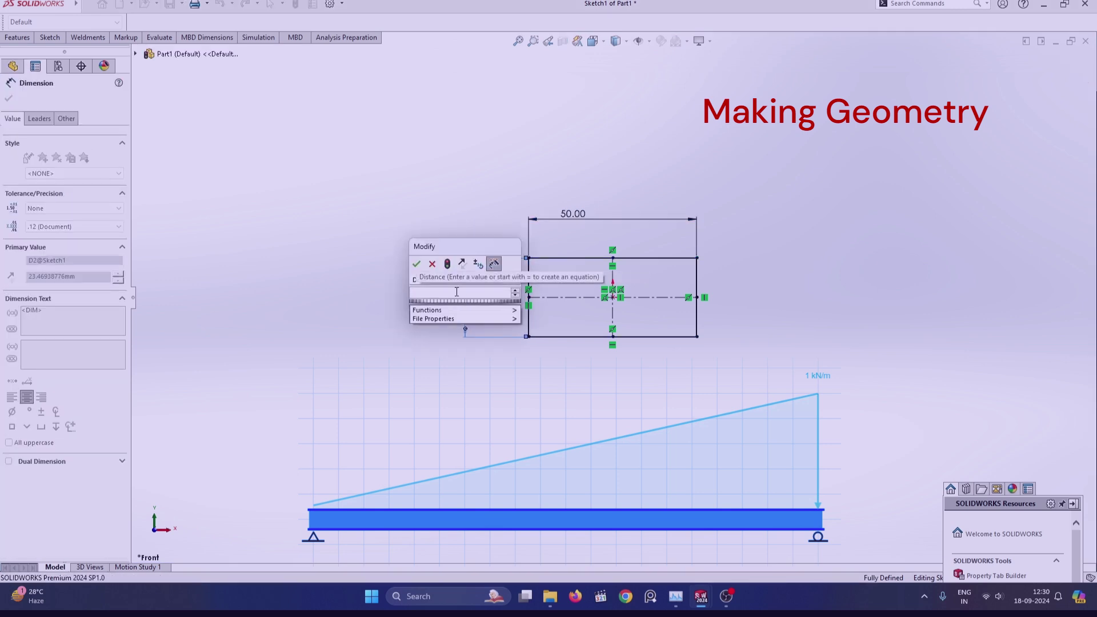
{"action": "type", "text": "0"}
{"action": "key", "text": "Return"}
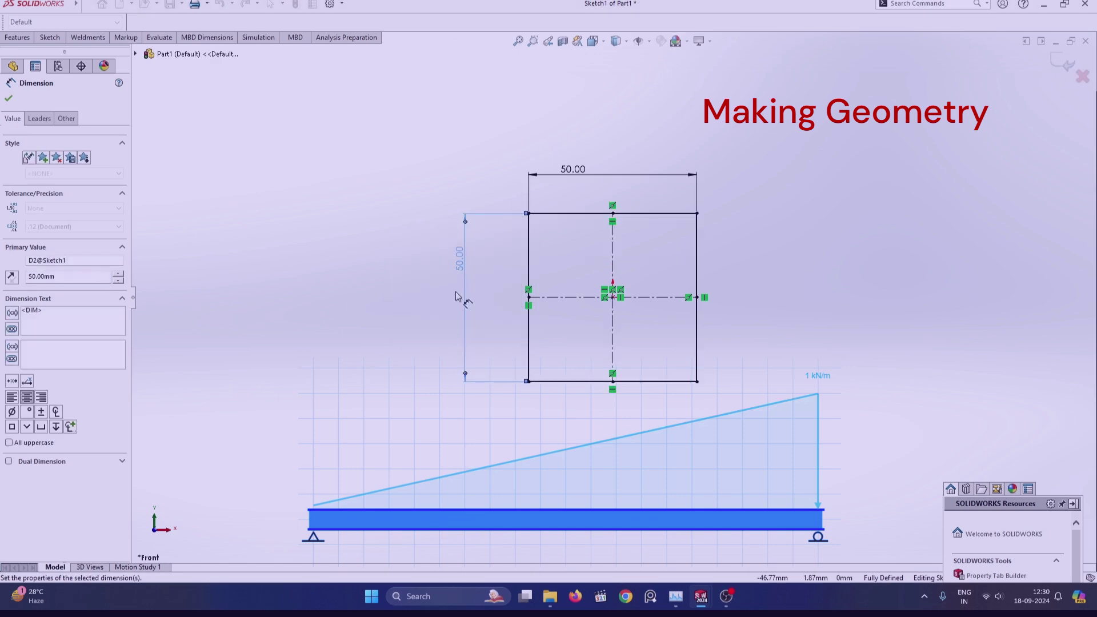
{"action": "left_click", "coordinate": [8, 99]}
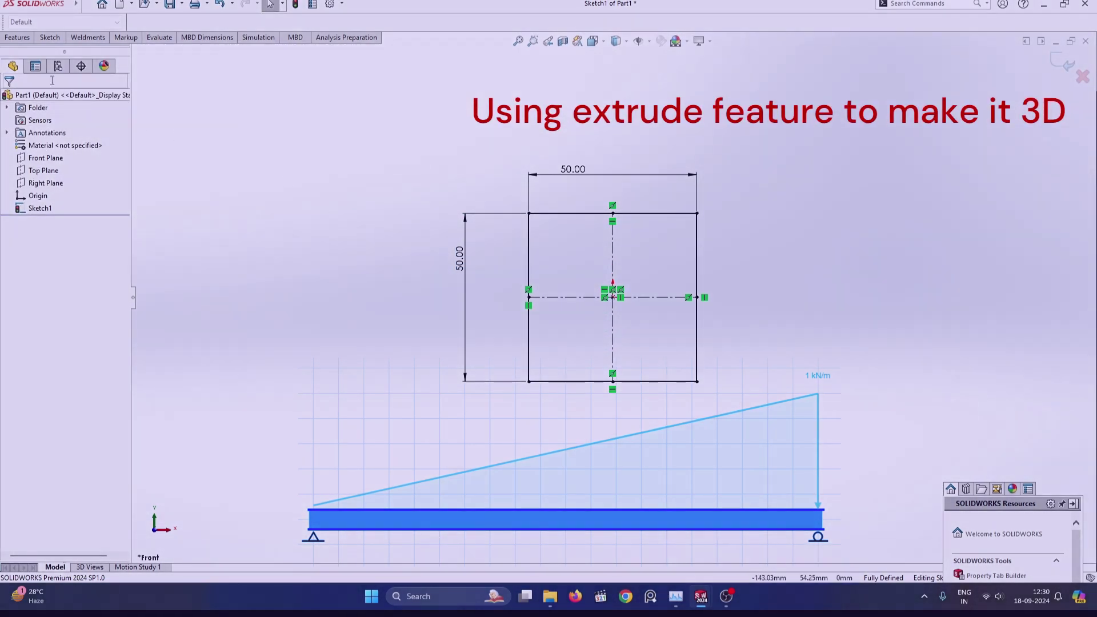
Start an Extruded Boss/Base on the square sketch
{"action": "left_click", "coordinate": [19, 37]}
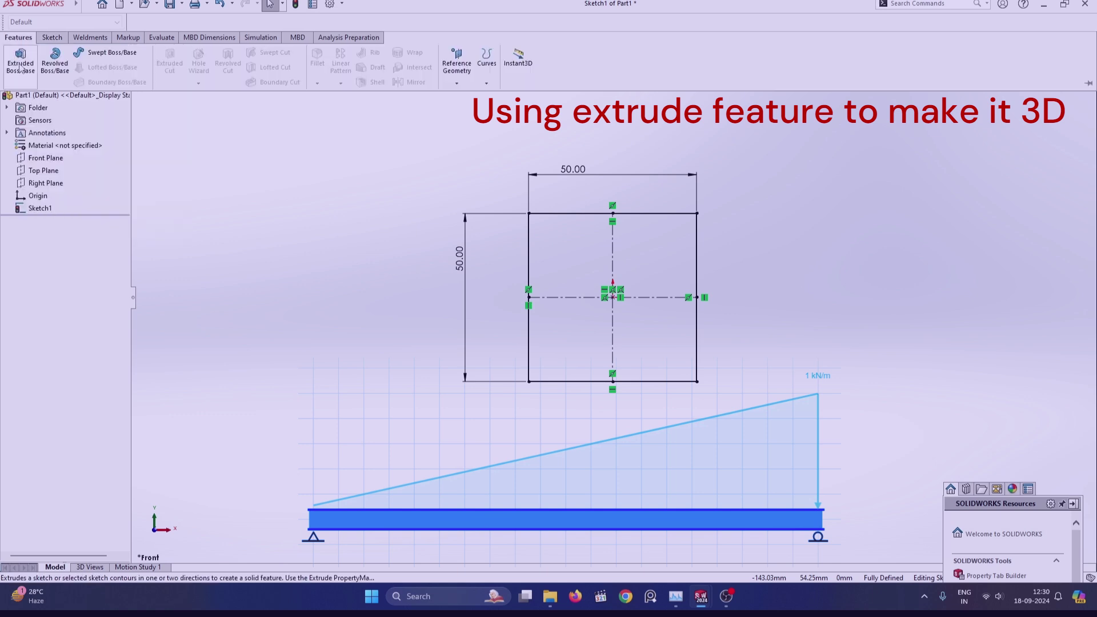
{"action": "left_click", "coordinate": [17, 60]}
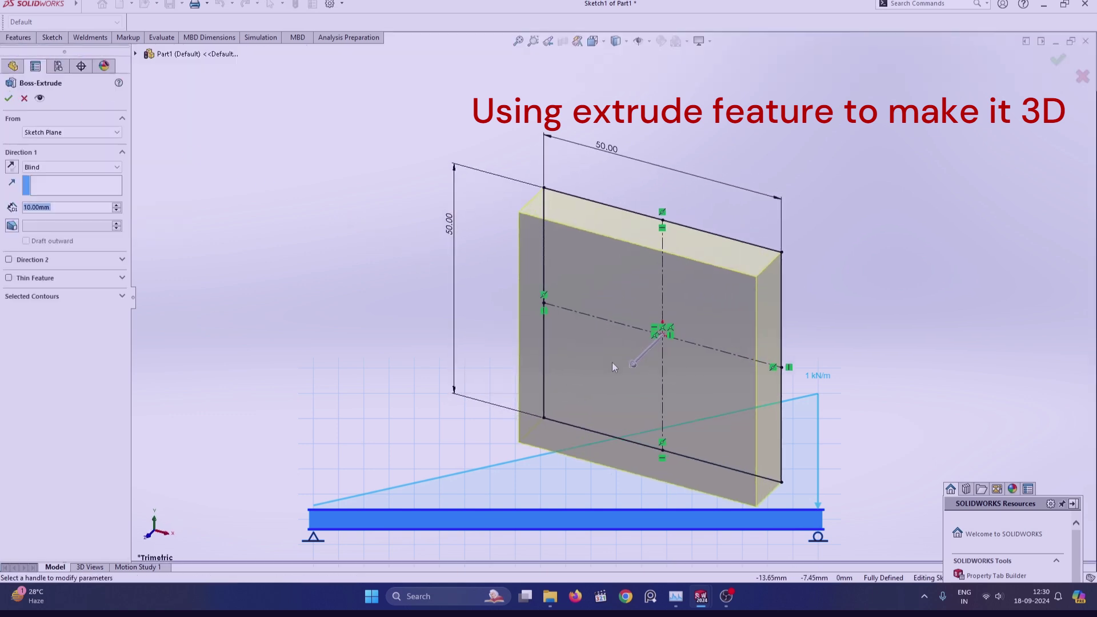
{"action": "left_click", "coordinate": [634, 363]}
{"action": "left_click", "coordinate": [560, 382]}
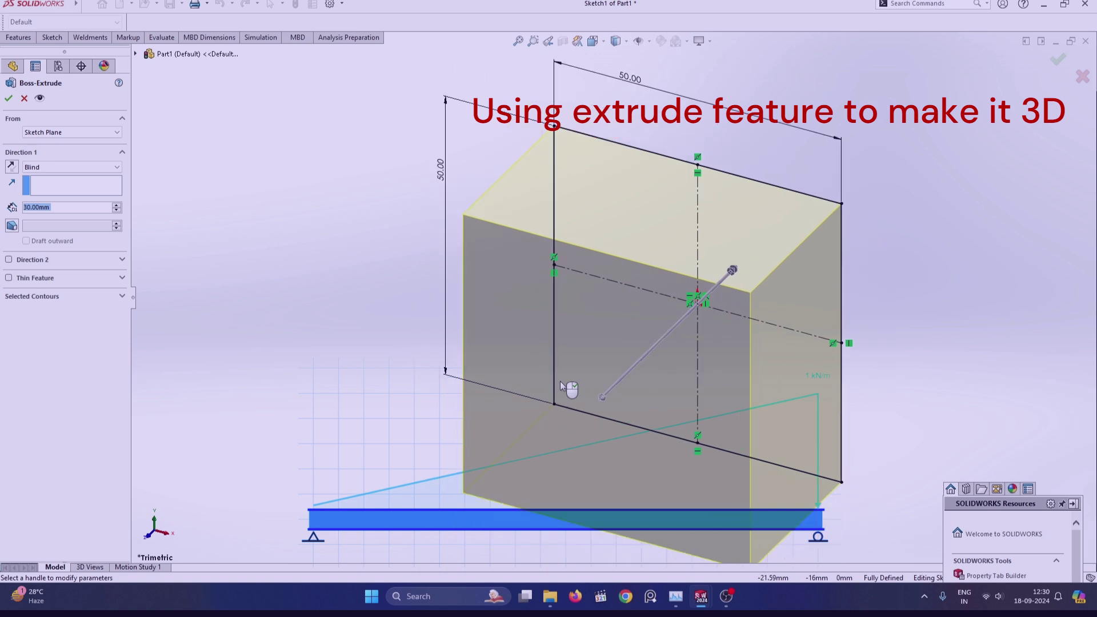
Set the extrusion depth to 4000 mm and accept it as Boss-Extrude1
{"action": "left_click", "coordinate": [57, 209]}
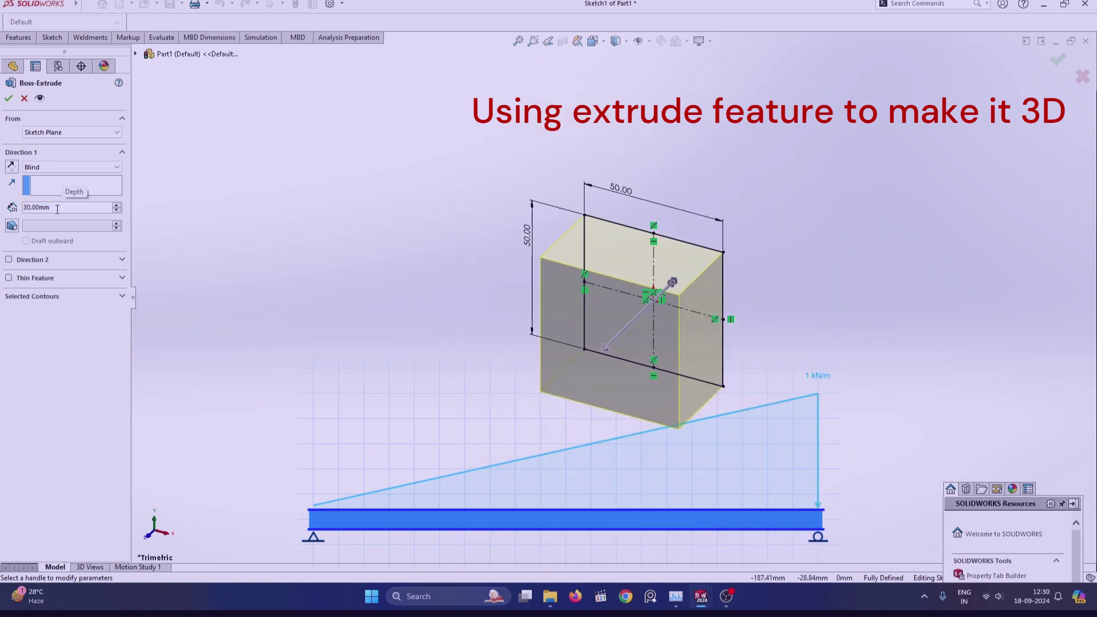
{"action": "key", "text": "BackSpace"}
{"action": "key", "text": "BackSpace"}
{"action": "key", "text": "BackSpace"}
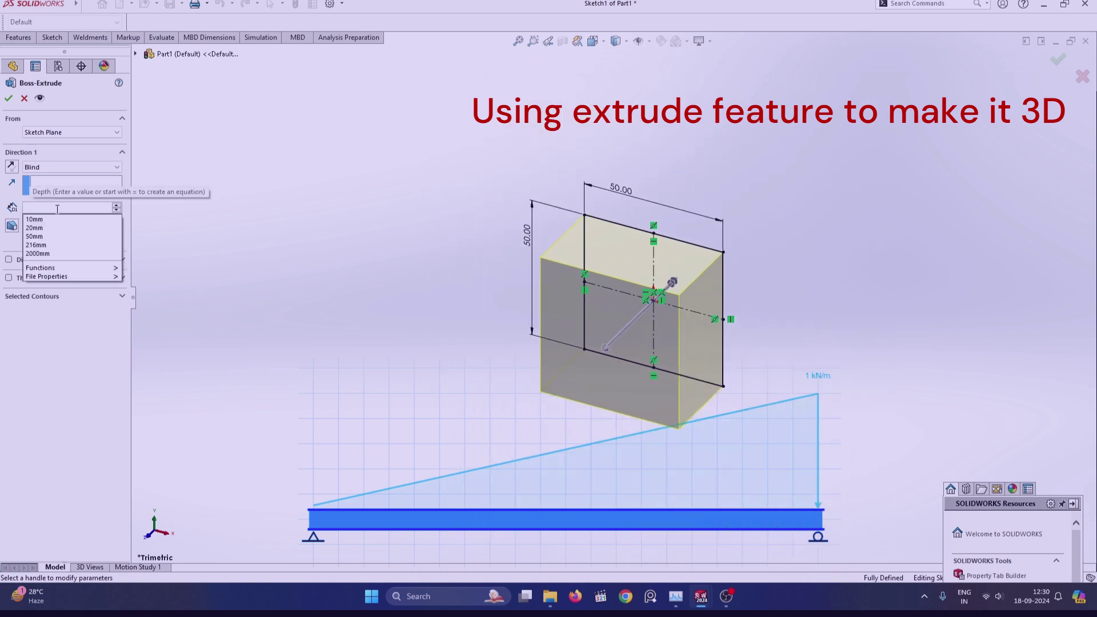
{"action": "type", "text": "4000"}
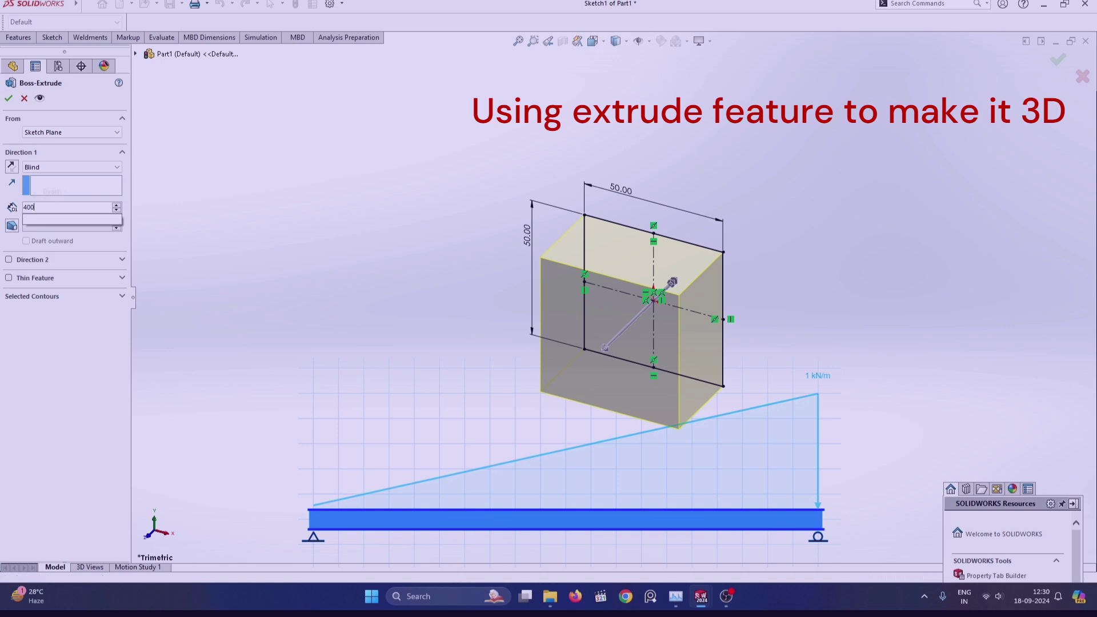
{"action": "key", "text": "Return"}
{"action": "scroll", "coordinate": [373, 244], "scroll_direction": "down", "scroll_amount": 3}
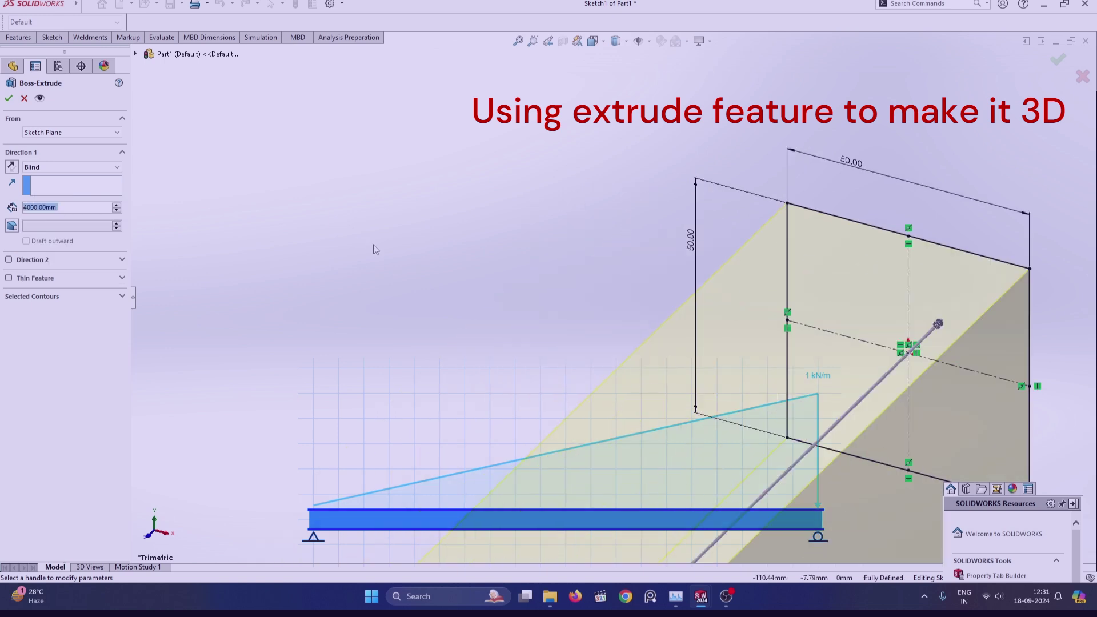
{"action": "scroll", "coordinate": [389, 258], "scroll_direction": "up", "scroll_amount": 5}
{"action": "middle_click_drag", "start_coordinate": [406, 273], "coordinate": [429, 262]}
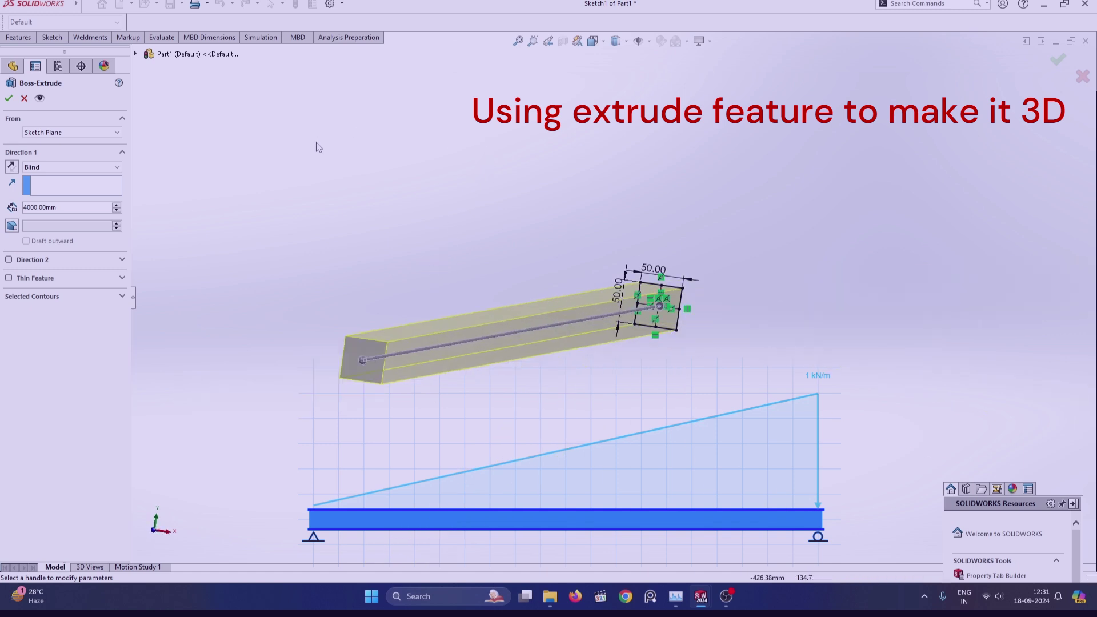
{"action": "left_click", "coordinate": [8, 98]}
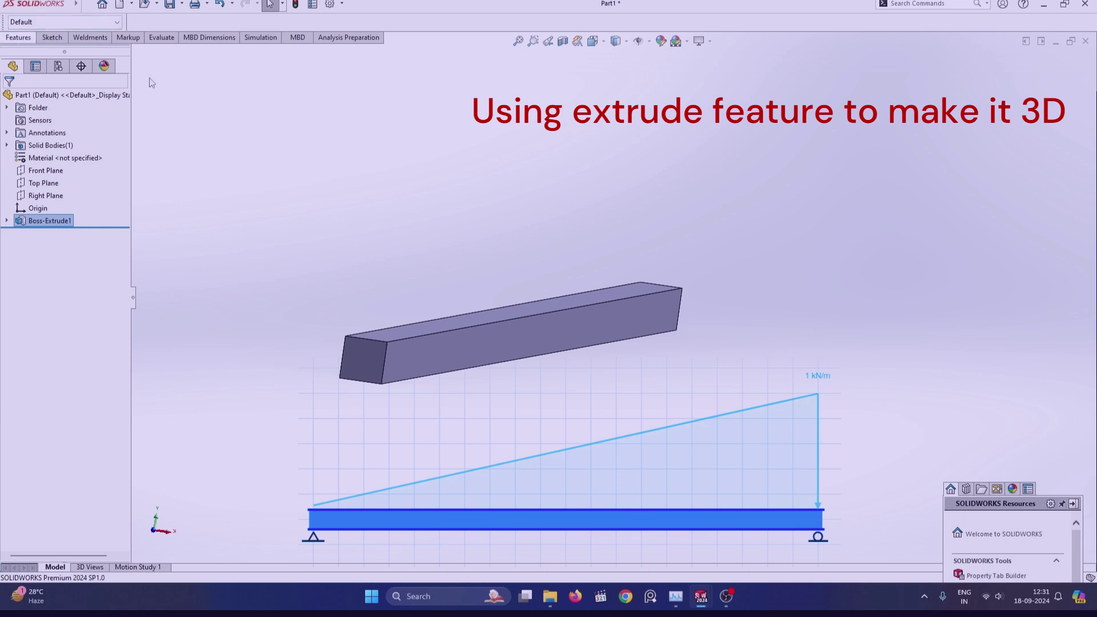
{"action": "mouse_move", "coordinate": [323, 211]}
{"action": "middle_mouse_down"}
{"action": "mouse_move", "coordinate": [362, 237]}
{"action": "mouse_move", "coordinate": [382, 232]}
{"action": "mouse_move", "coordinate": [363, 233]}
{"action": "mouse_move", "coordinate": [290, 140]}
{"action": "middle_mouse_up"}
Create a new Static study named Static 1
{"action": "left_click", "coordinate": [250, 39]}
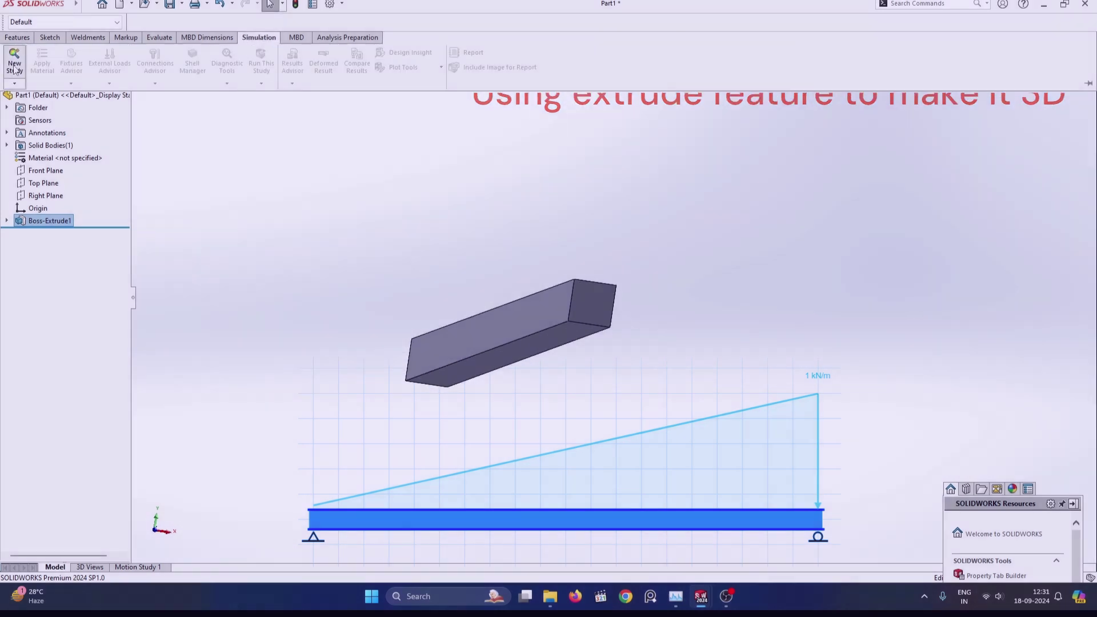
{"action": "left_click", "coordinate": [6, 73]}
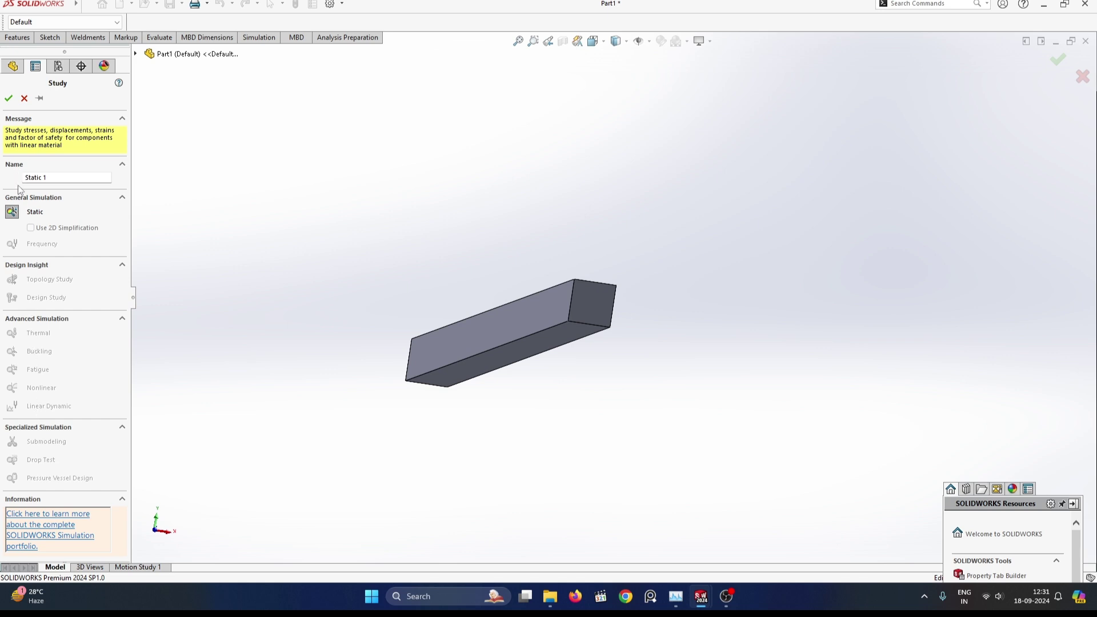
{"action": "left_click", "coordinate": [12, 211]}
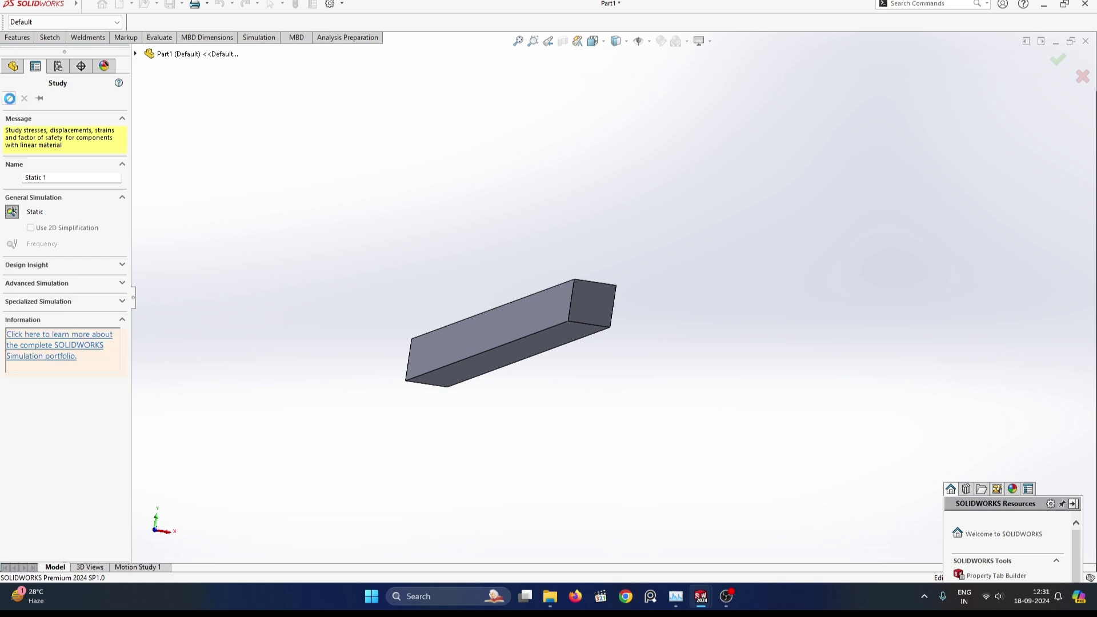
{"action": "left_click", "coordinate": [8, 98]}
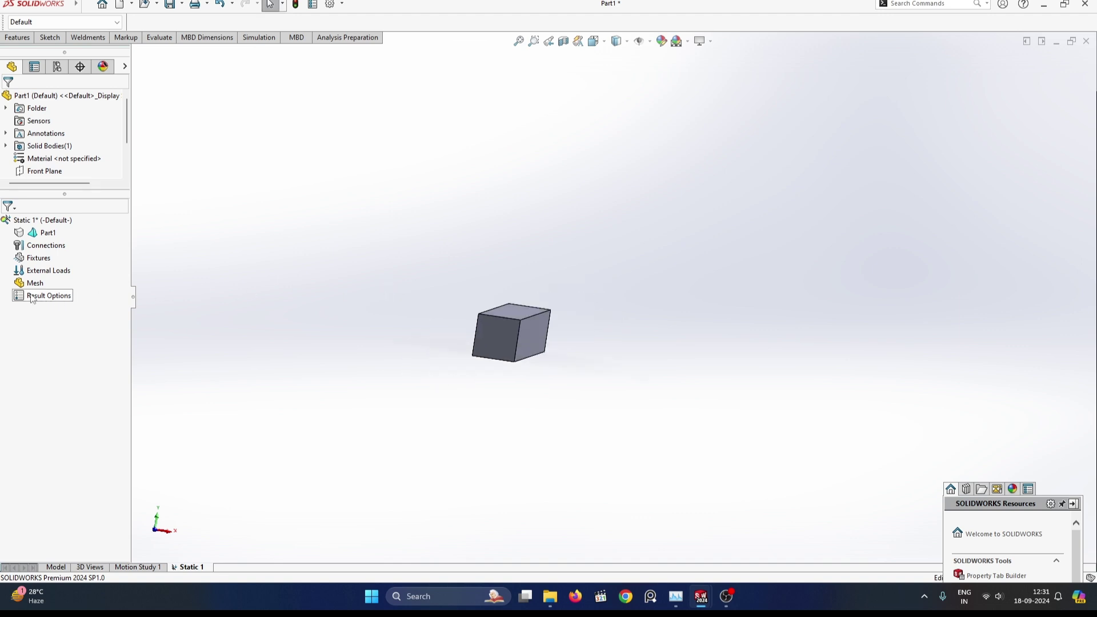
Apply AISI 304 steel from the material library to Part1
{"action": "right_click", "coordinate": [42, 234]}
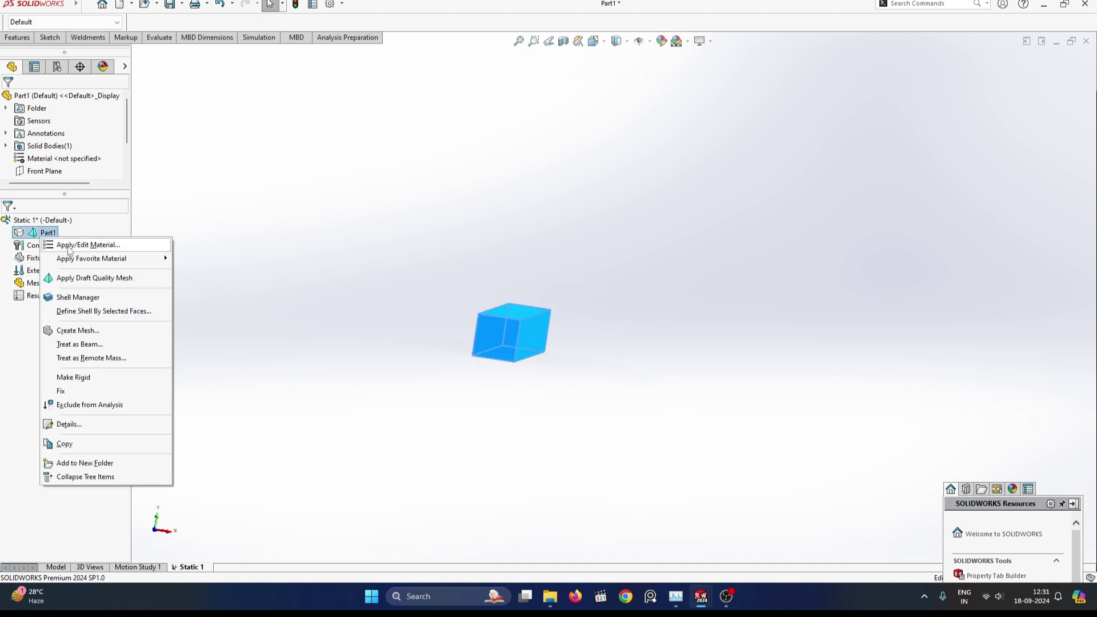
{"action": "left_click", "coordinate": [70, 248]}
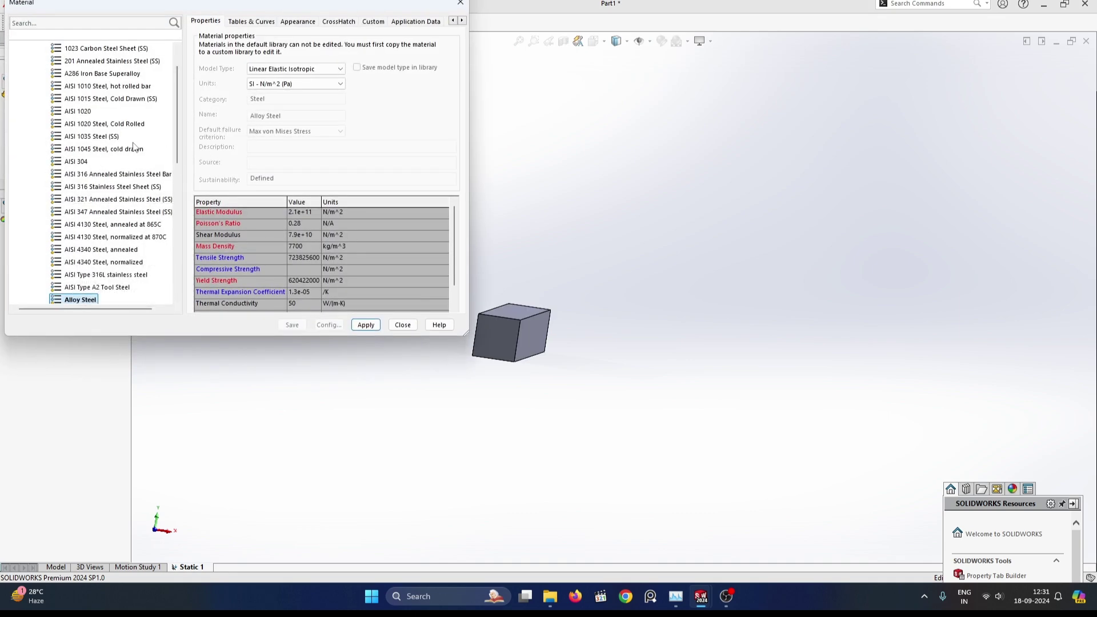
{"action": "key", "text": "s"}
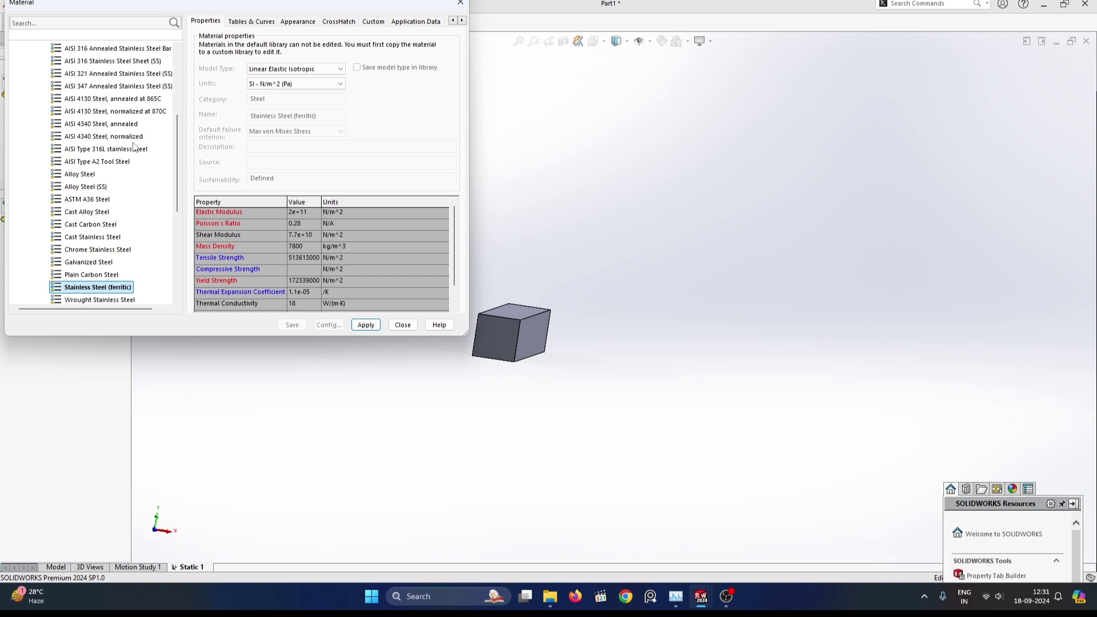
{"action": "key", "text": "Down"}
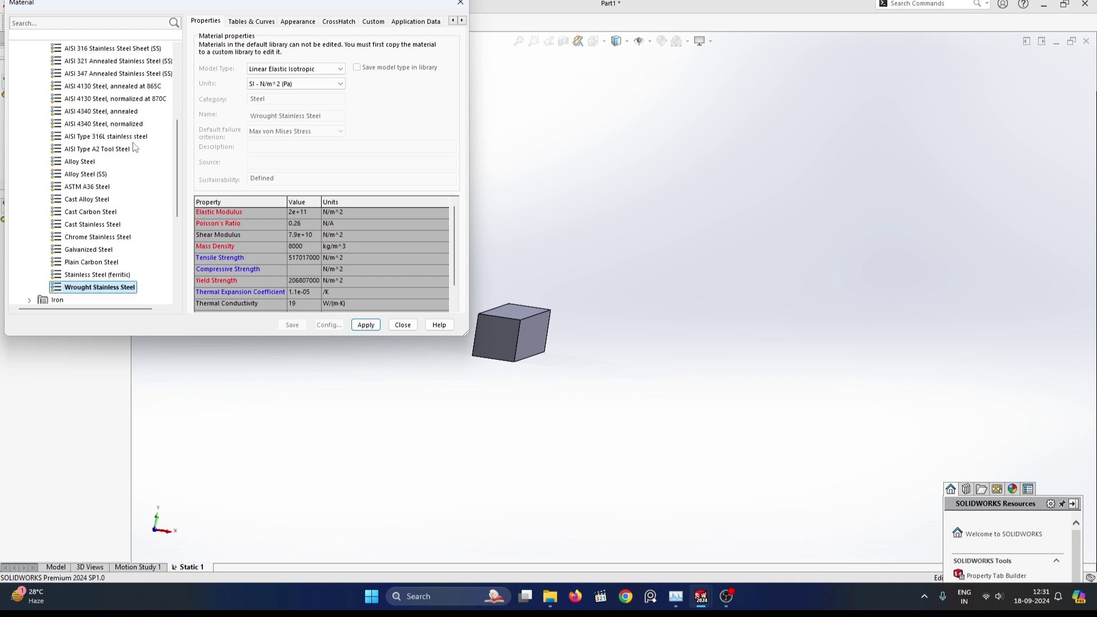
{"action": "key", "text": "Up"}
{"action": "key", "text": "Up"}
{"action": "key", "text": "Up"}
{"action": "key", "text": "Up"}
{"action": "key", "text": "Up"}
{"action": "key", "text": "Up"}
{"action": "key", "text": "Up"}
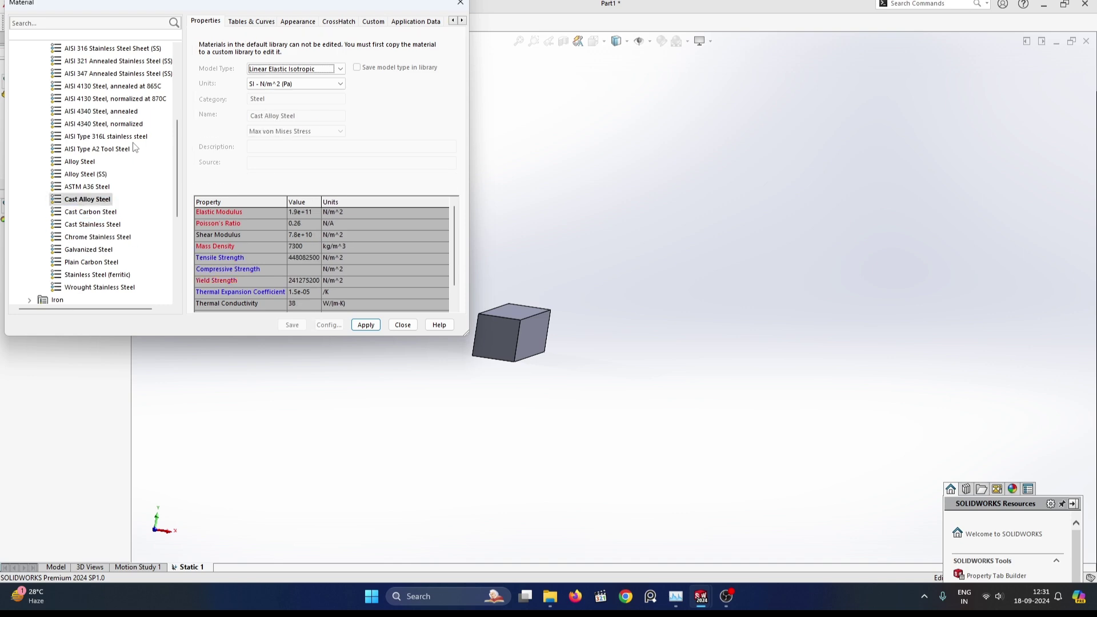
{"action": "key", "text": "Up"}
{"action": "key", "text": "Up"}
{"action": "key", "text": "Up"}
{"action": "key", "text": "Up"}
{"action": "scroll", "coordinate": [143, 163], "scroll_direction": "up", "scroll_amount": 4}
{"action": "scroll", "coordinate": [156, 180], "scroll_direction": "up", "scroll_amount": 1}
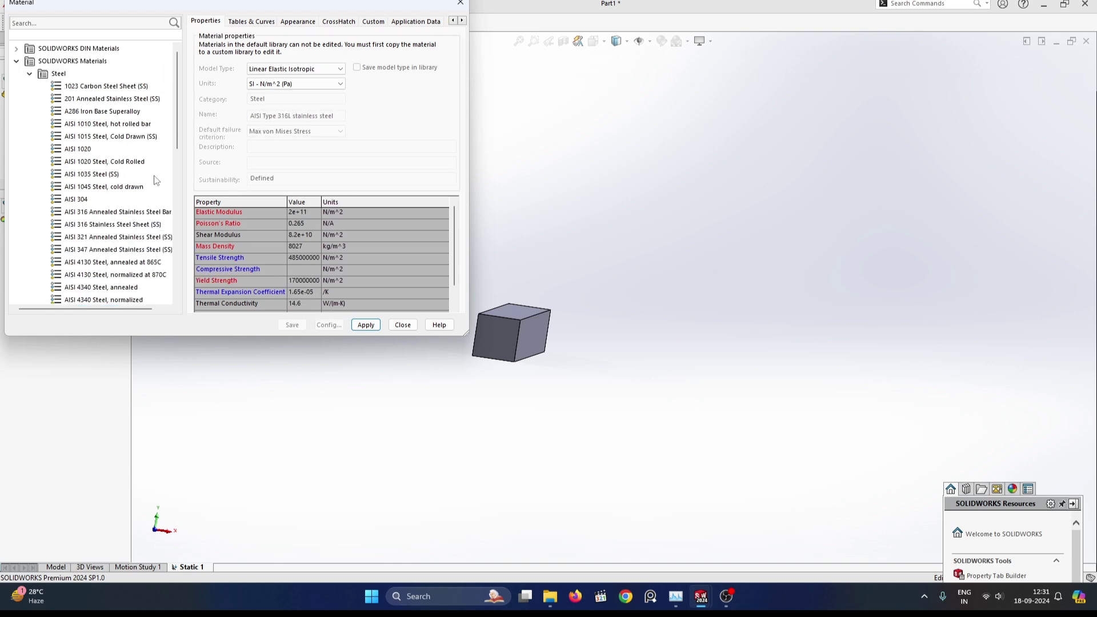
{"action": "double_click", "coordinate": [71, 200]}
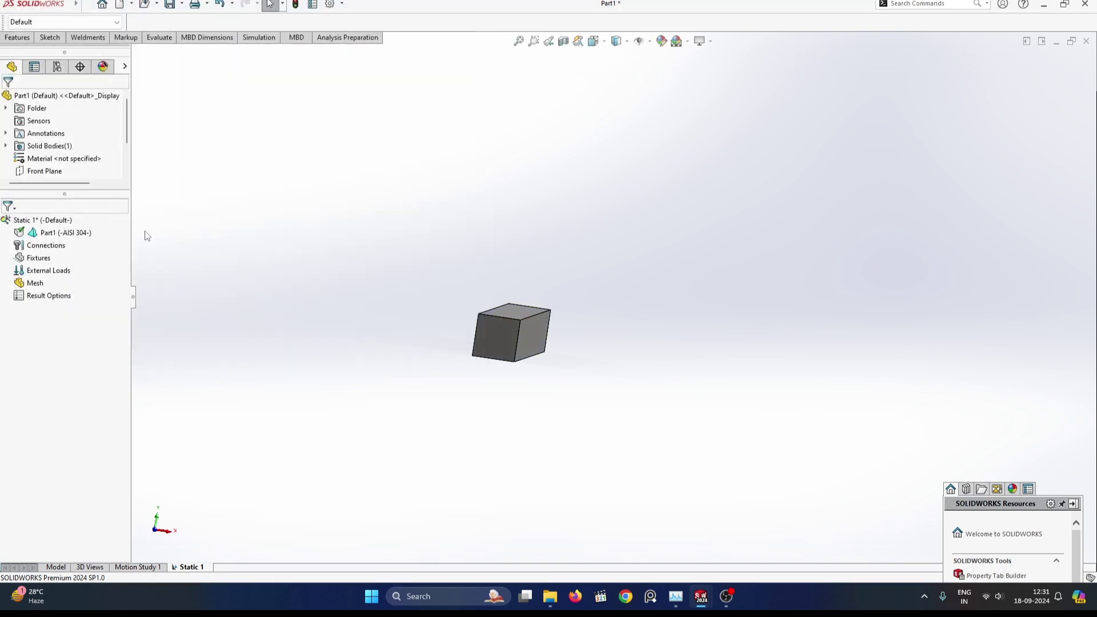
Set Part1 to Treat as Beam and orbit to view its end joints
{"action": "right_click", "coordinate": [47, 244]}
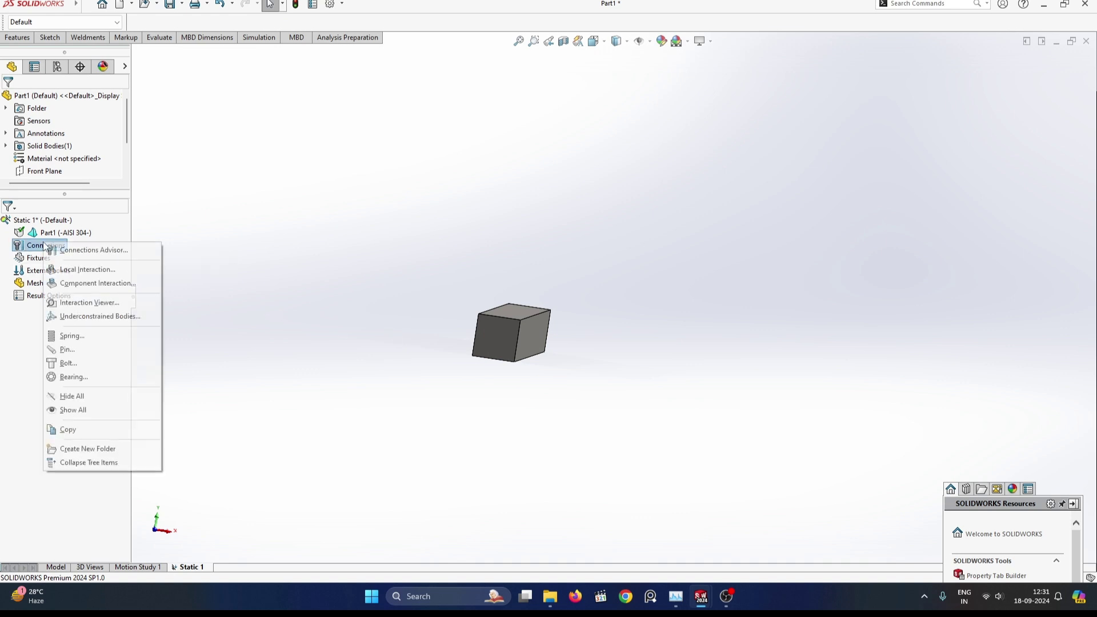
{"action": "right_click", "coordinate": [57, 234]}
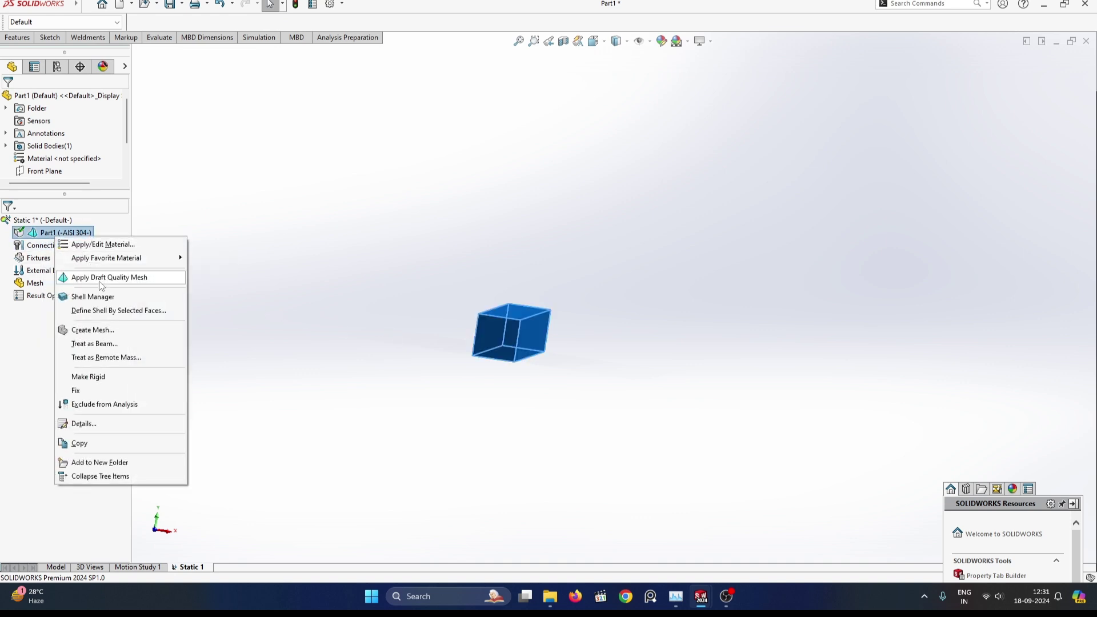
{"action": "left_click", "coordinate": [103, 345]}
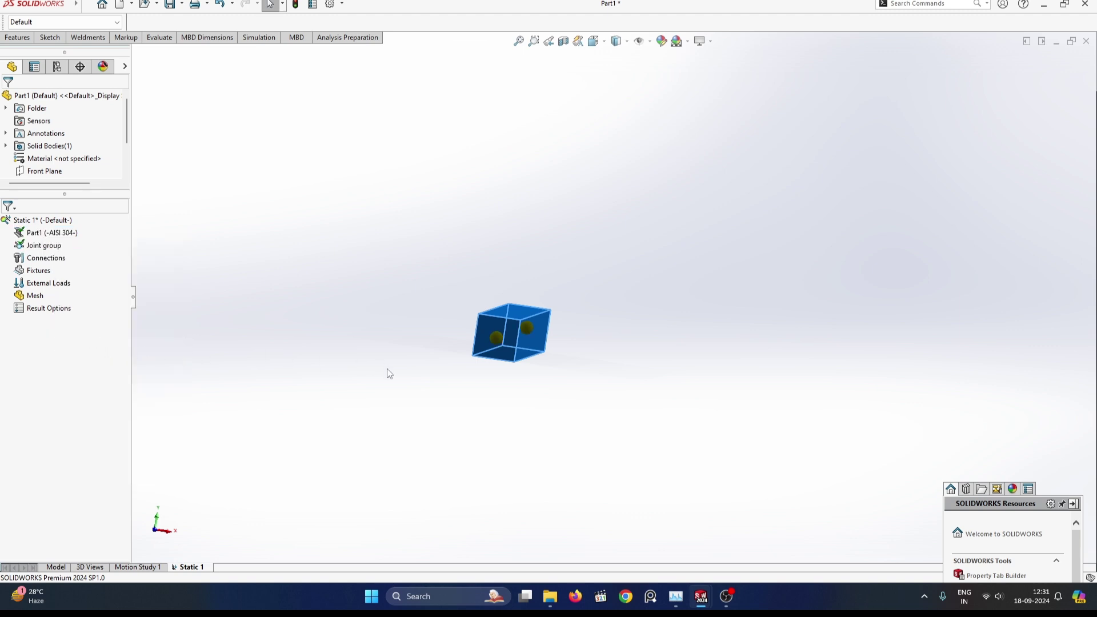
{"action": "middle_click_drag", "start_coordinate": [387, 371], "coordinate": [401, 370]}
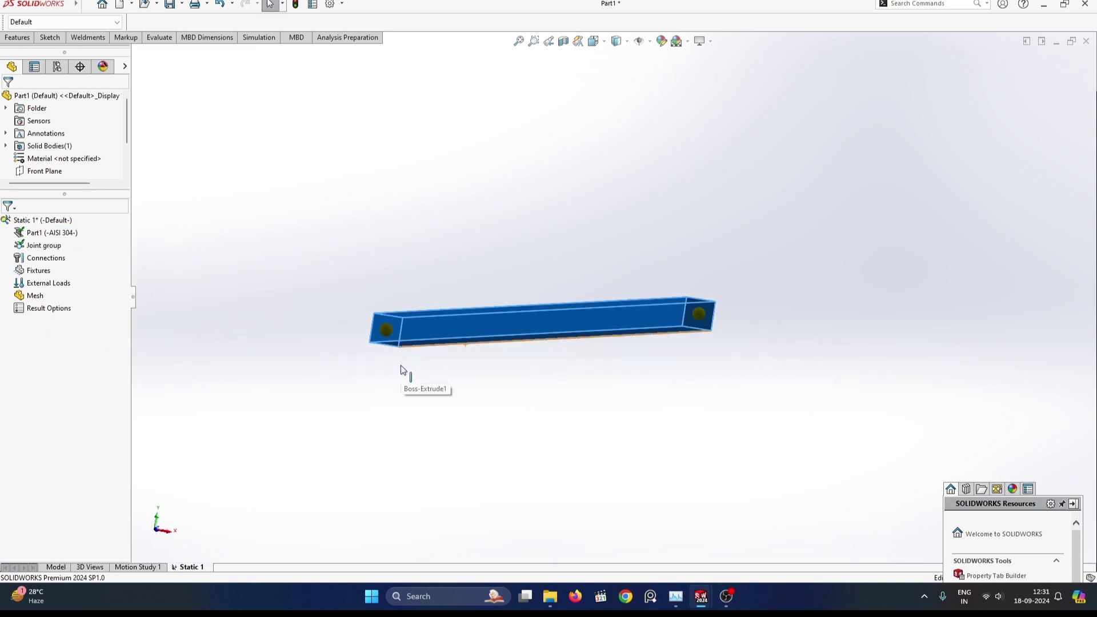
{"action": "scroll", "coordinate": [410, 365], "scroll_direction": "down", "scroll_amount": 2}
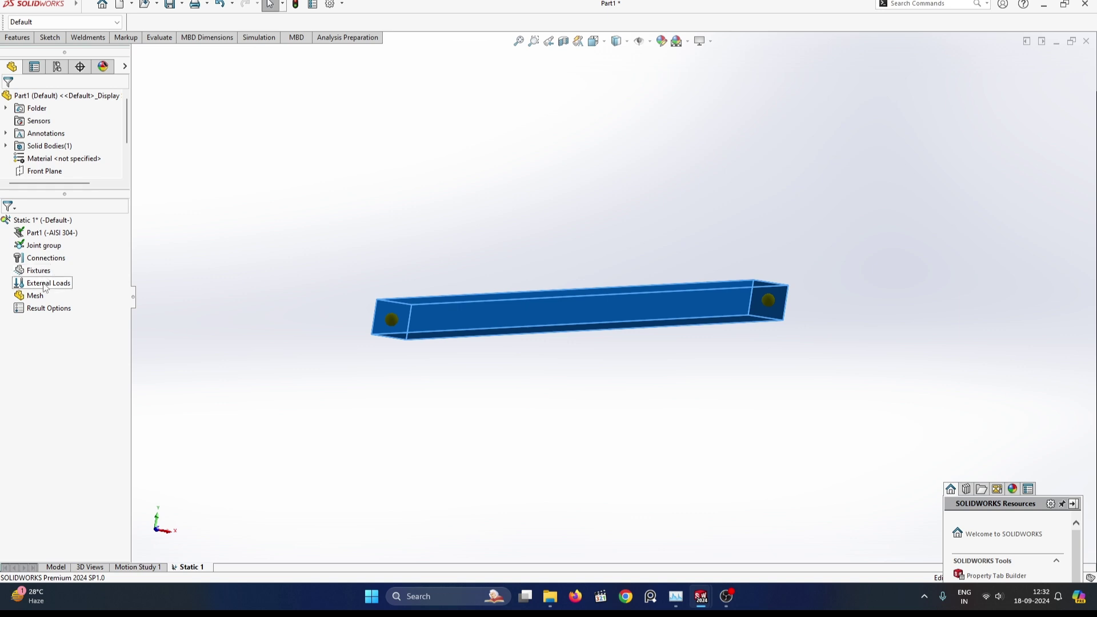
Start a new fixture and zoom to the beam's left end
{"action": "right_click", "coordinate": [45, 287]}
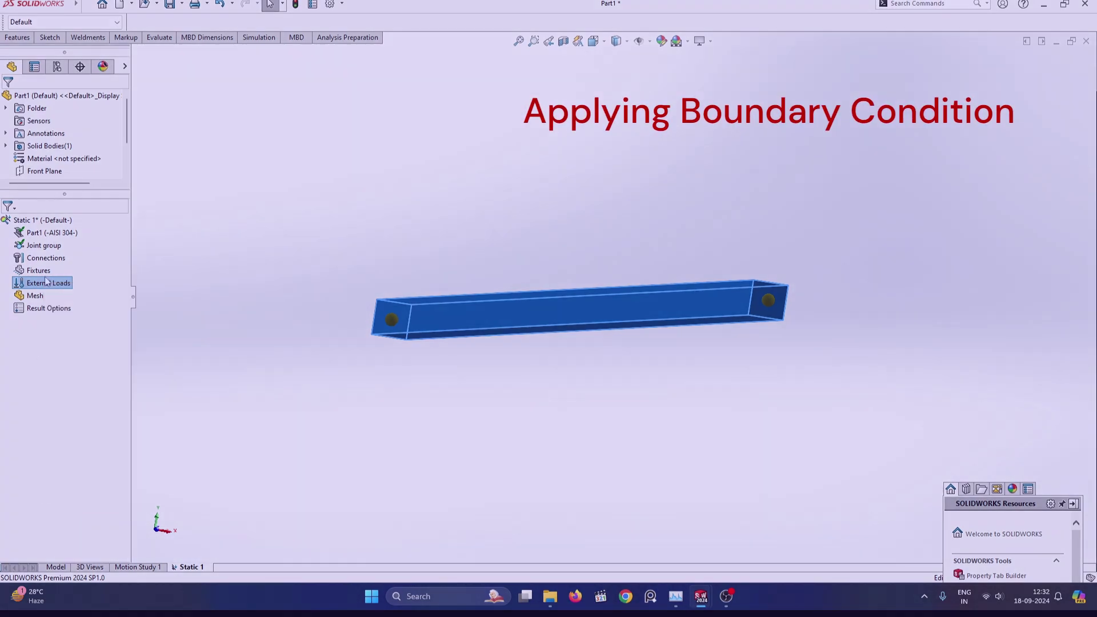
{"action": "right_click", "coordinate": [35, 270]}
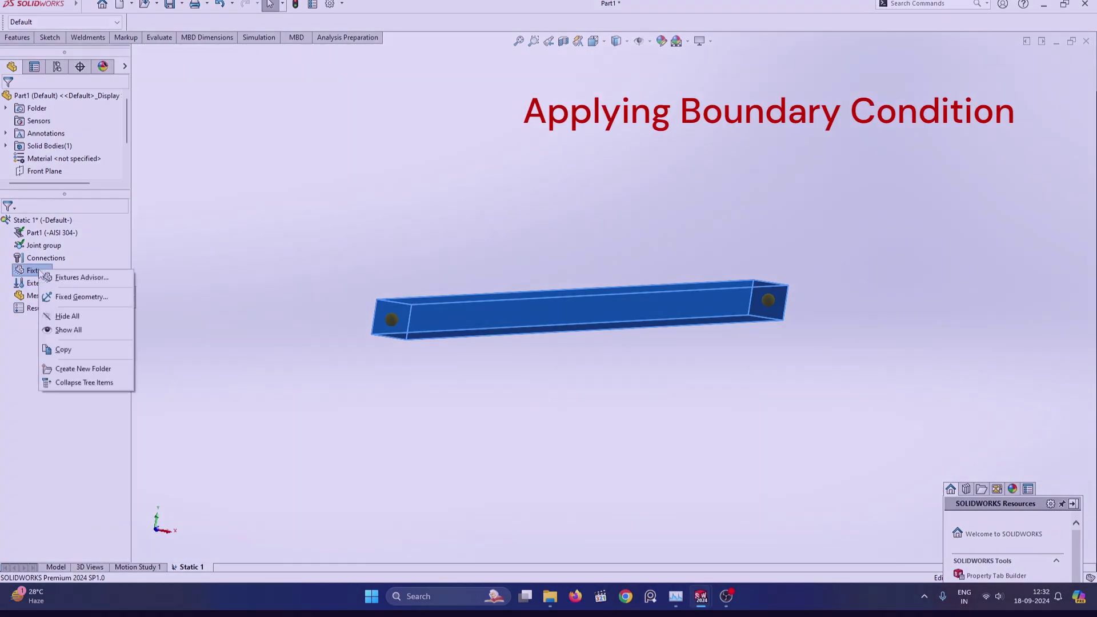
{"action": "left_click", "coordinate": [78, 297]}
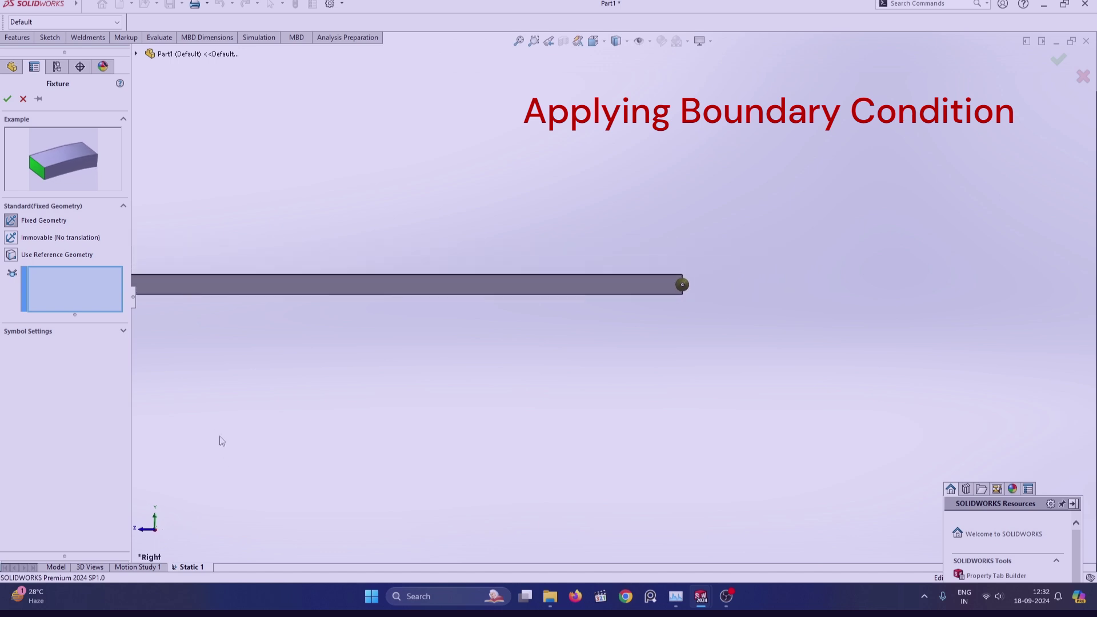
{"action": "left_click", "coordinate": [519, 41]}
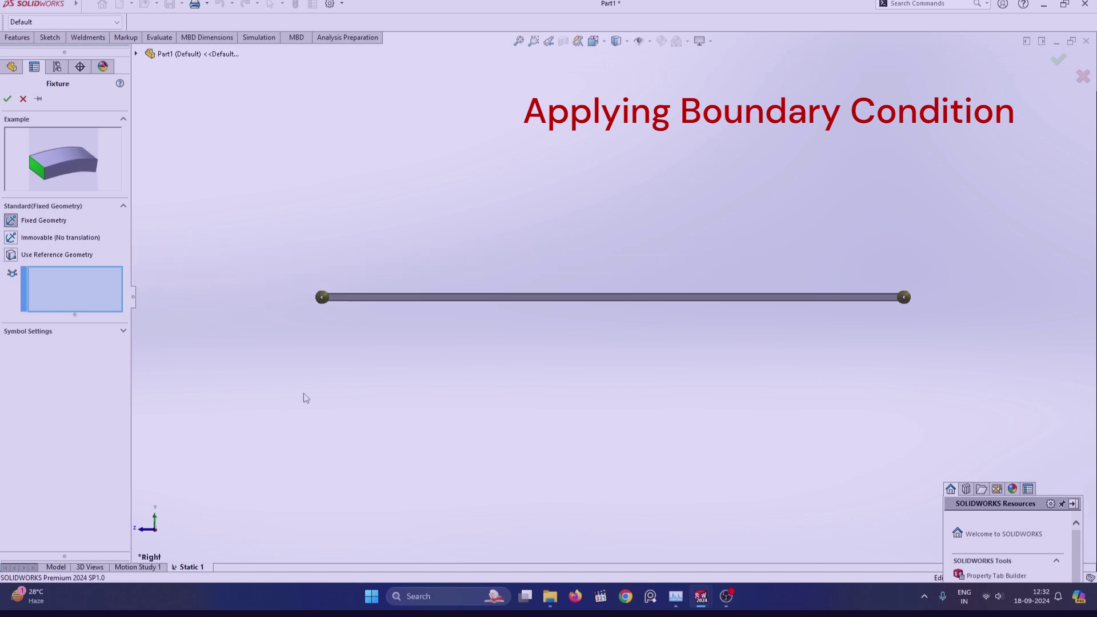
{"action": "scroll", "coordinate": [329, 324], "scroll_direction": "down", "scroll_amount": 2}
{"action": "scroll", "coordinate": [355, 307], "scroll_direction": "down", "scroll_amount": 3}
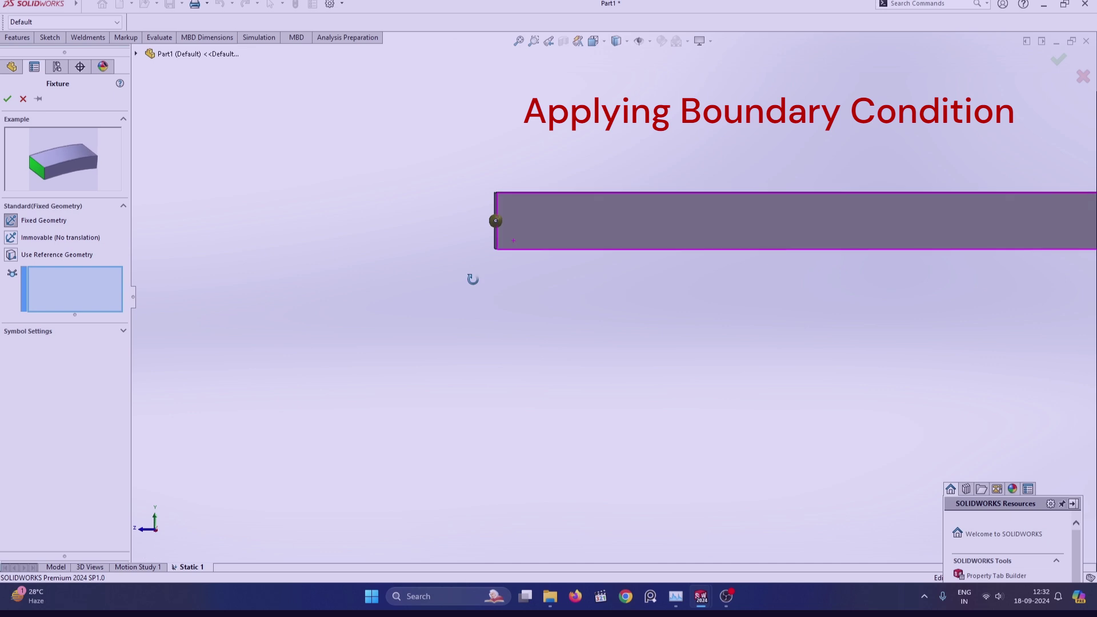
{"action": "mouse_move", "coordinate": [473, 277]}
{"action": "middle_mouse_down"}
{"action": "mouse_move", "coordinate": [522, 303]}
{"action": "mouse_move", "coordinate": [480, 293]}
{"action": "middle_mouse_up"}
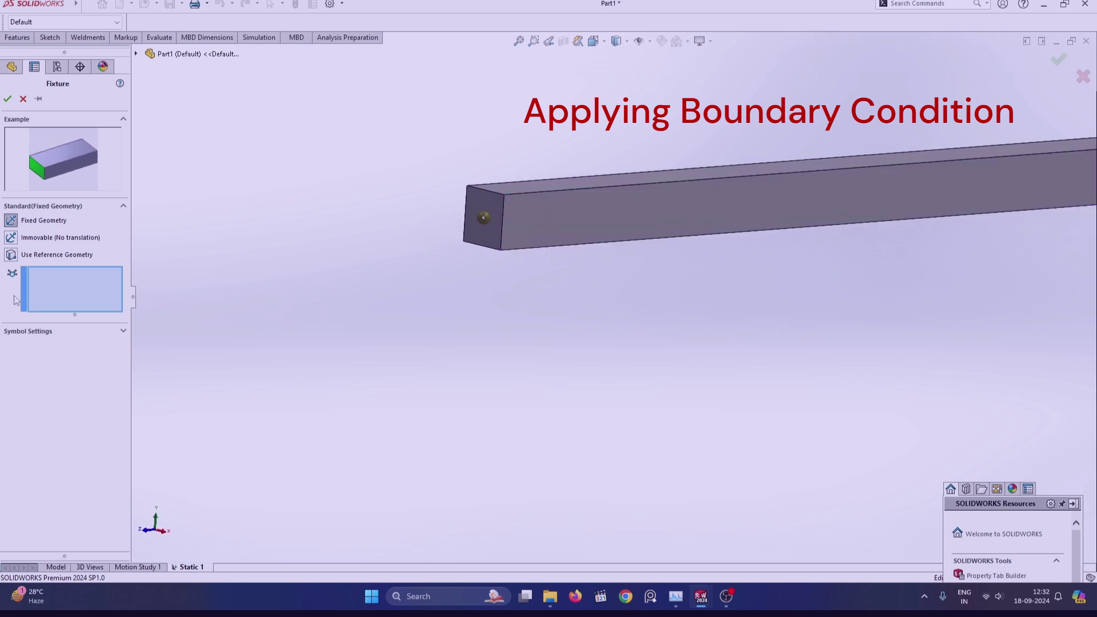
Pin the left-end joint with a Reference Geometry fixture, 0 mm translation along the end edge
{"action": "left_click", "coordinate": [11, 255]}
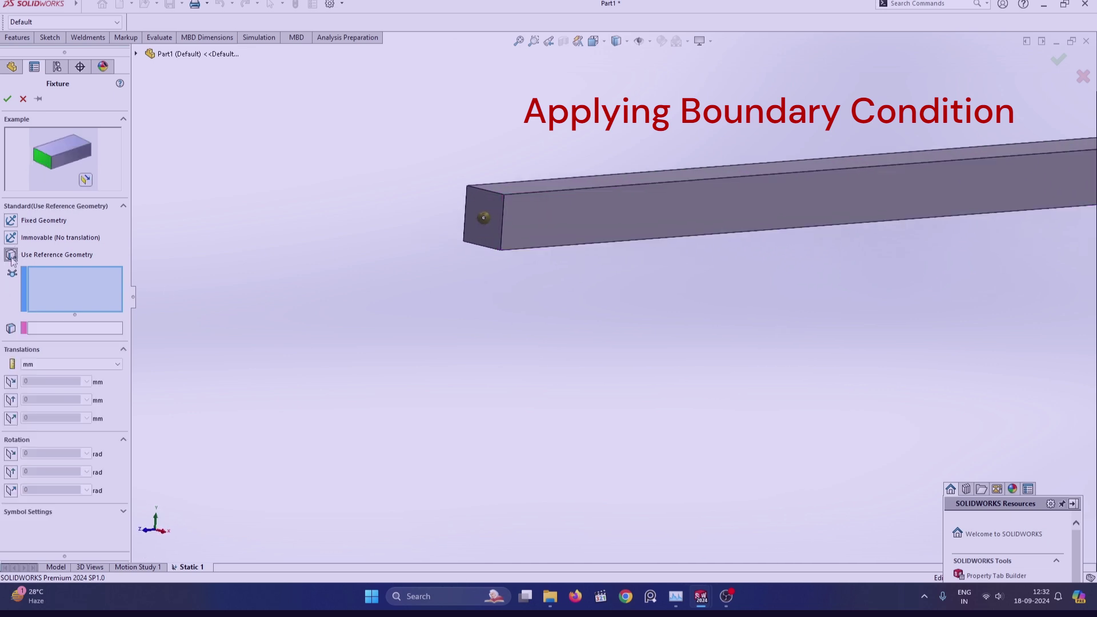
{"action": "scroll", "coordinate": [480, 229], "scroll_direction": "down", "scroll_amount": 2}
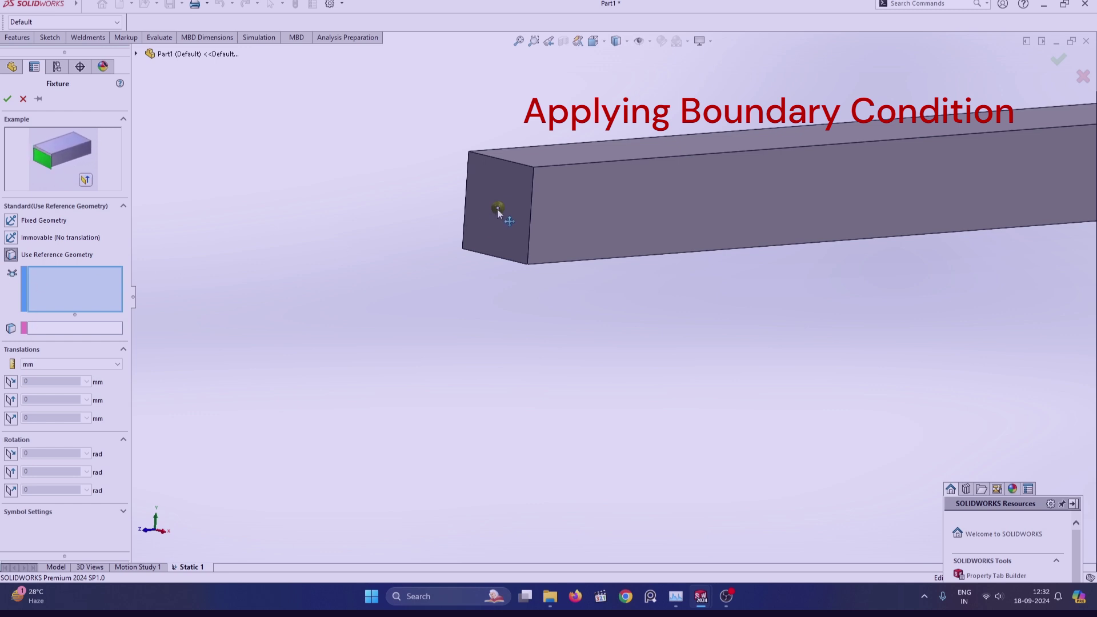
{"action": "left_click", "coordinate": [498, 209]}
{"action": "left_click", "coordinate": [37, 330]}
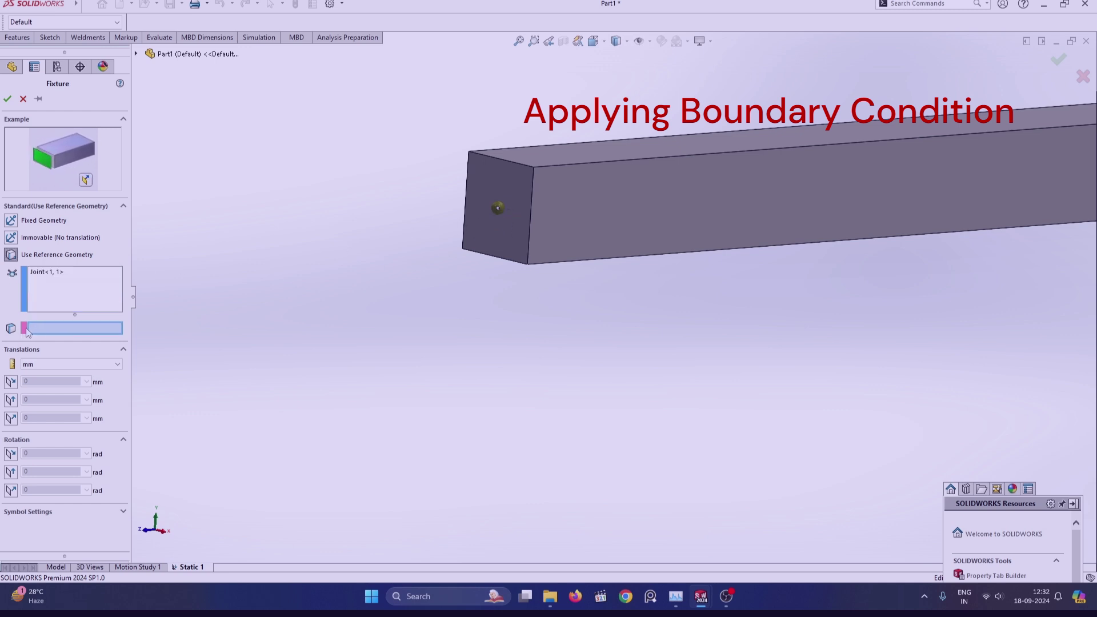
{"action": "scroll", "coordinate": [495, 248], "scroll_direction": "down", "scroll_amount": 2}
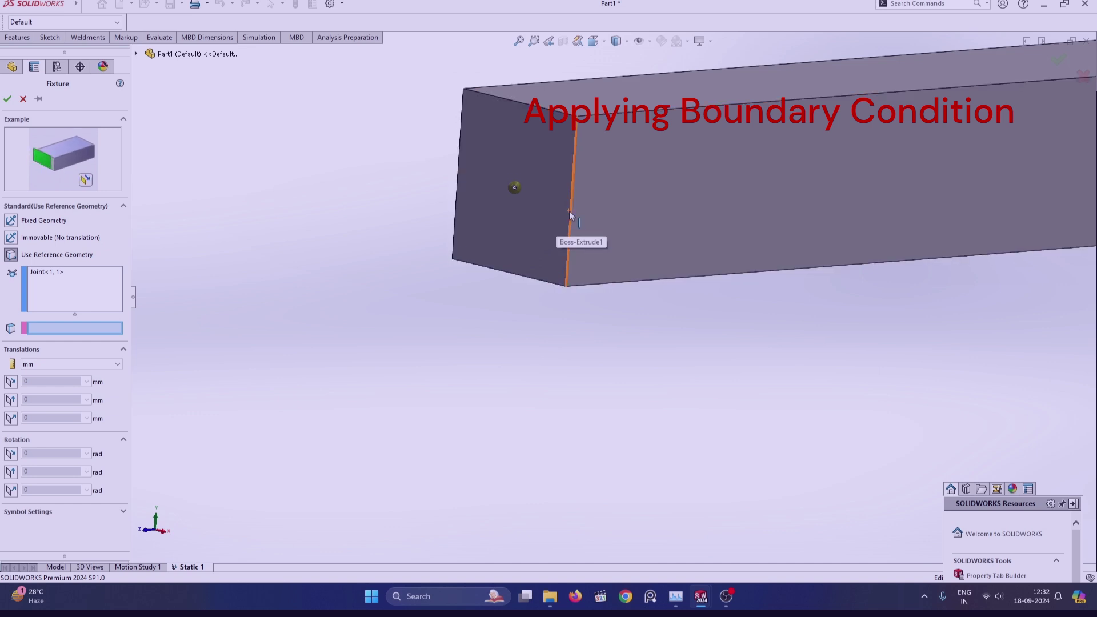
{"action": "left_click", "coordinate": [572, 212]}
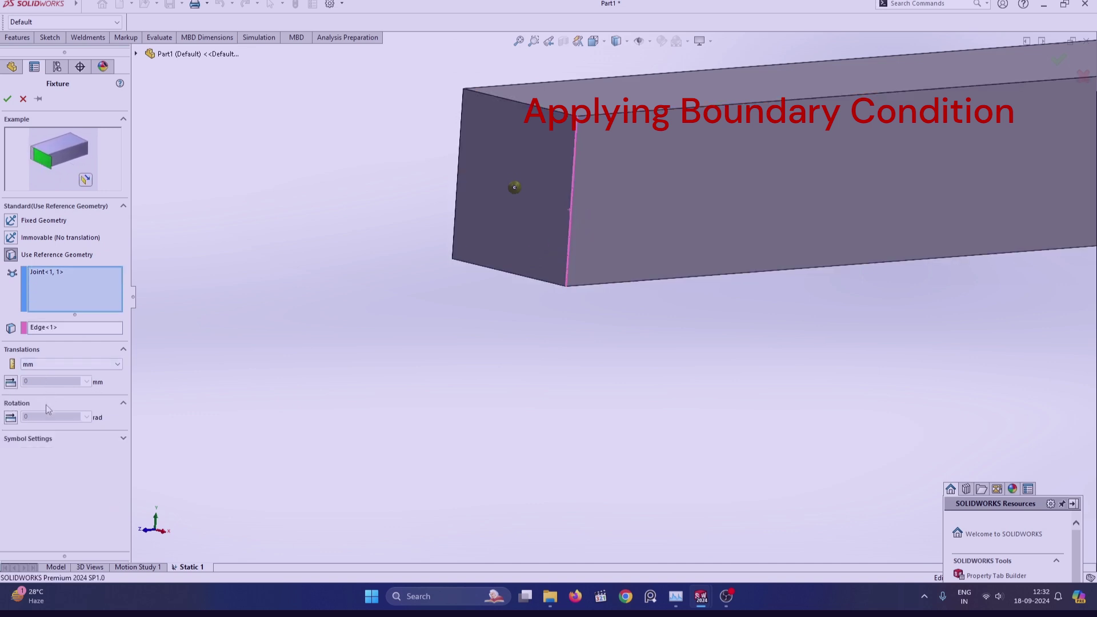
{"action": "left_click", "coordinate": [12, 384]}
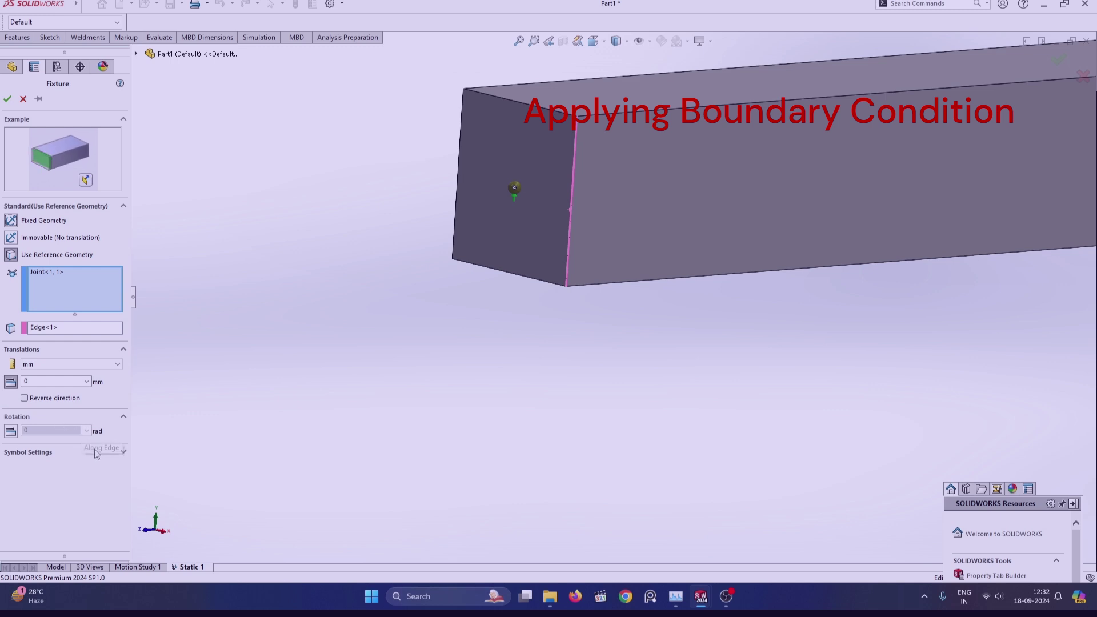
{"action": "left_click", "coordinate": [116, 453]}
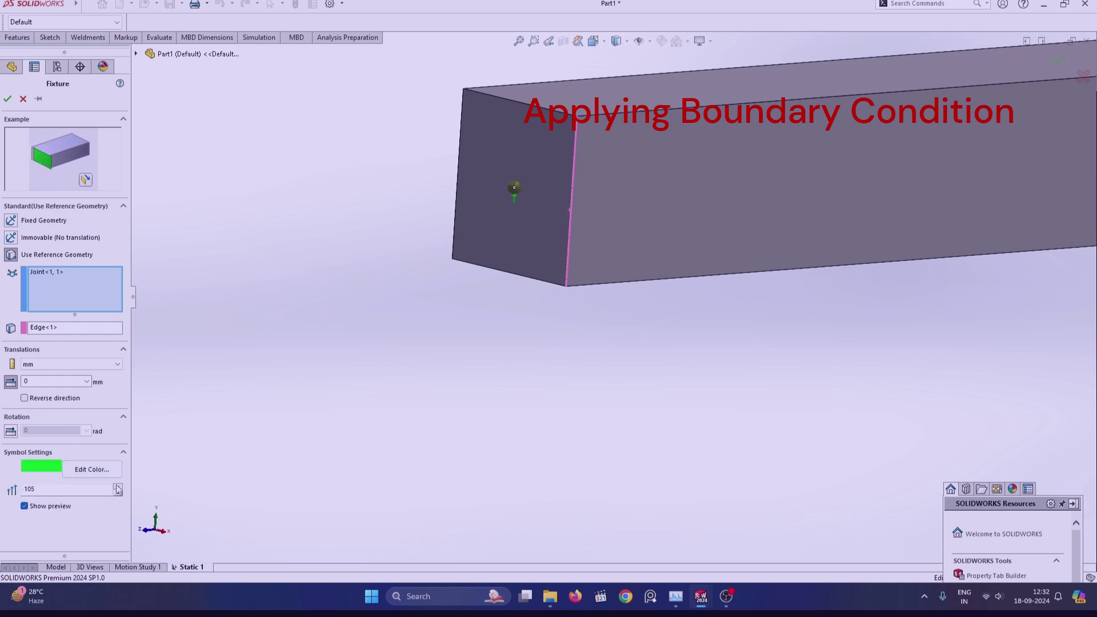
{"action": "left_click", "coordinate": [118, 487]}
{"action": "left_click", "coordinate": [118, 487]}
{"action": "left_click", "coordinate": [117, 487]}
{"action": "left_click", "coordinate": [118, 487]}
{"action": "left_click", "coordinate": [118, 487]}
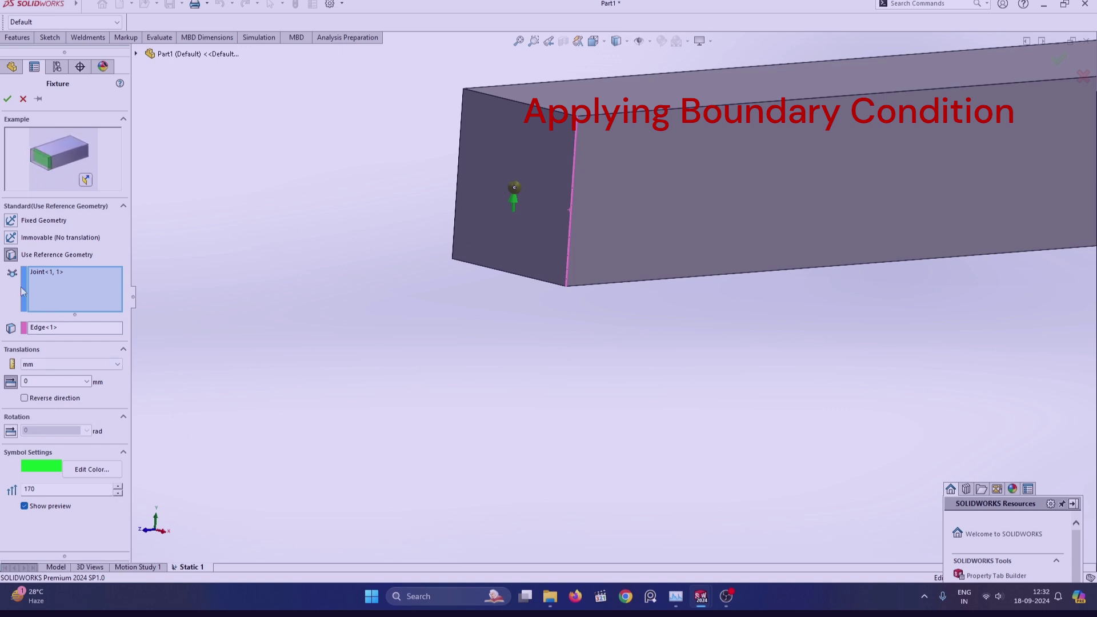
{"action": "left_click", "coordinate": [7, 98]}
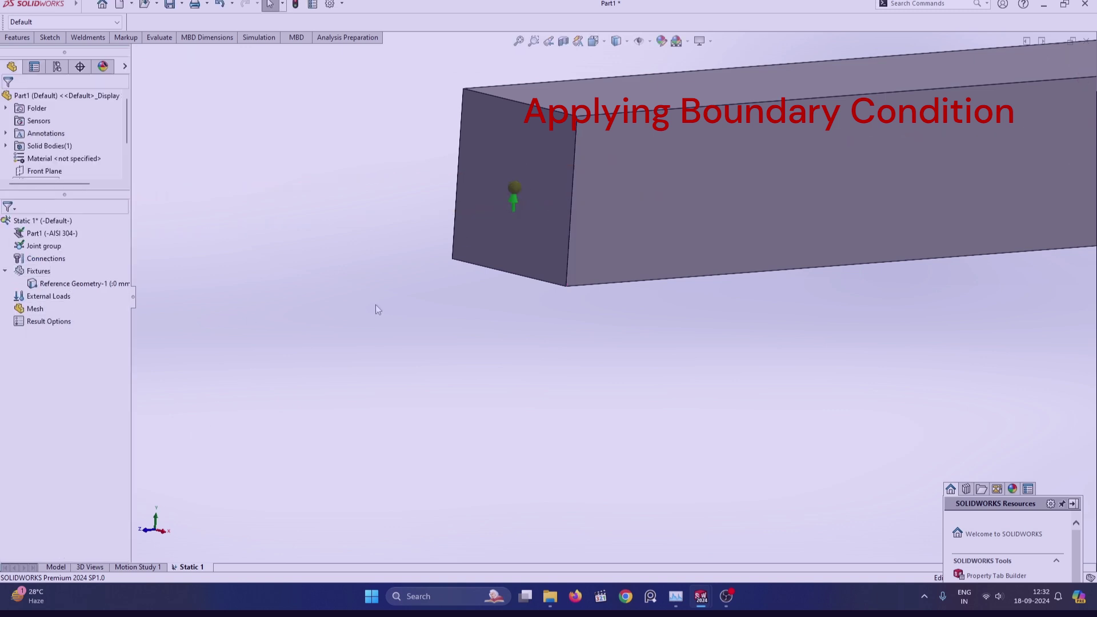
Add a Reference Geometry fixture on the right-end joint, referencing its end edge
{"action": "scroll", "coordinate": [509, 246], "scroll_direction": "up", "scroll_amount": 3}
{"action": "scroll", "coordinate": [543, 251], "scroll_direction": "up", "scroll_amount": 2}
{"action": "scroll", "coordinate": [572, 257], "scroll_direction": "up", "scroll_amount": 2}
{"action": "scroll", "coordinate": [610, 263], "scroll_direction": "up", "scroll_amount": 3}
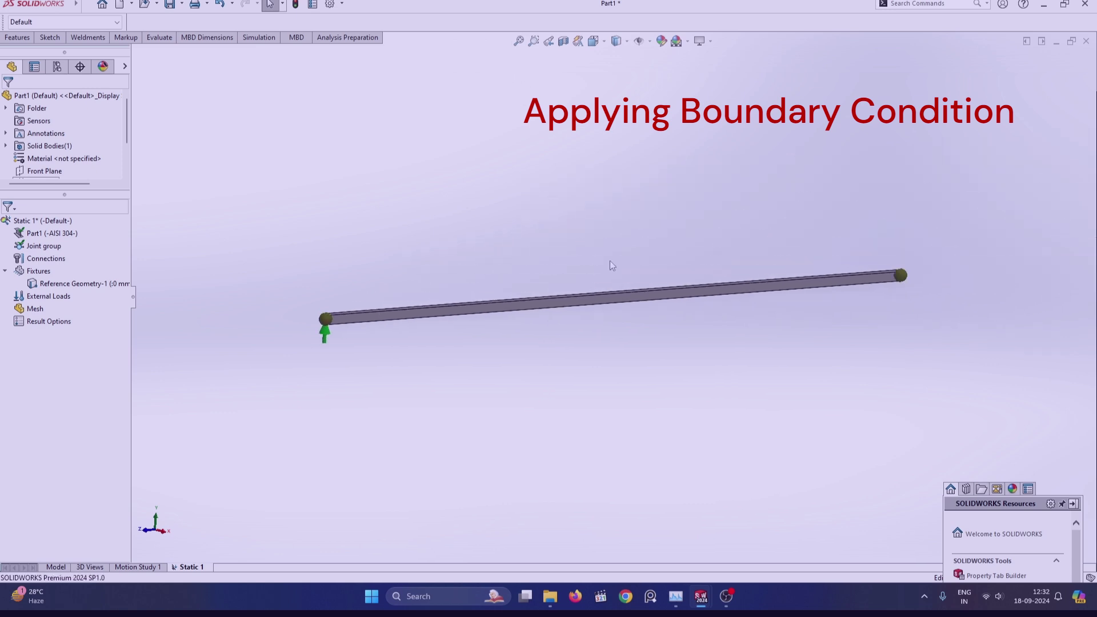
{"action": "scroll", "coordinate": [889, 291], "scroll_direction": "down", "scroll_amount": 2}
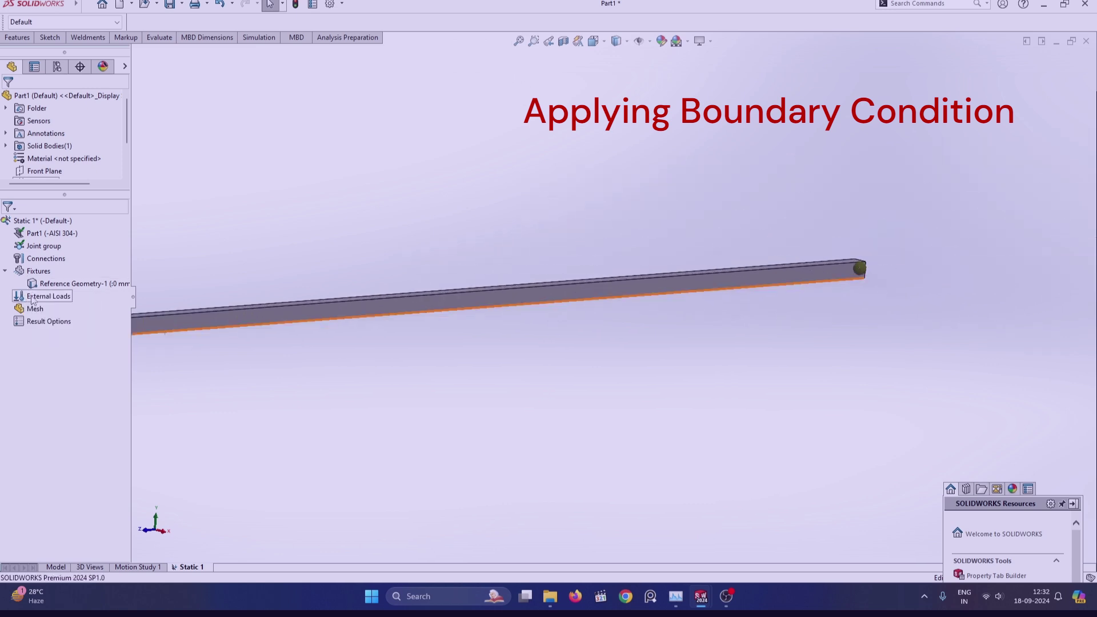
{"action": "right_click", "coordinate": [38, 272]}
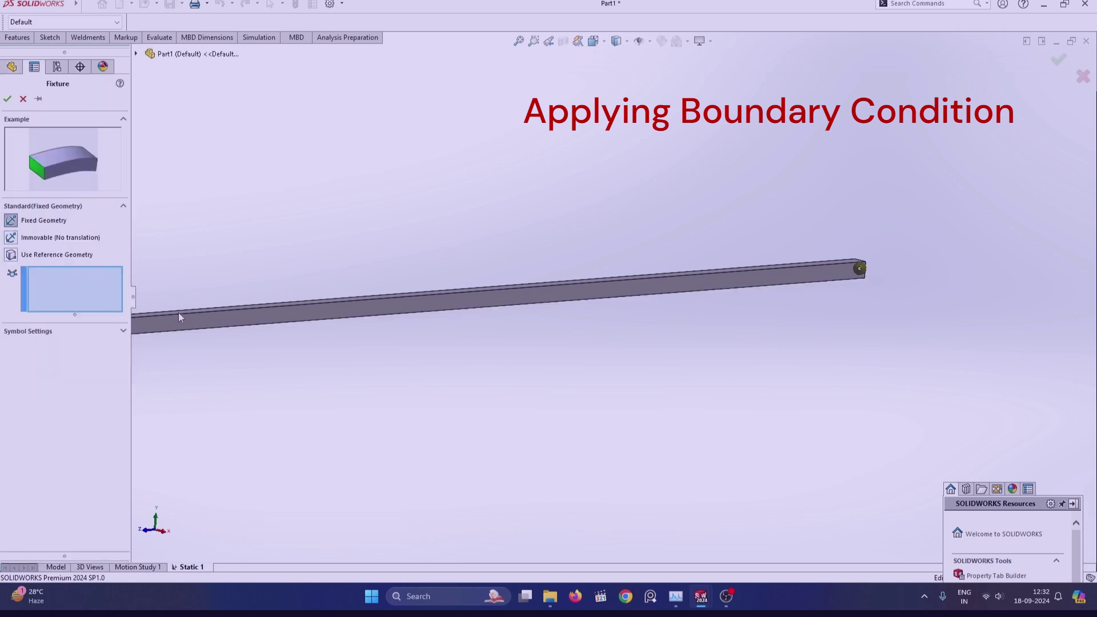
{"action": "left_click", "coordinate": [18, 256]}
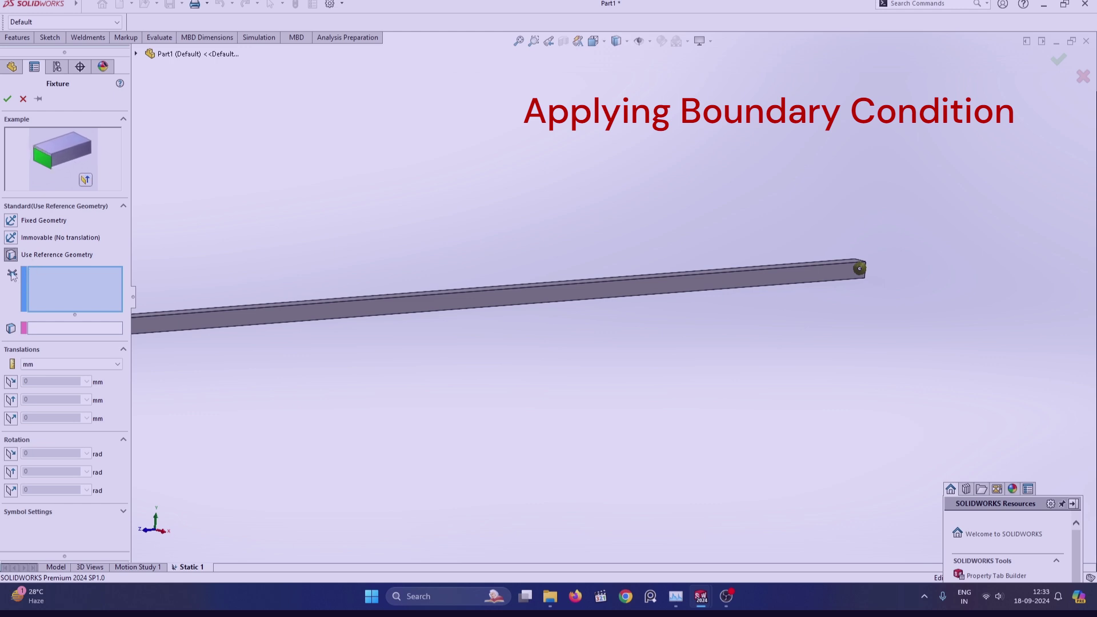
{"action": "middle_click_drag", "start_coordinate": [791, 358], "coordinate": [674, 397]}
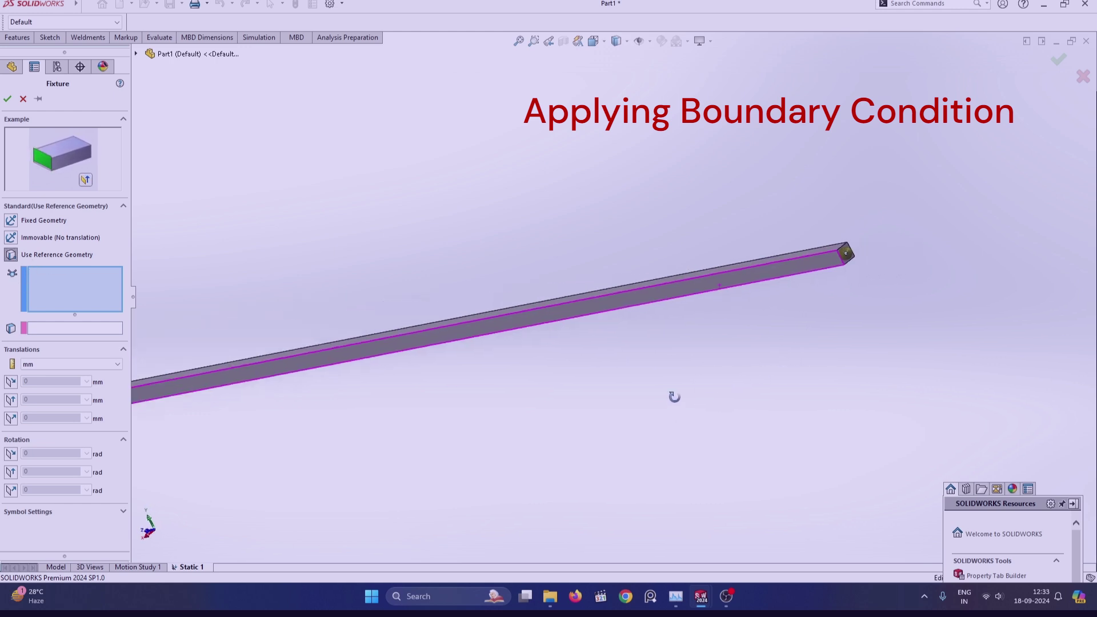
{"action": "left_click", "coordinate": [839, 254]}
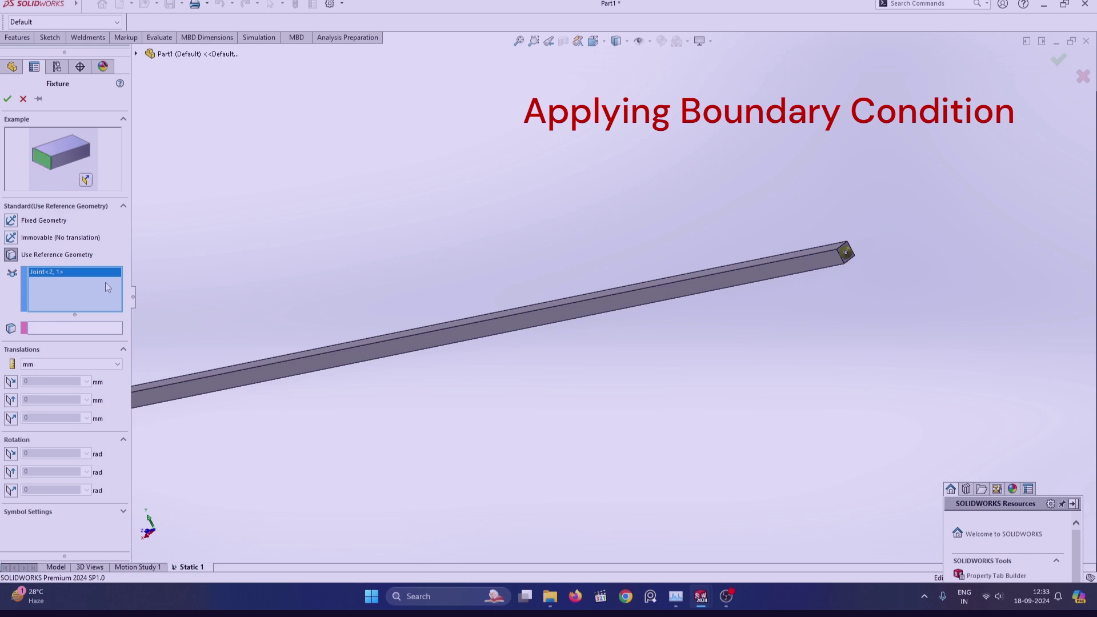
{"action": "left_click", "coordinate": [39, 330]}
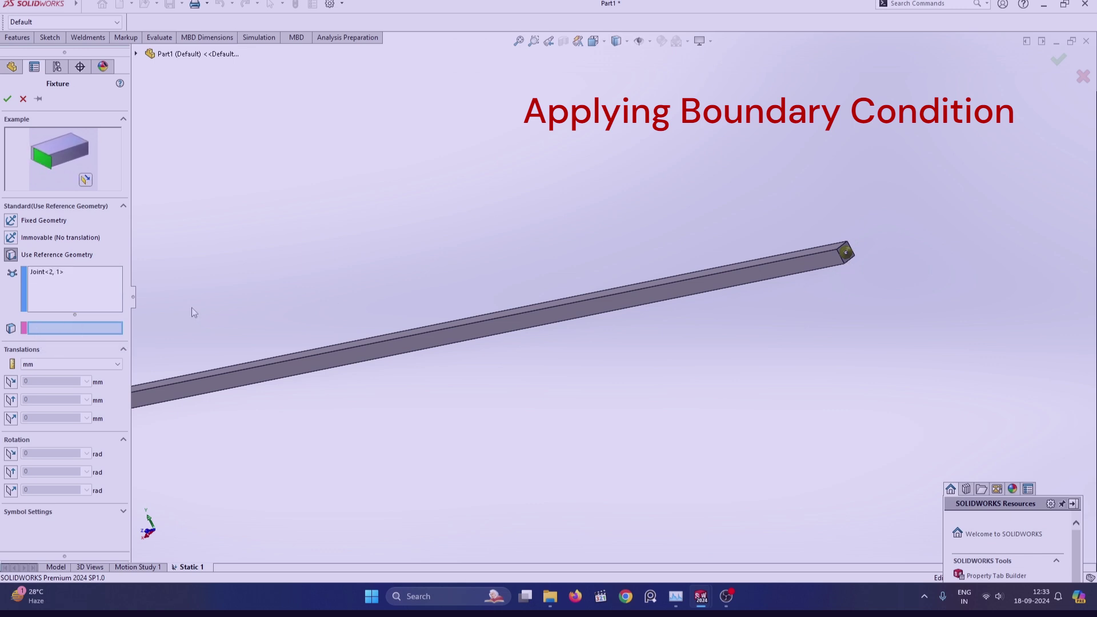
{"action": "scroll", "coordinate": [798, 284], "scroll_direction": "up", "scroll_amount": 3}
{"action": "scroll", "coordinate": [706, 256], "scroll_direction": "up", "scroll_amount": 2}
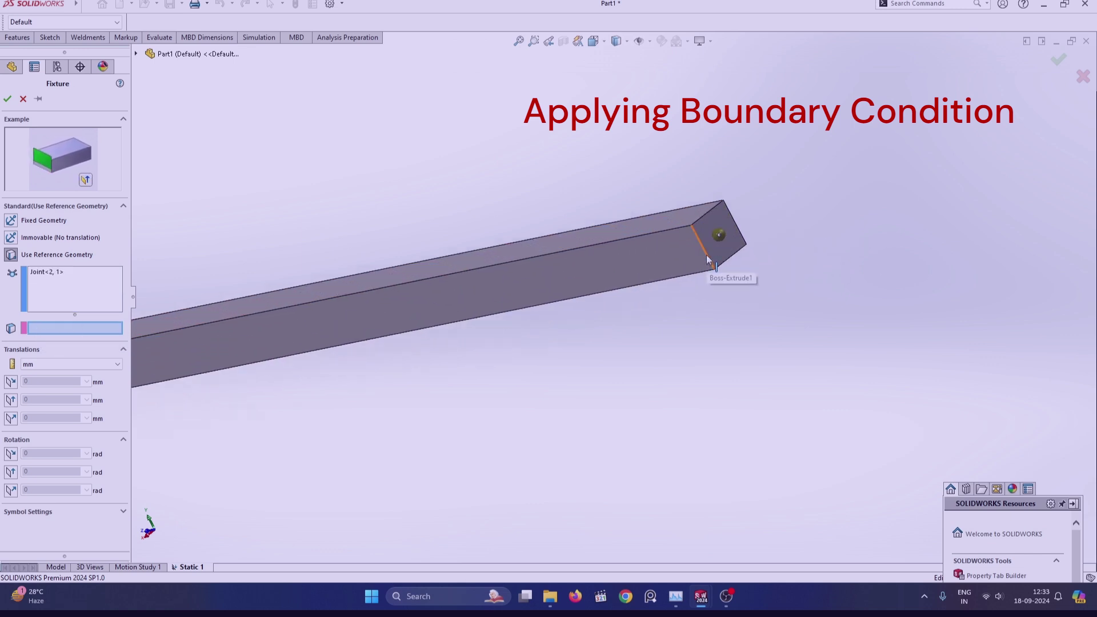
{"action": "left_click", "coordinate": [706, 255]}
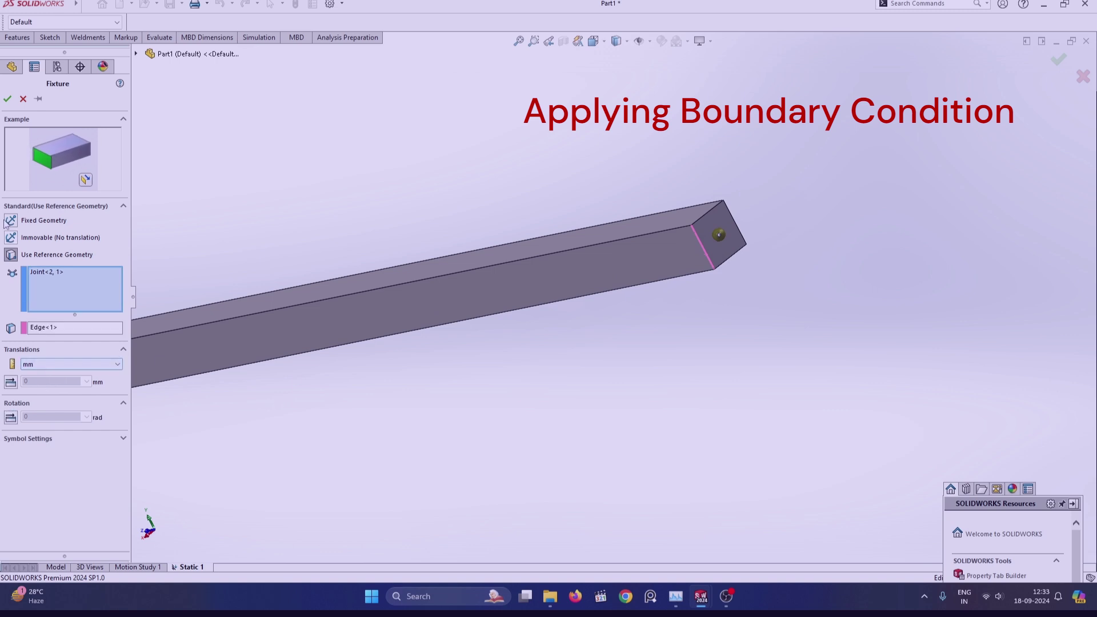
{"action": "left_click", "coordinate": [7, 98]}
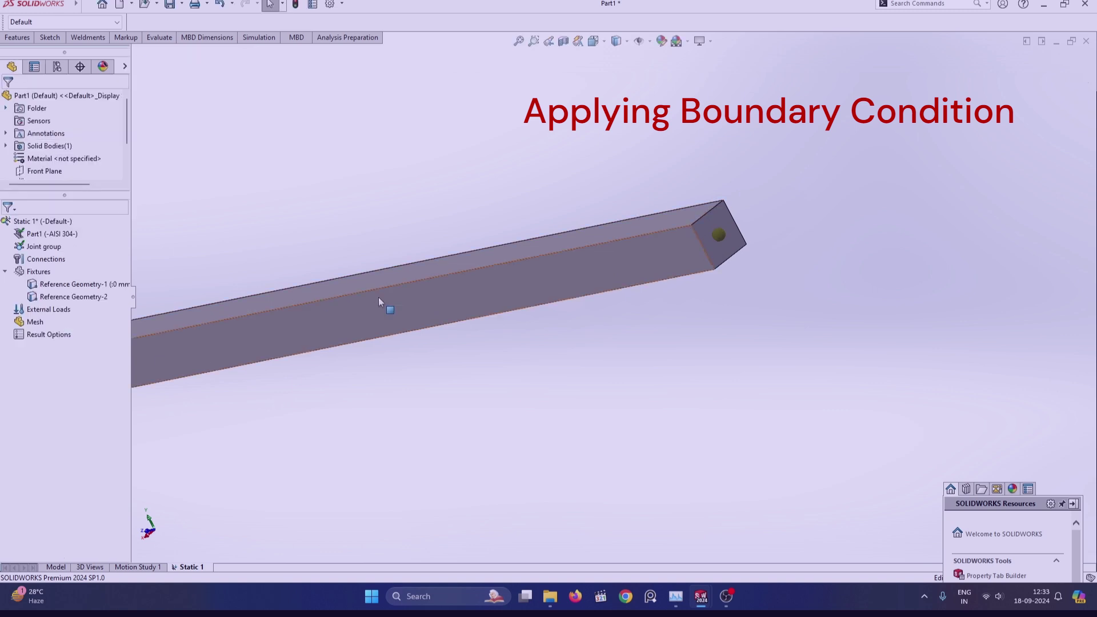
Edit the second fixture to hold edge translation at 0 mm with an enlarged symbol
{"action": "right_click", "coordinate": [53, 296]}
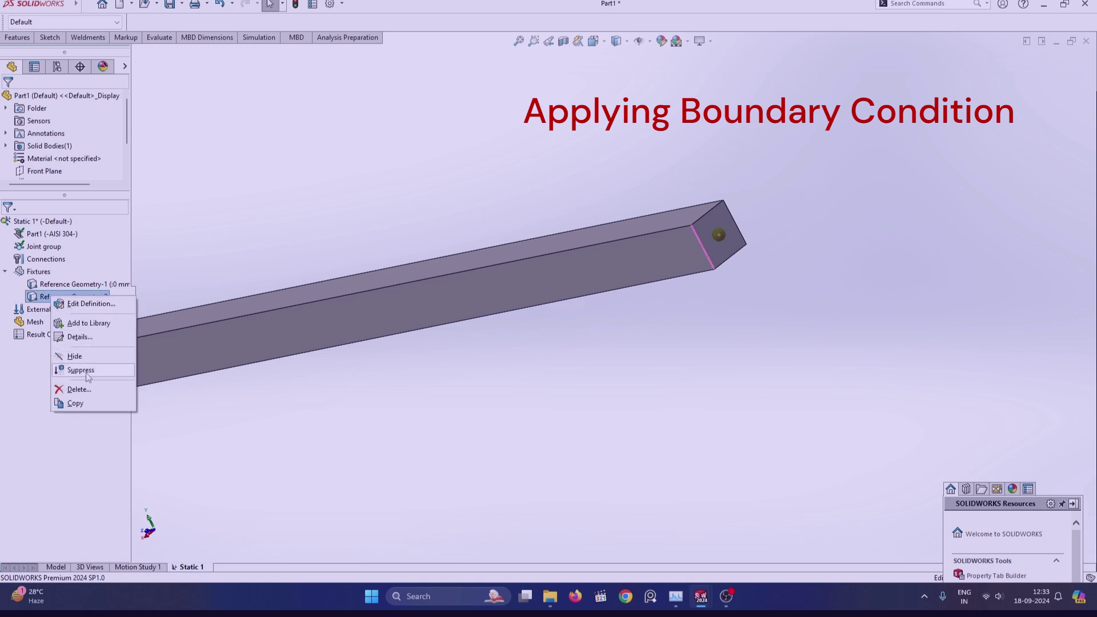
{"action": "left_click", "coordinate": [88, 304]}
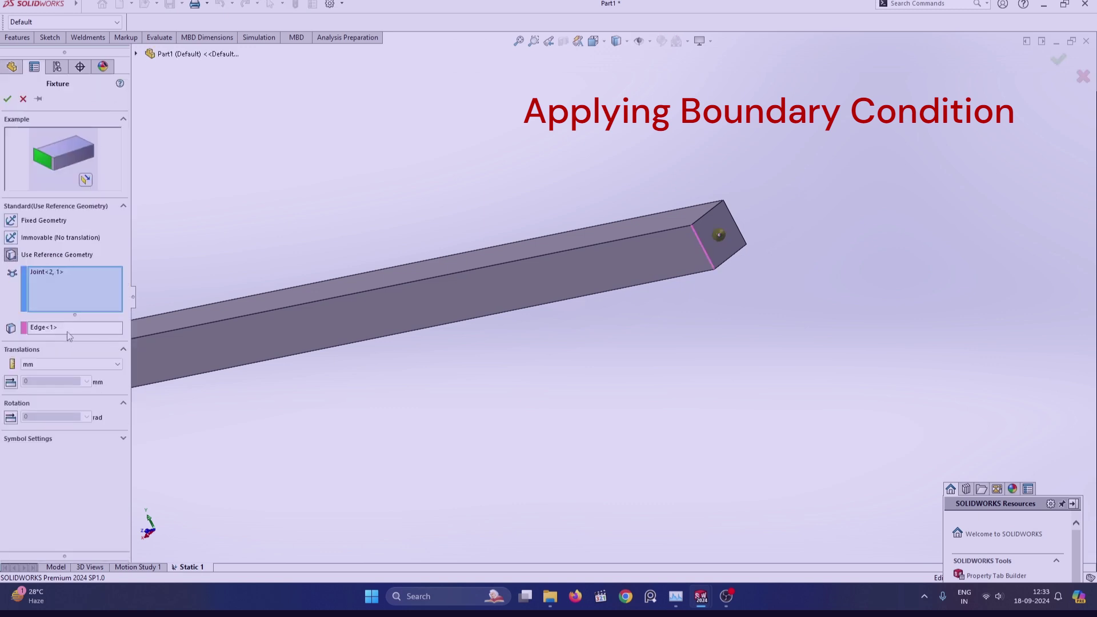
{"action": "left_click", "coordinate": [10, 382]}
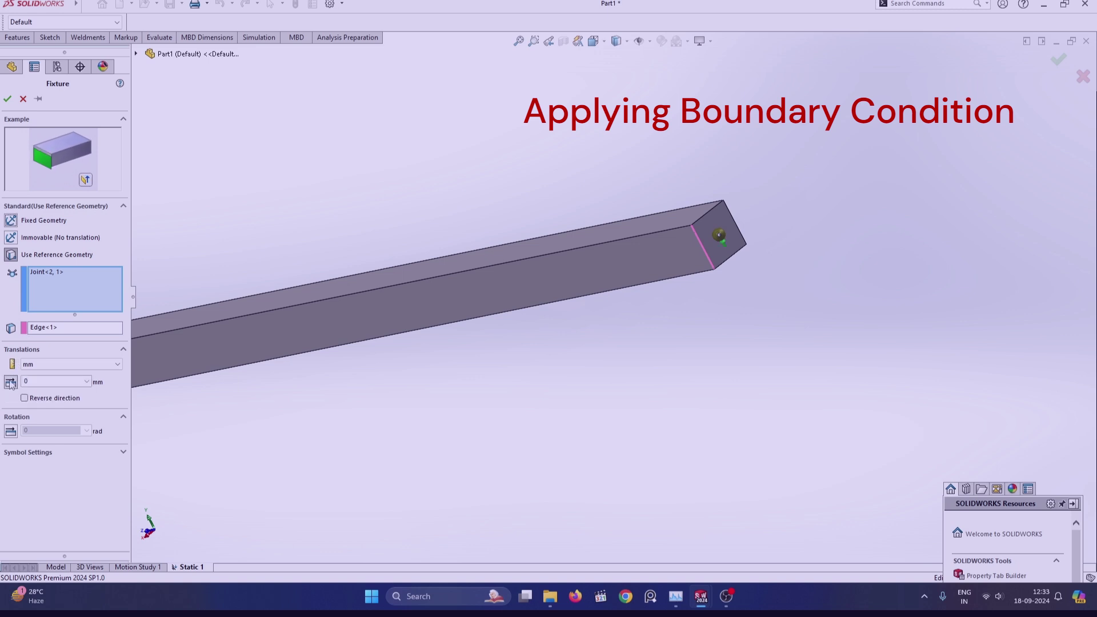
{"action": "left_click", "coordinate": [111, 453]}
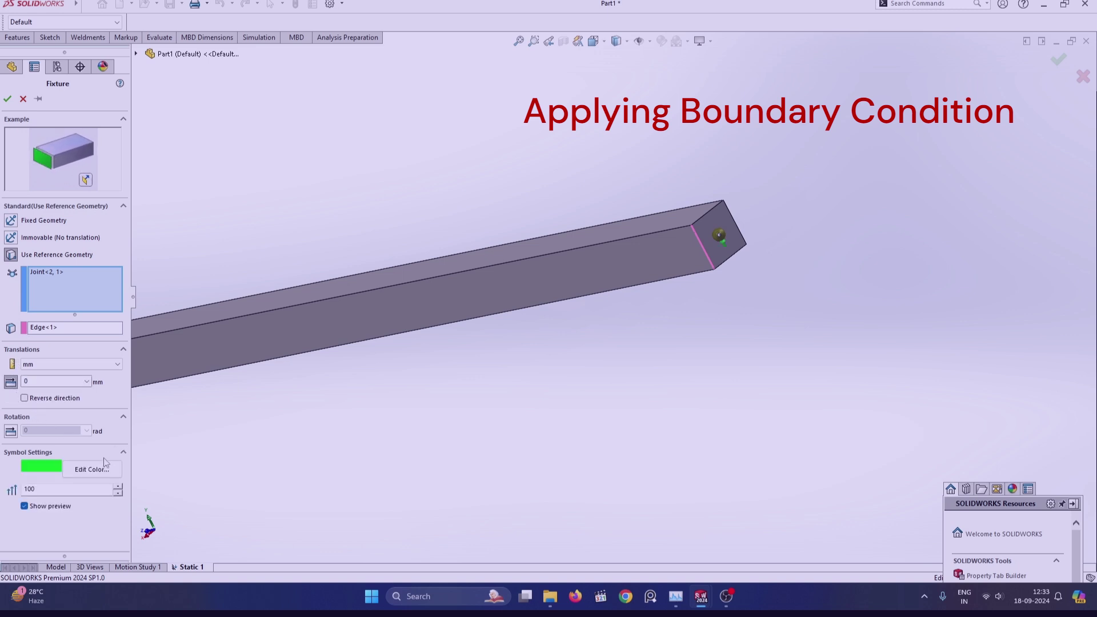
{"action": "left_click", "coordinate": [118, 487]}
{"action": "left_click", "coordinate": [118, 487]}
{"action": "left_click", "coordinate": [118, 487]}
{"action": "left_click", "coordinate": [7, 99]}
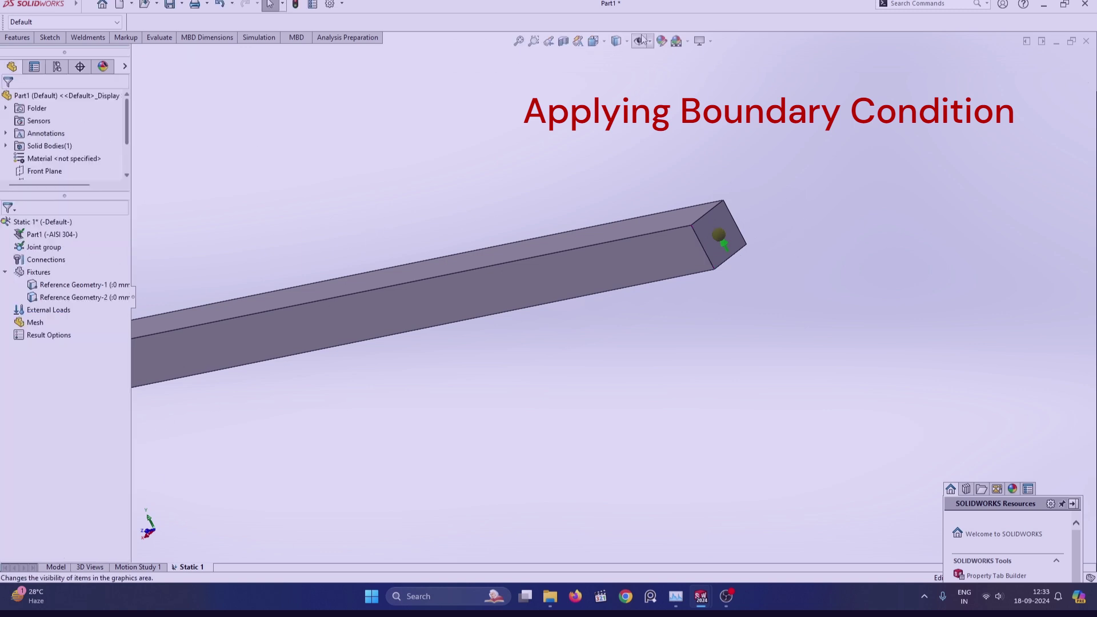
{"action": "left_click", "coordinate": [519, 41]}
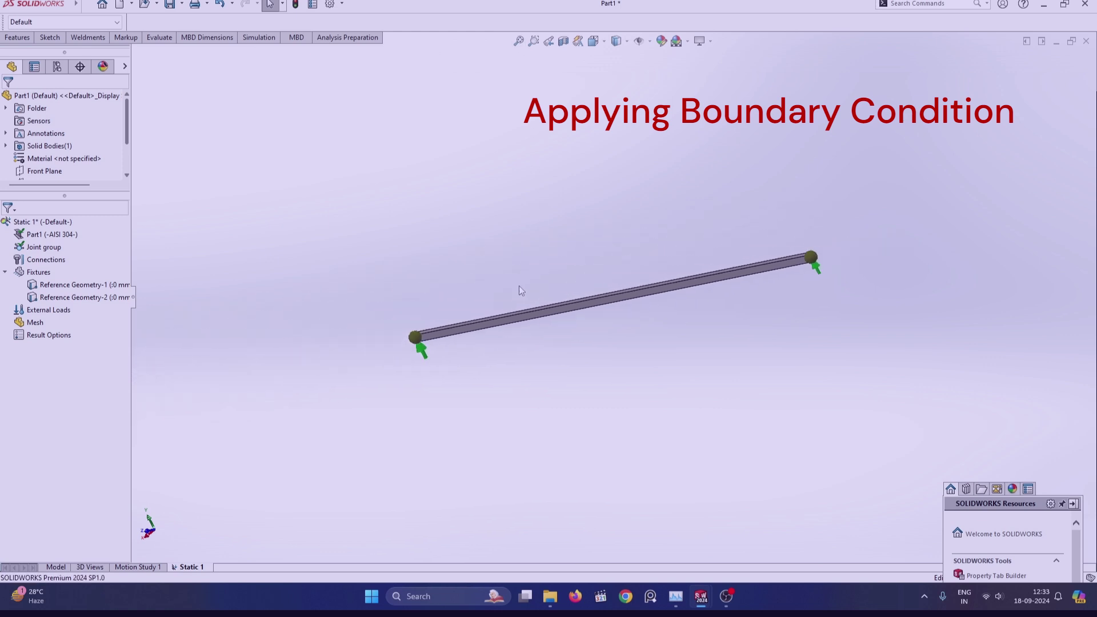
Apply a Force to the beam, directed along its end-face edge
{"action": "left_click", "coordinate": [152, 535]}
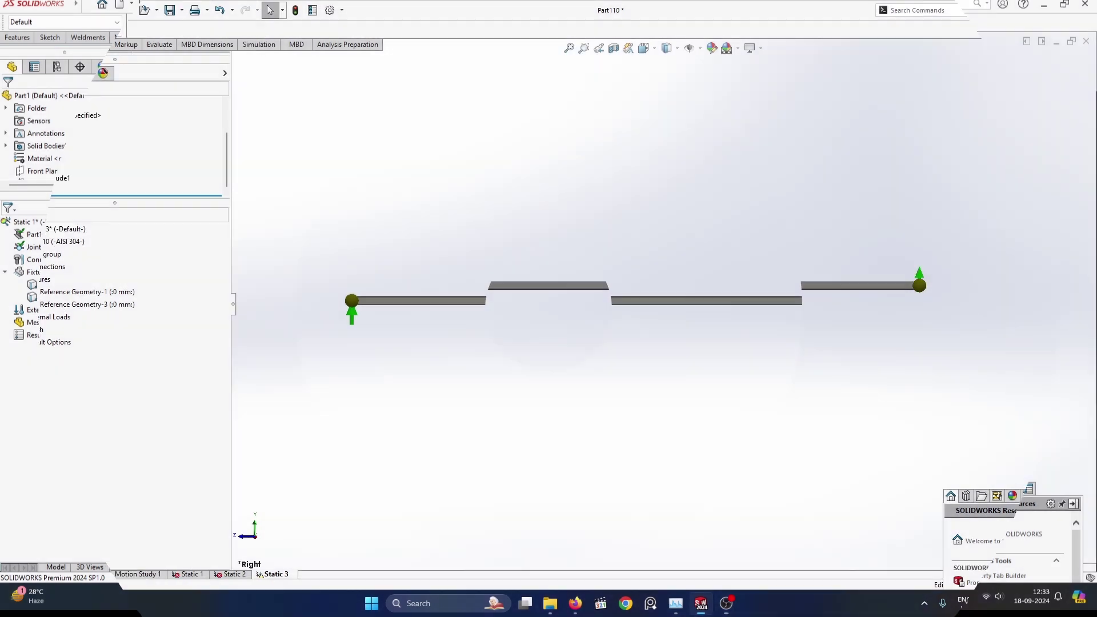
{"action": "right_click", "coordinate": [37, 318]}
{"action": "left_click", "coordinate": [73, 346]}
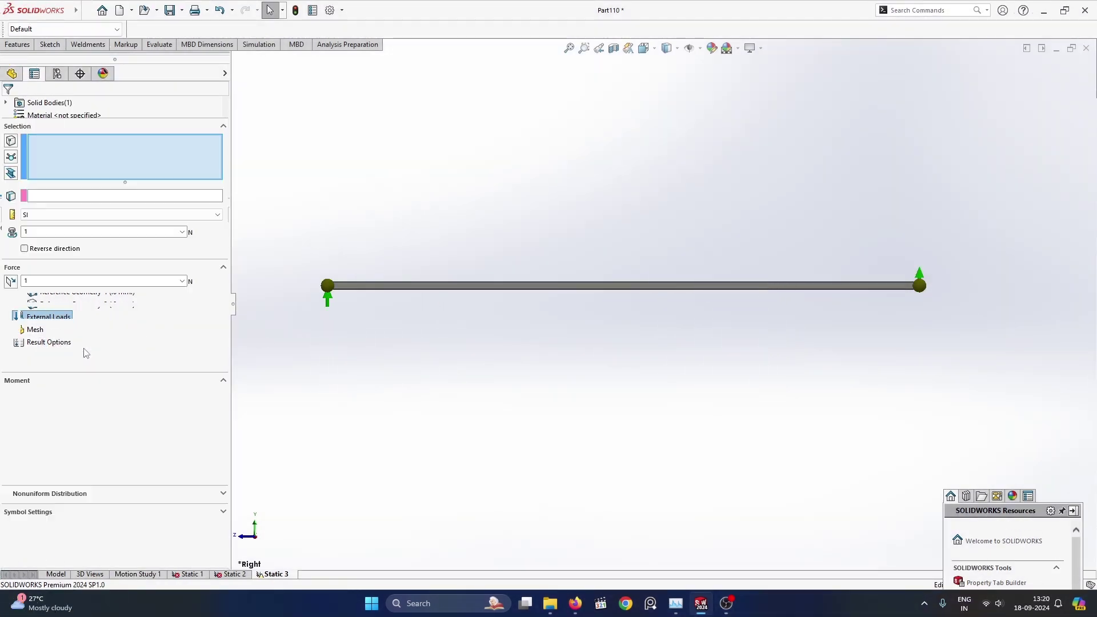
{"action": "left_click", "coordinate": [11, 173]}
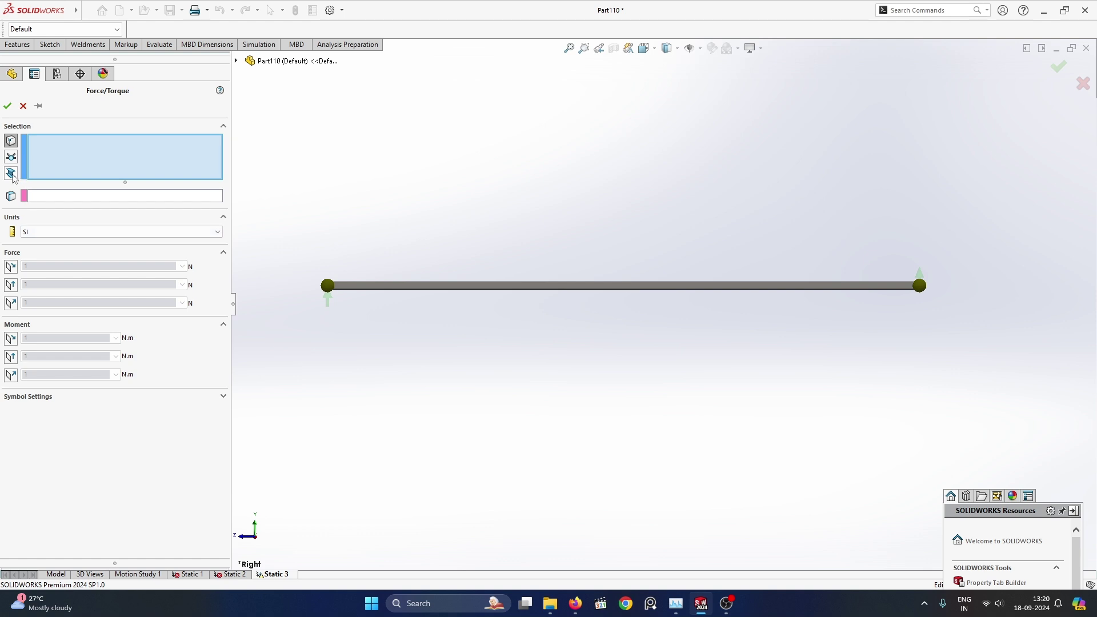
{"action": "mouse_move", "coordinate": [399, 323]}
{"action": "middle_mouse_down"}
{"action": "mouse_move", "coordinate": [400, 360]}
{"action": "mouse_move", "coordinate": [400, 323]}
{"action": "middle_mouse_up"}
{"action": "scroll", "coordinate": [375, 269], "scroll_direction": "down", "scroll_amount": 2}
{"action": "scroll", "coordinate": [399, 326], "scroll_direction": "down", "scroll_amount": 2}
{"action": "left_click", "coordinate": [396, 327]}
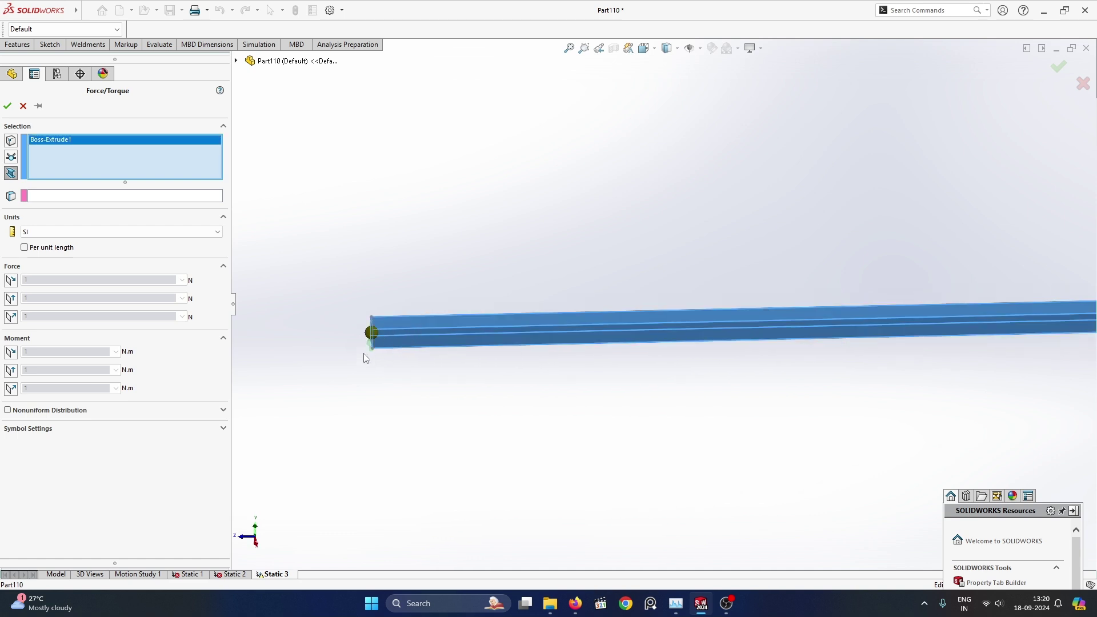
{"action": "left_click", "coordinate": [32, 197]}
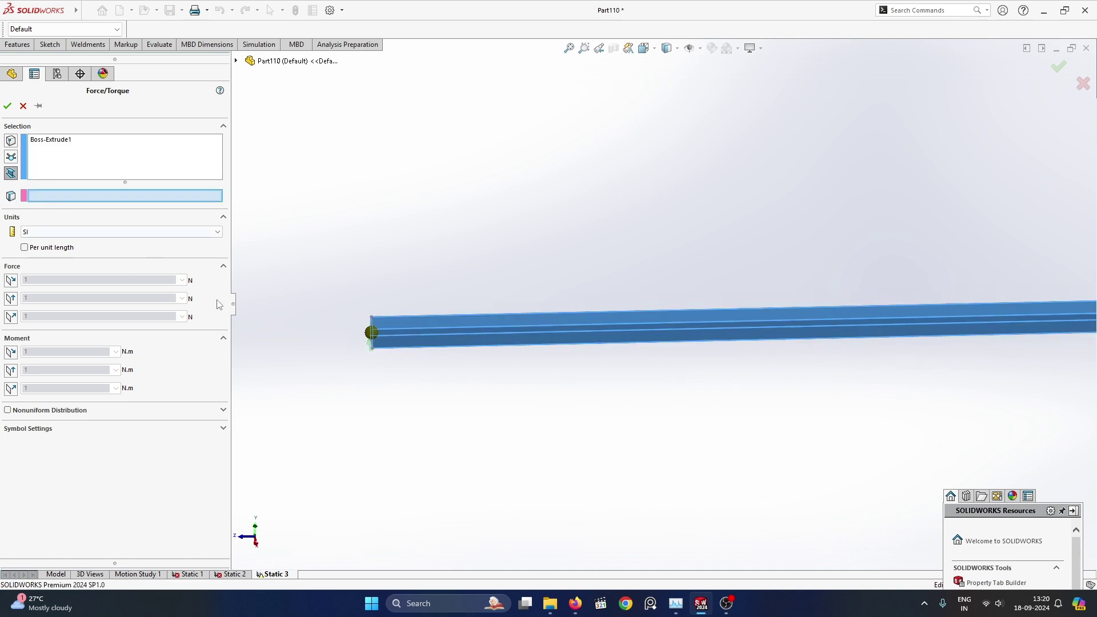
{"action": "scroll", "coordinate": [506, 353], "scroll_direction": "down", "scroll_amount": 2}
{"action": "scroll", "coordinate": [565, 338], "scroll_direction": "down", "scroll_amount": 2}
{"action": "scroll", "coordinate": [560, 334], "scroll_direction": "down", "scroll_amount": 2}
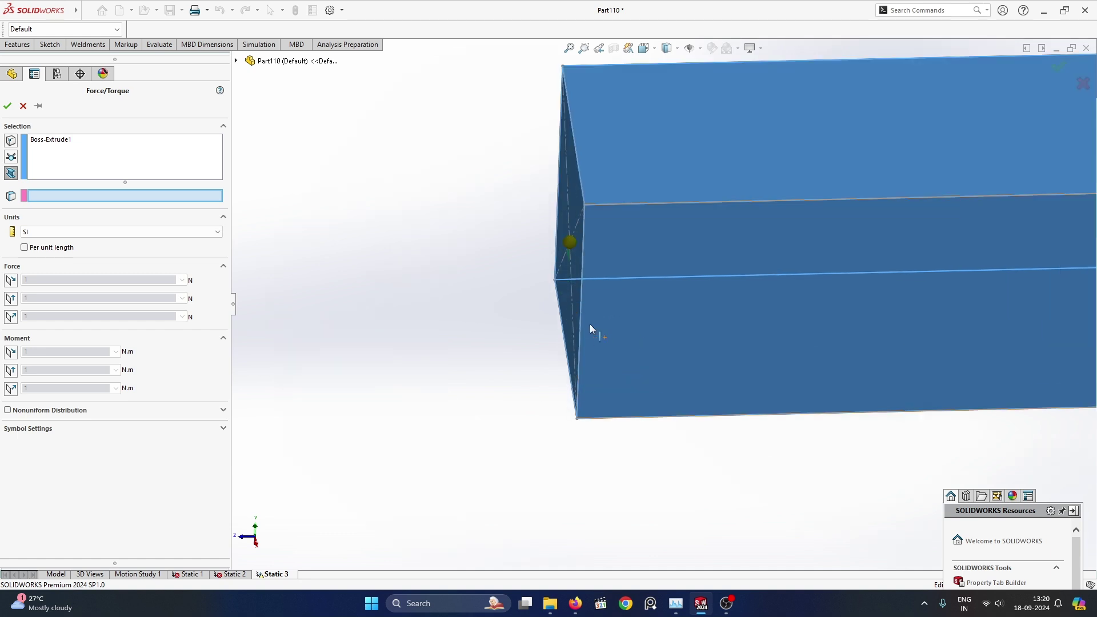
{"action": "middle_click_drag", "start_coordinate": [590, 324], "coordinate": [605, 298]}
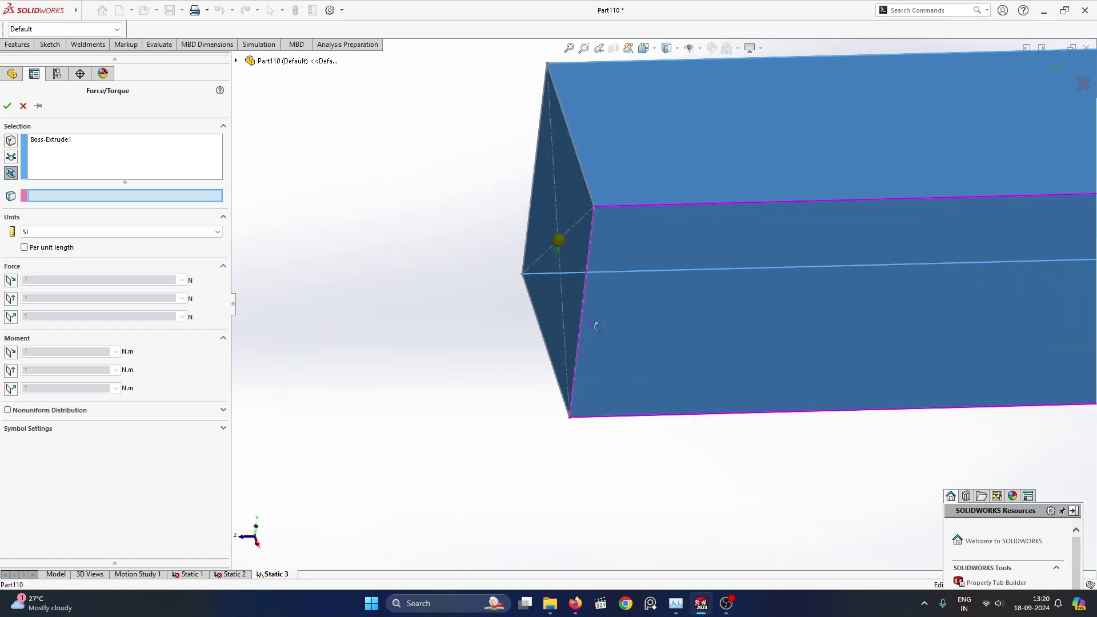
{"action": "left_click", "coordinate": [592, 283]}
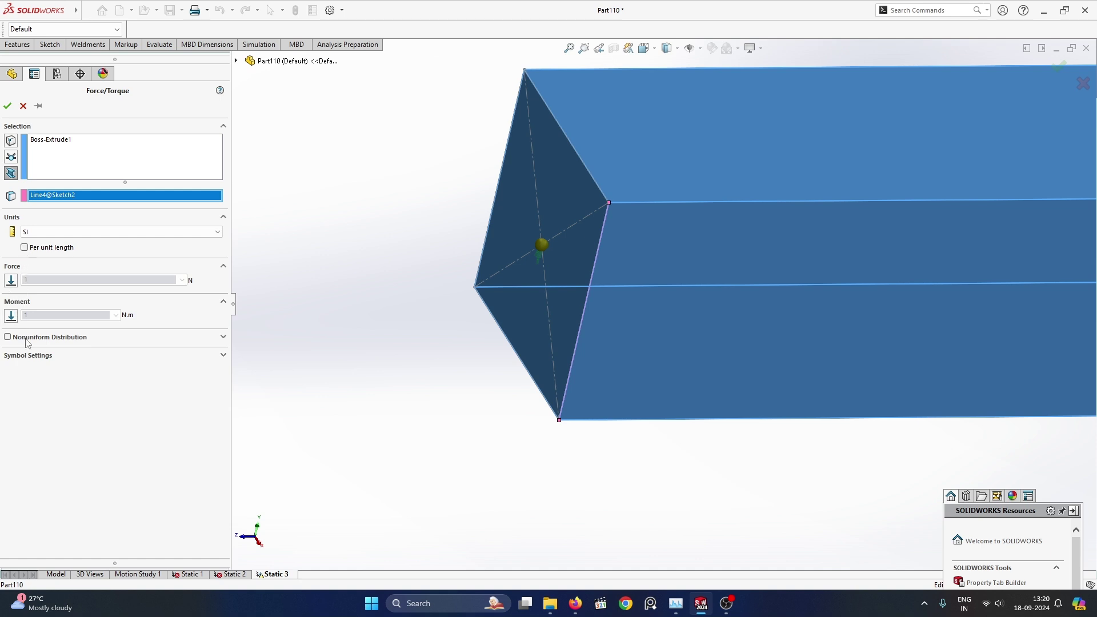
Make the force a table-driven nonuniform distribution, row 2 at 4.00 and -1000 N/m
{"action": "left_click", "coordinate": [50, 338]}
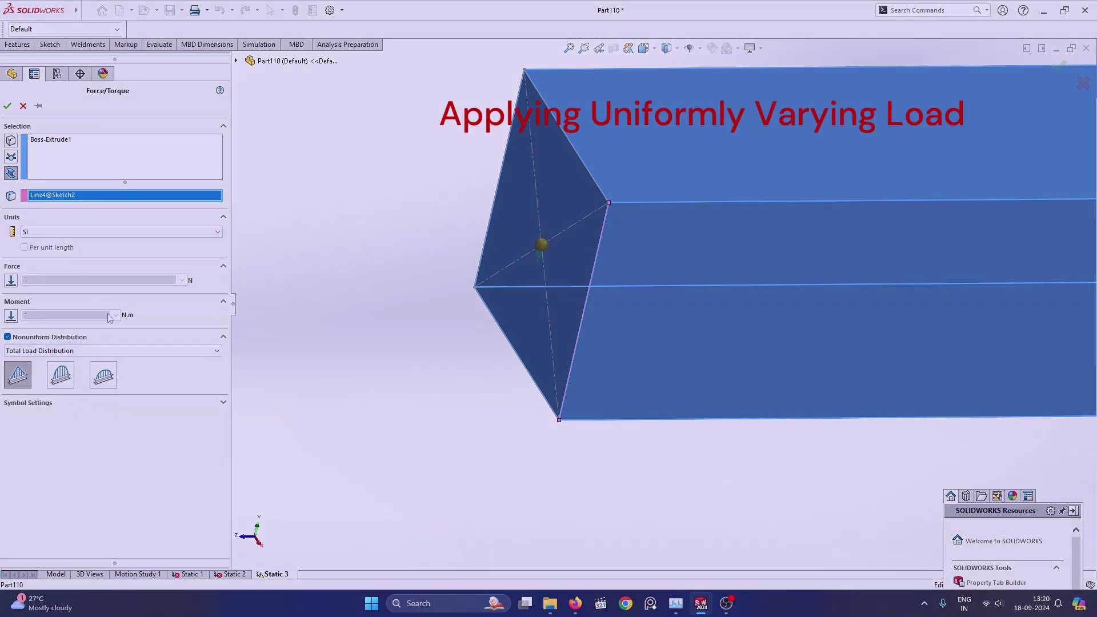
{"action": "left_click", "coordinate": [110, 350]}
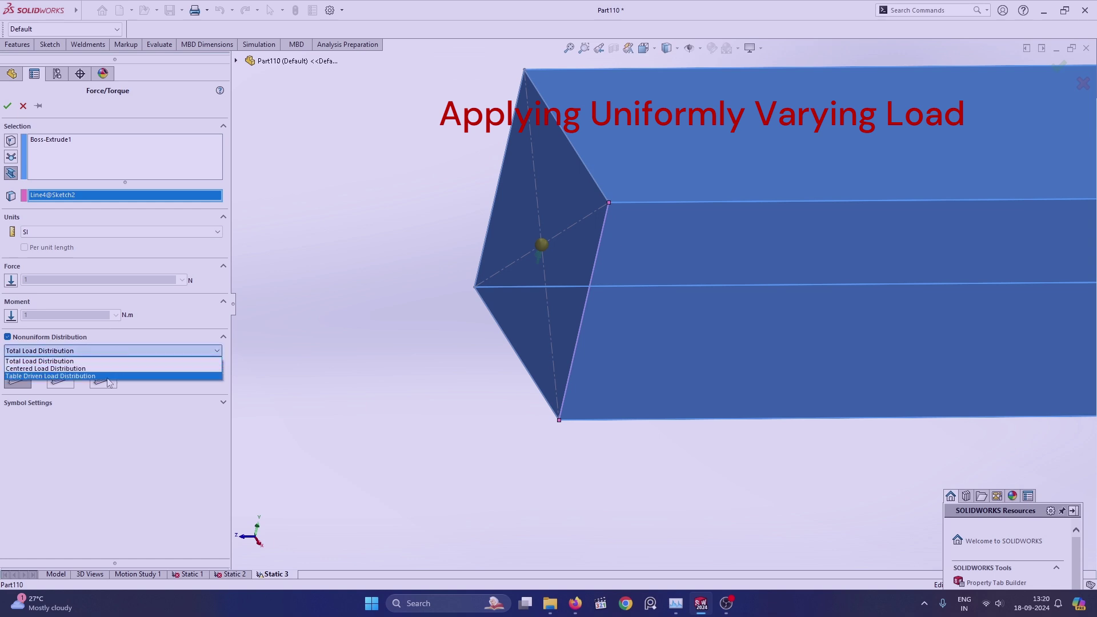
{"action": "left_click", "coordinate": [109, 377]}
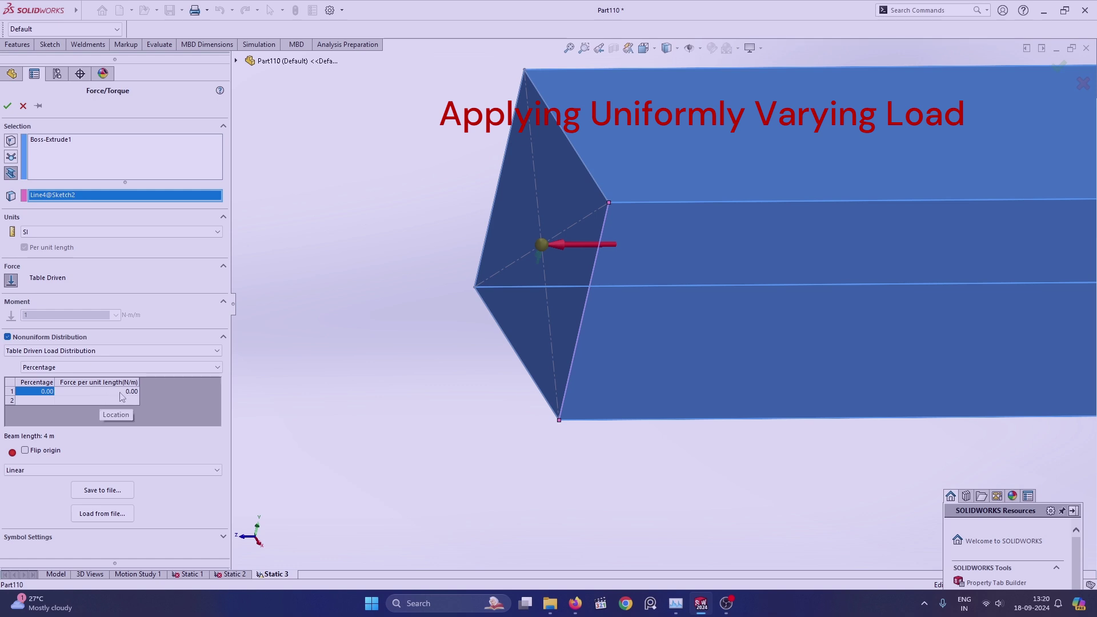
{"action": "left_click", "coordinate": [45, 402]}
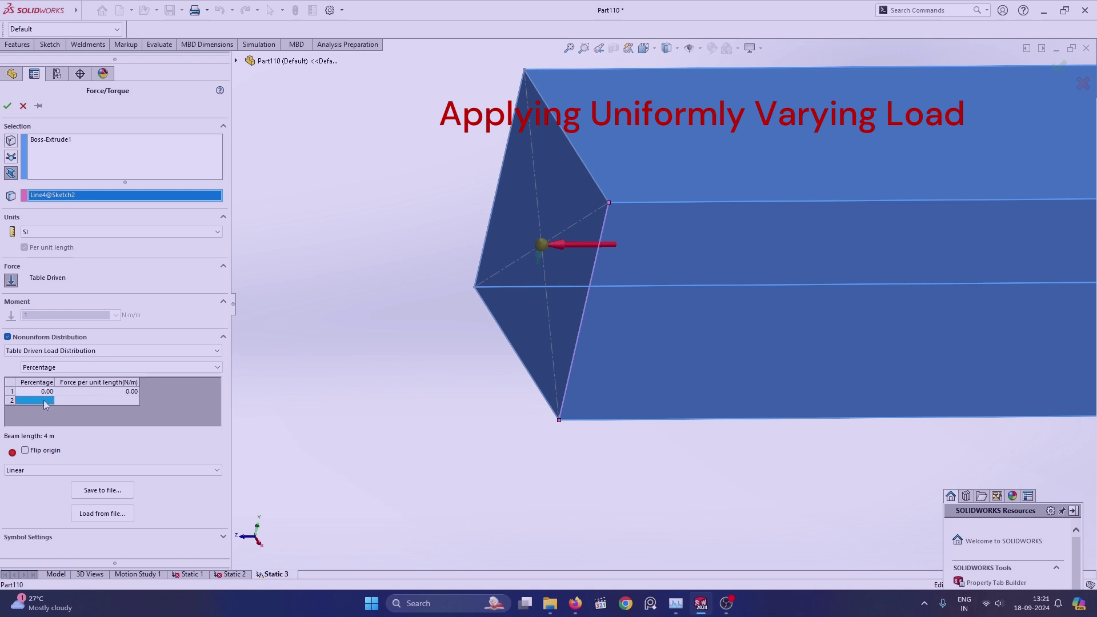
{"action": "type", "text": "4"}
{"action": "left_click", "coordinate": [132, 401]}
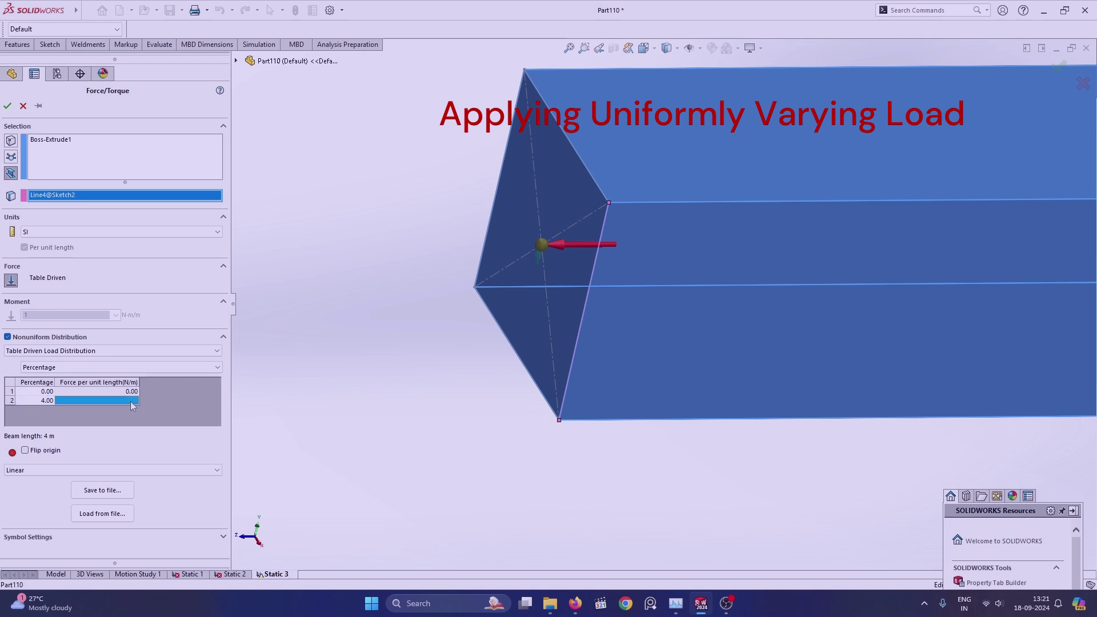
{"action": "double_click", "coordinate": [132, 401]}
{"action": "type", "text": "000"}
Create the Force-1 load and orbit the beam to an almost edge-on view
{"action": "left_click", "coordinate": [7, 105]}
{"action": "mouse_move", "coordinate": [595, 373]}
{"action": "middle_mouse_down"}
{"action": "mouse_move", "coordinate": [619, 348]}
{"action": "mouse_move", "coordinate": [703, 343]}
{"action": "middle_mouse_up"}
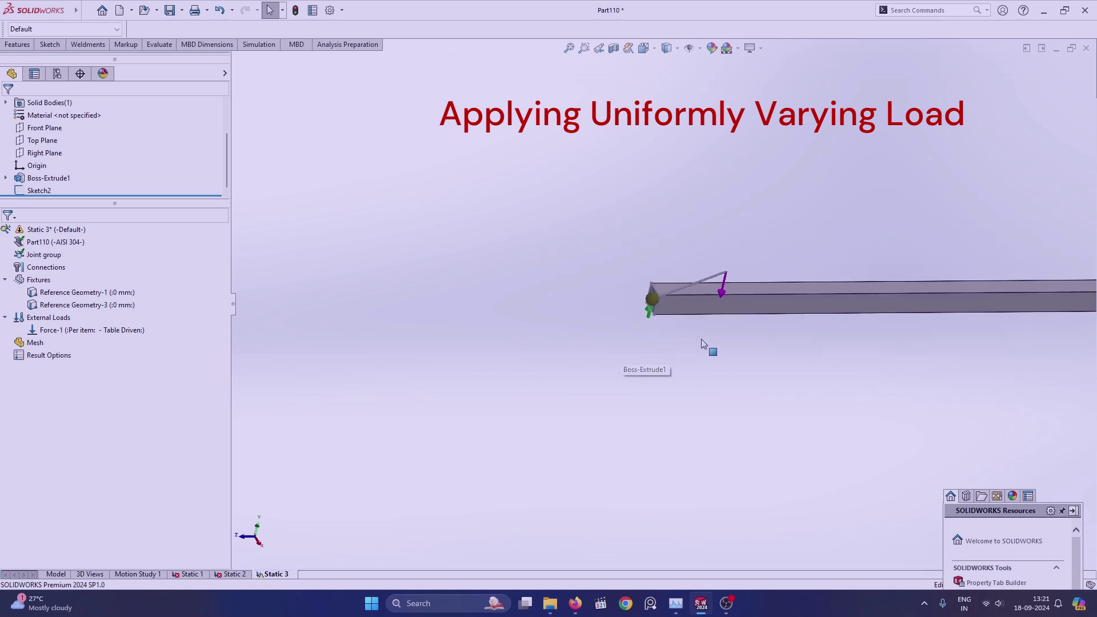
{"action": "mouse_move", "coordinate": [830, 355]}
{"action": "middle_mouse_down"}
{"action": "mouse_move", "coordinate": [925, 336]}
{"action": "mouse_move", "coordinate": [563, 289]}
{"action": "middle_mouse_up"}
{"action": "left_click", "coordinate": [563, 286]}
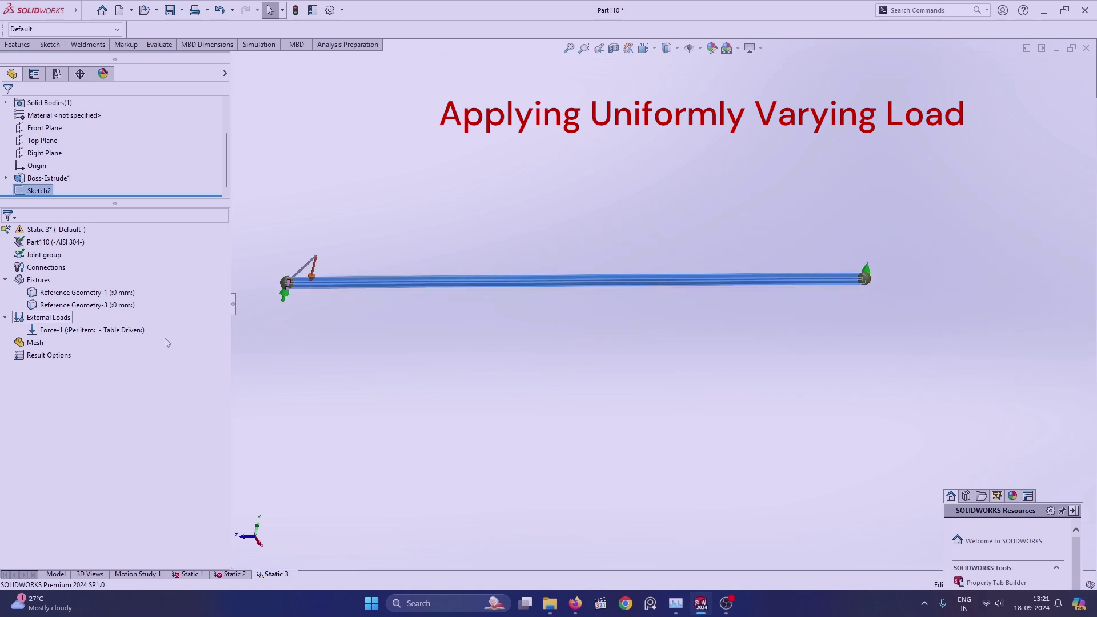
Switch Force-1's load table from Percentage to Distance and set the row 2 distance to 4 m
{"action": "right_click", "coordinate": [57, 331]}
{"action": "left_click", "coordinate": [97, 339]}
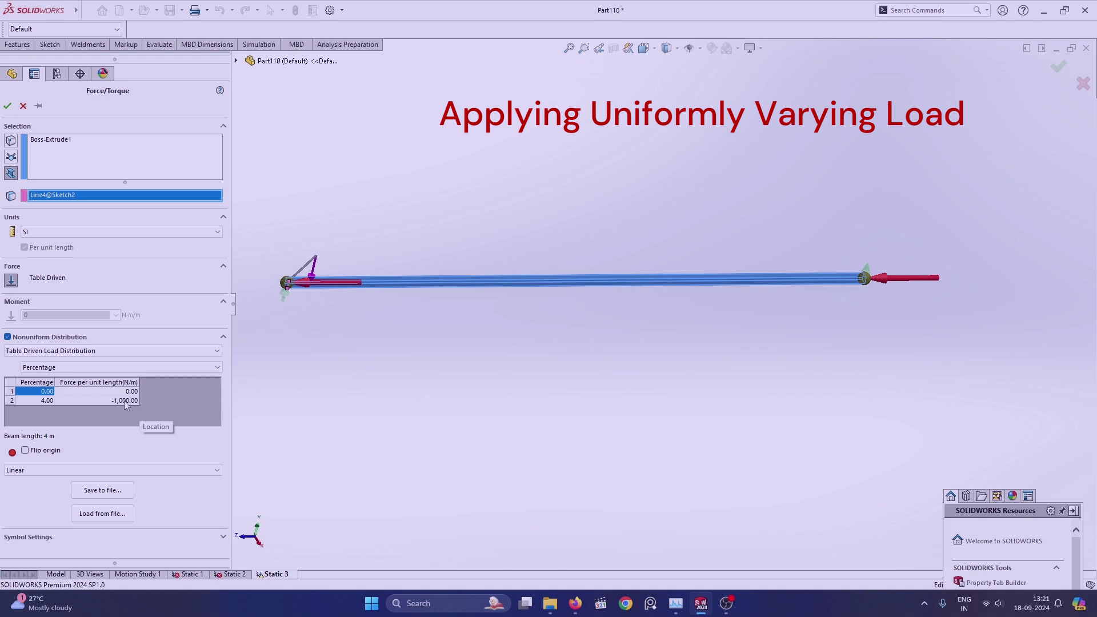
{"action": "left_click", "coordinate": [50, 401]}
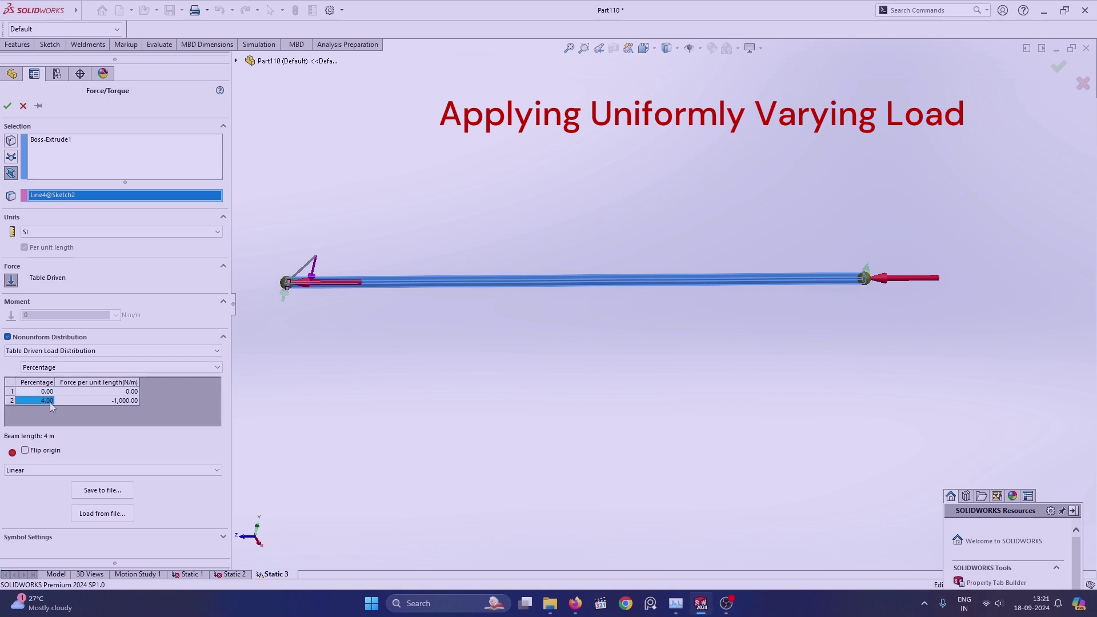
{"action": "left_click", "coordinate": [69, 368]}
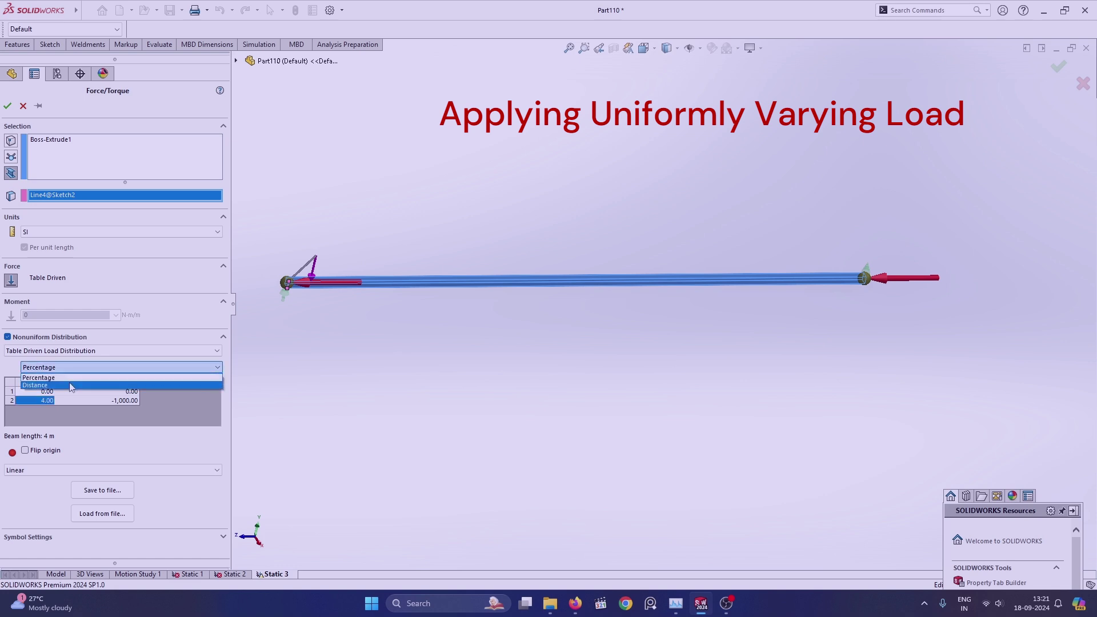
{"action": "left_click", "coordinate": [57, 384]}
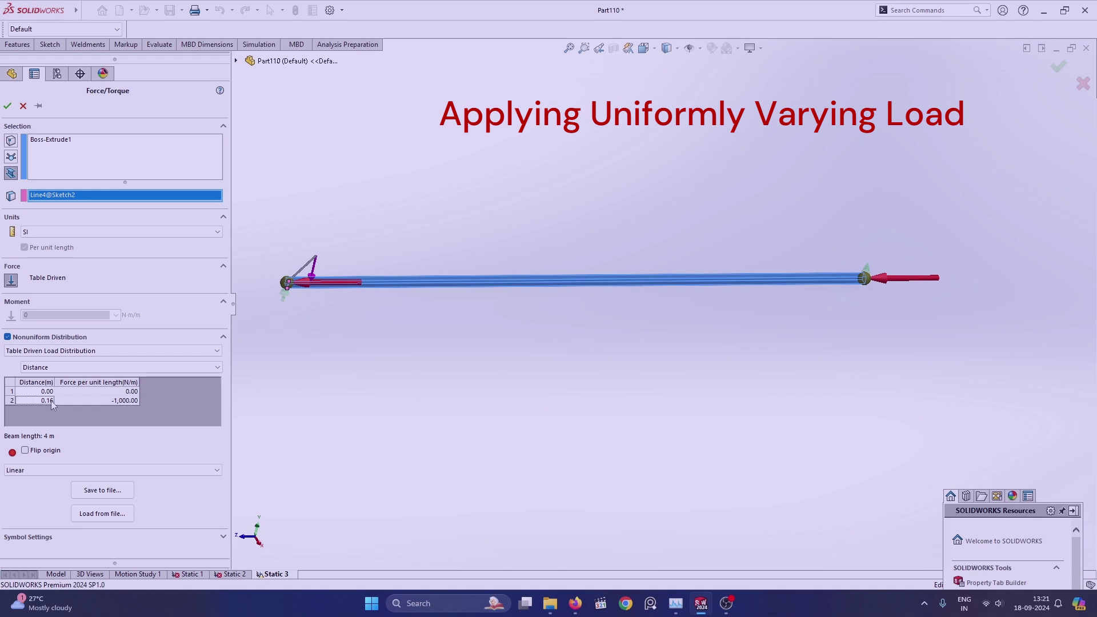
{"action": "key", "text": "Tab"}
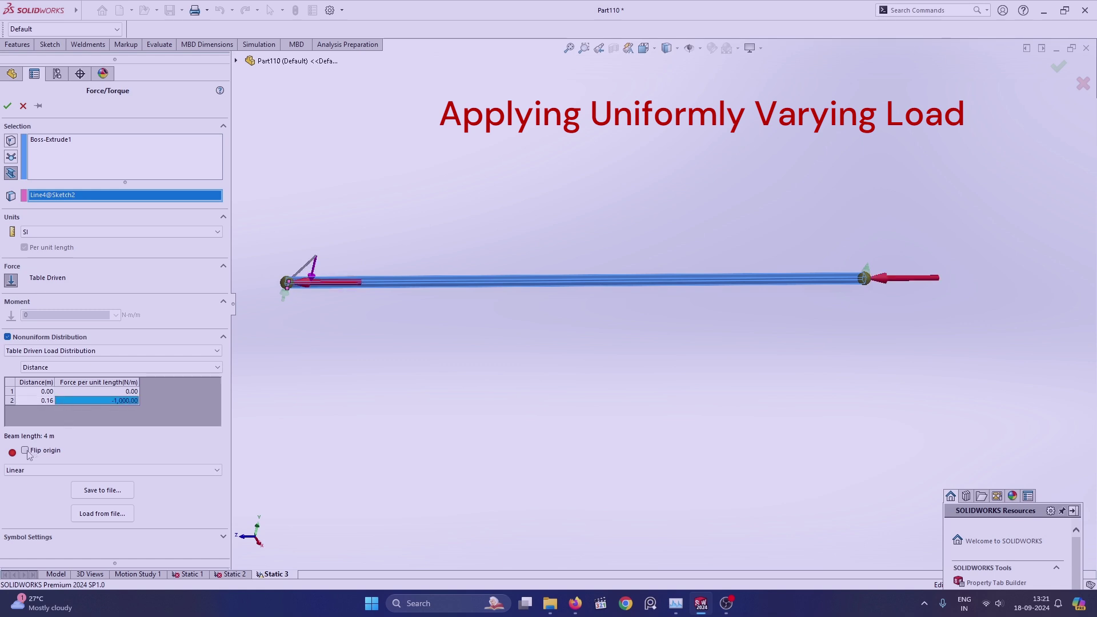
{"action": "double_click", "coordinate": [48, 401]}
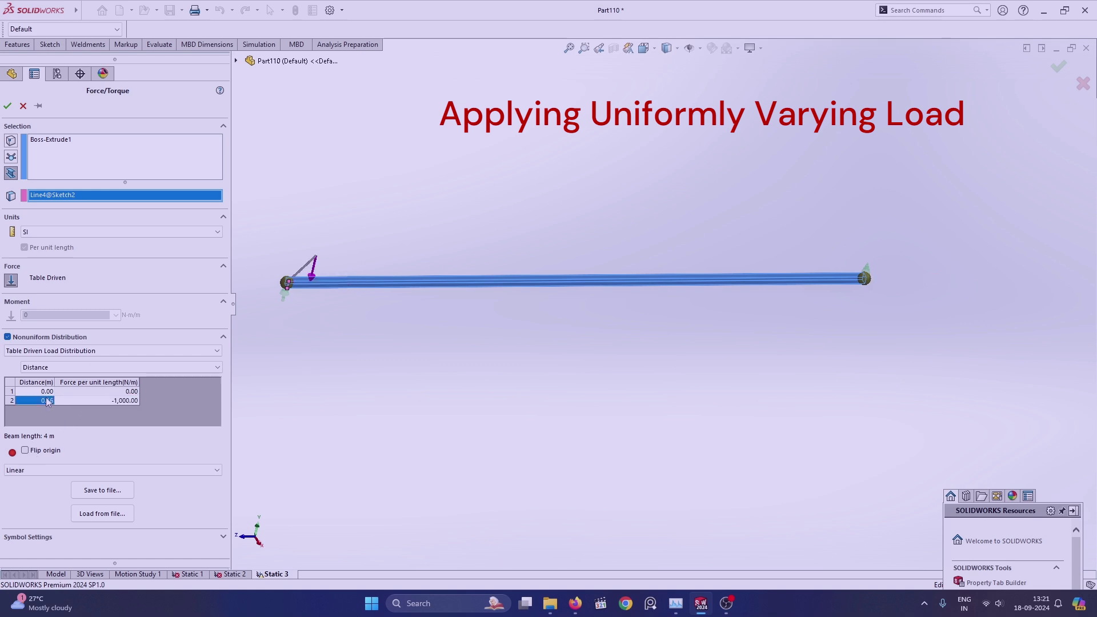
{"action": "type", "text": "44"}
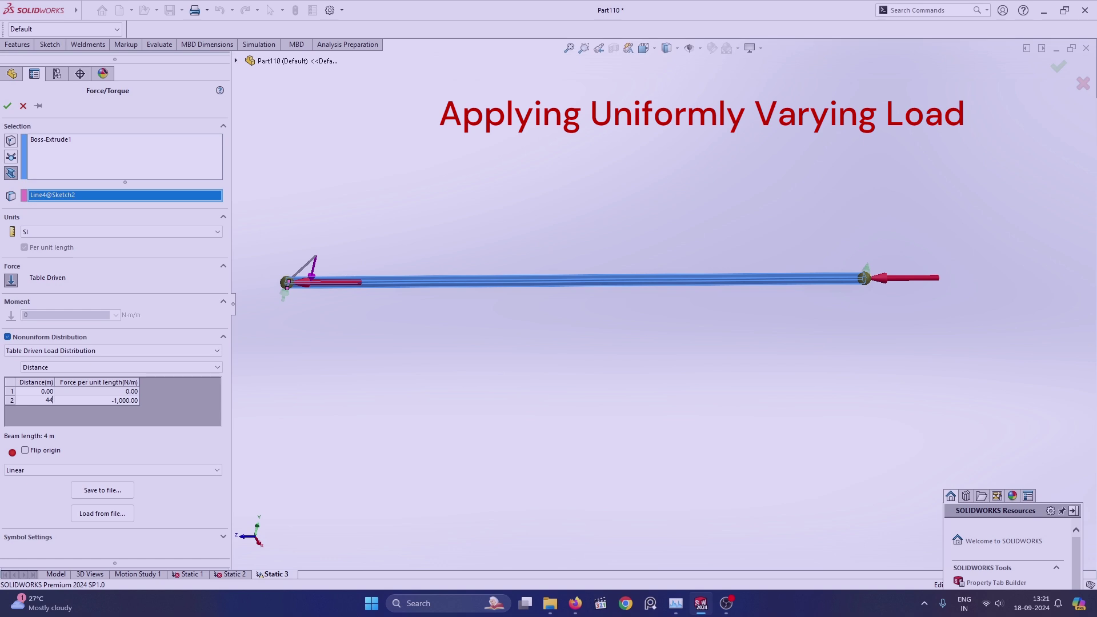
{"action": "key", "text": "Return"}
{"action": "mouse_move", "coordinate": [361, 406]}
{"action": "middle_mouse_down"}
{"action": "mouse_move", "coordinate": [424, 361]}
{"action": "mouse_move", "coordinate": [449, 364]}
{"action": "middle_mouse_up"}
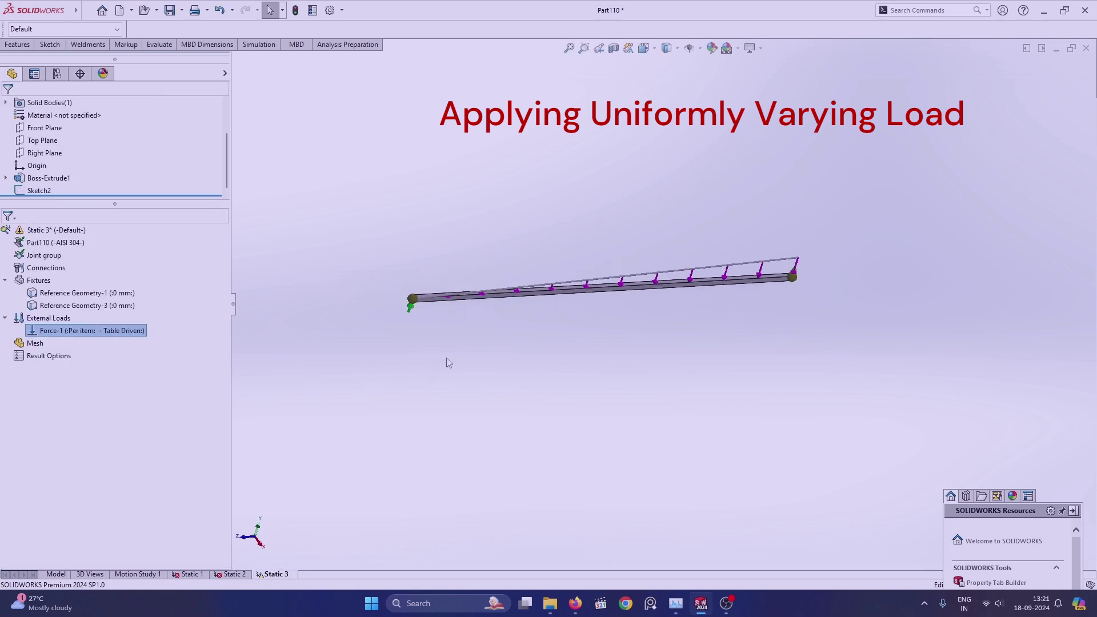
From a right side view, raise Force-1's symbol size to 280 and accept the 0 to -1000 N/m load
{"action": "left_click", "coordinate": [644, 48]}
{"action": "left_click", "coordinate": [506, 455]}
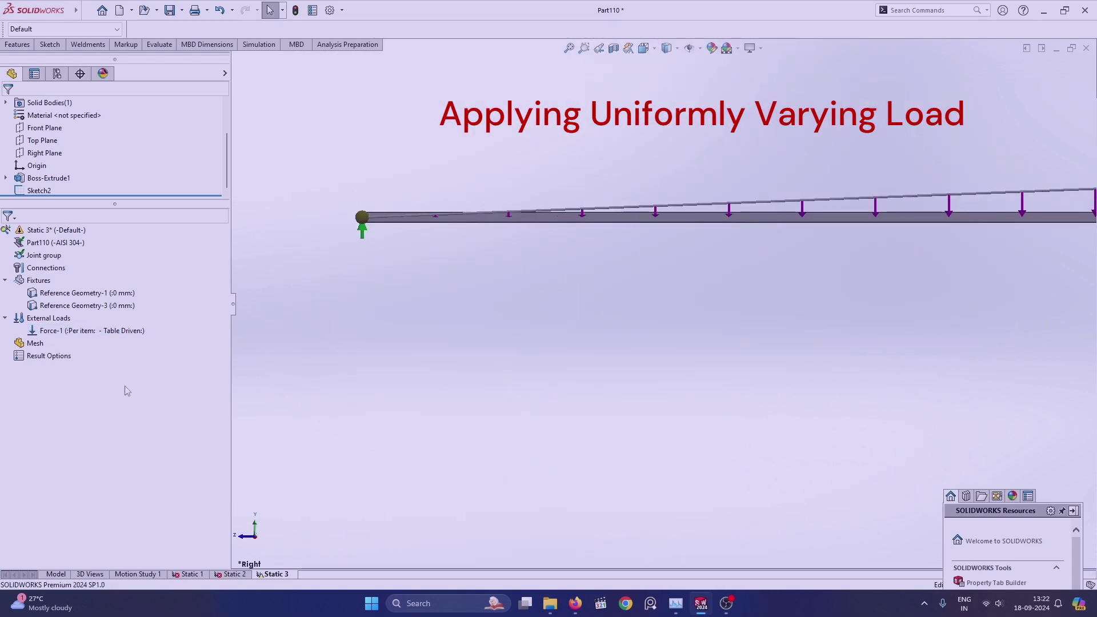
{"action": "right_click", "coordinate": [63, 331]}
{"action": "left_click", "coordinate": [104, 336]}
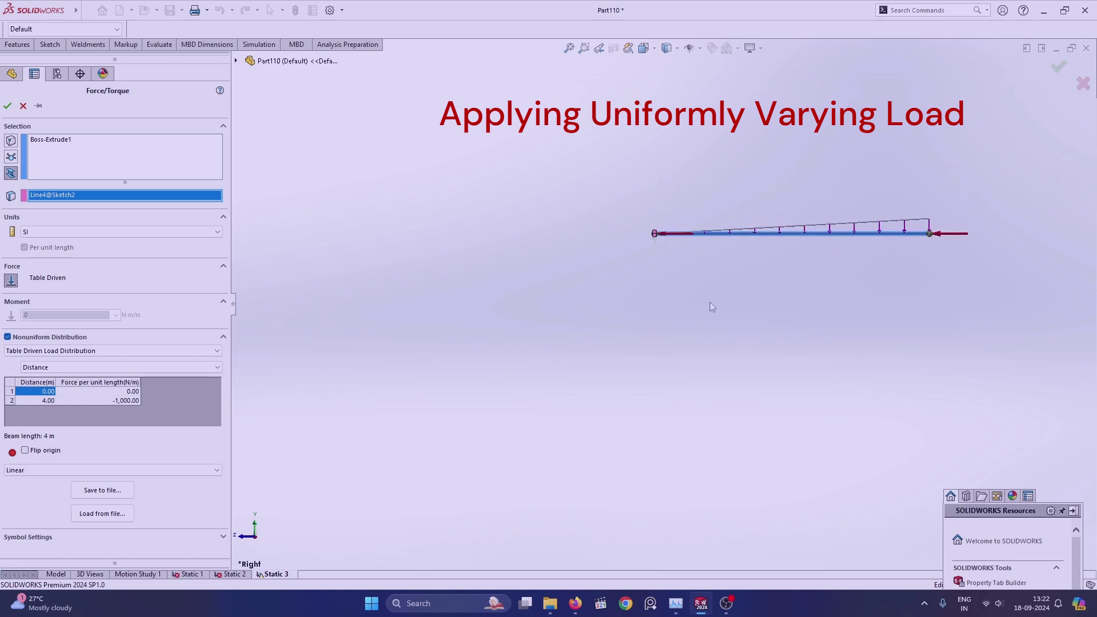
{"action": "left_click", "coordinate": [569, 48]}
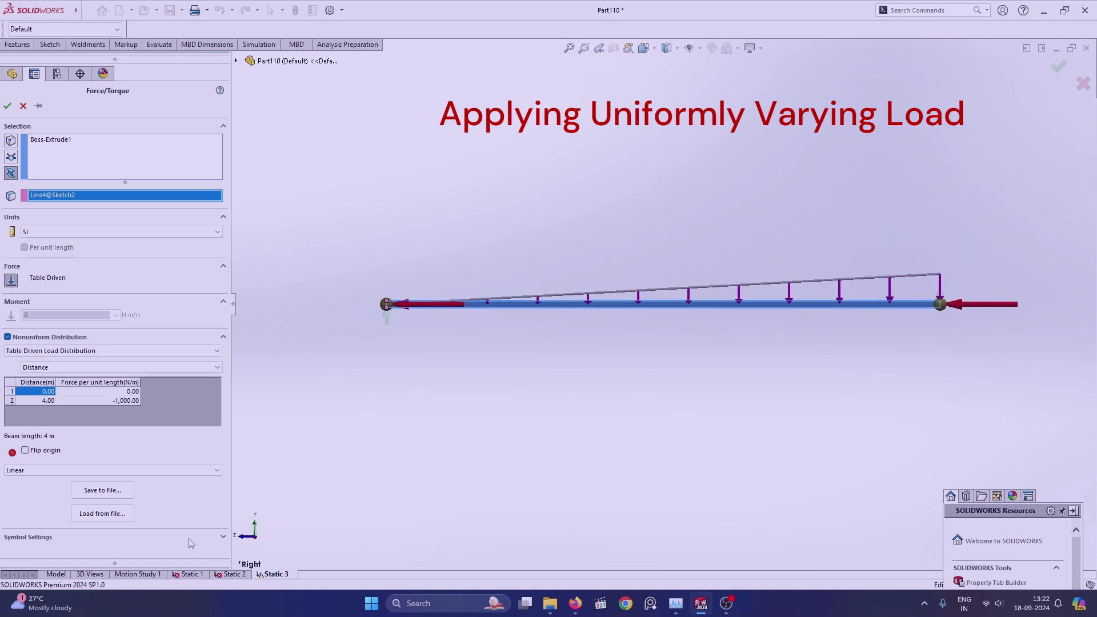
{"action": "left_click", "coordinate": [223, 538]}
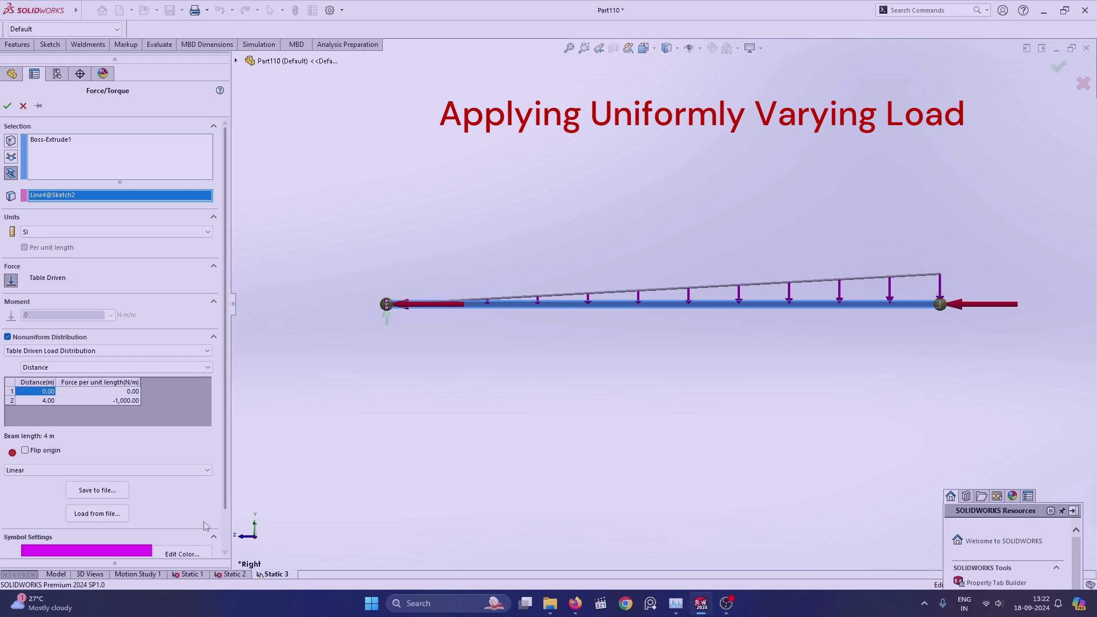
{"action": "scroll", "coordinate": [202, 523], "scroll_direction": "down", "scroll_amount": 1}
{"action": "left_click", "coordinate": [209, 530]}
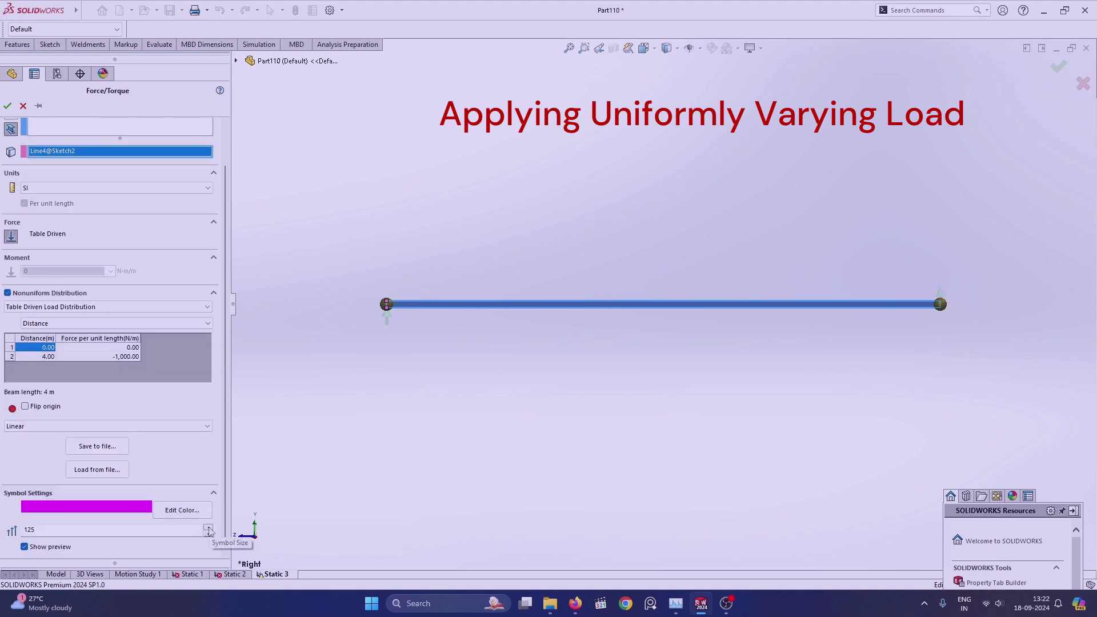
{"action": "left_click", "coordinate": [208, 530]}
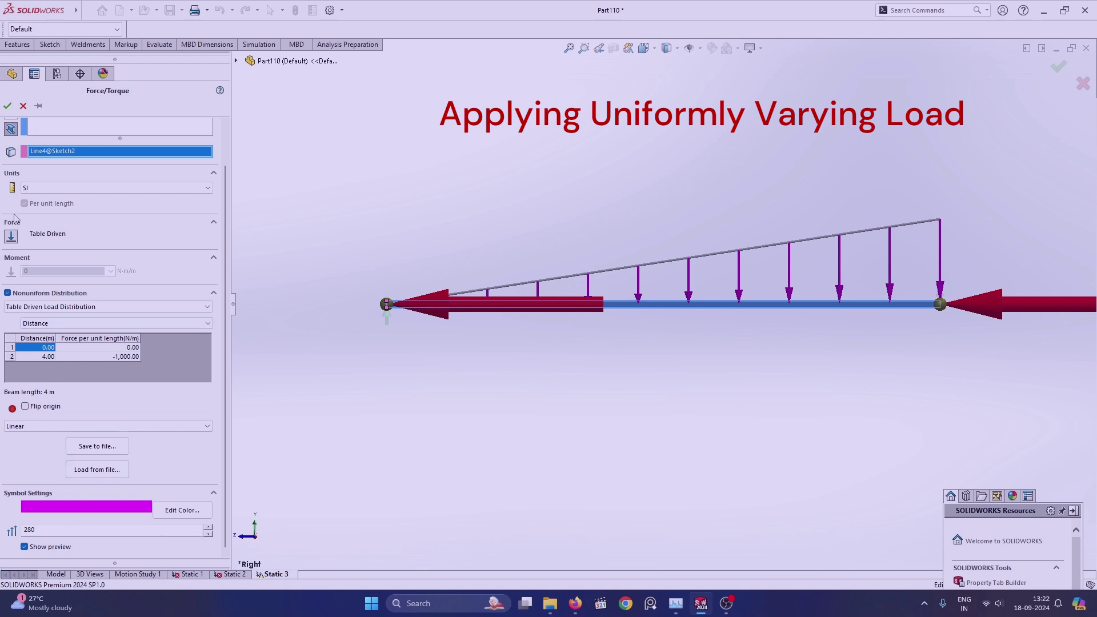
{"action": "left_click", "coordinate": [7, 105]}
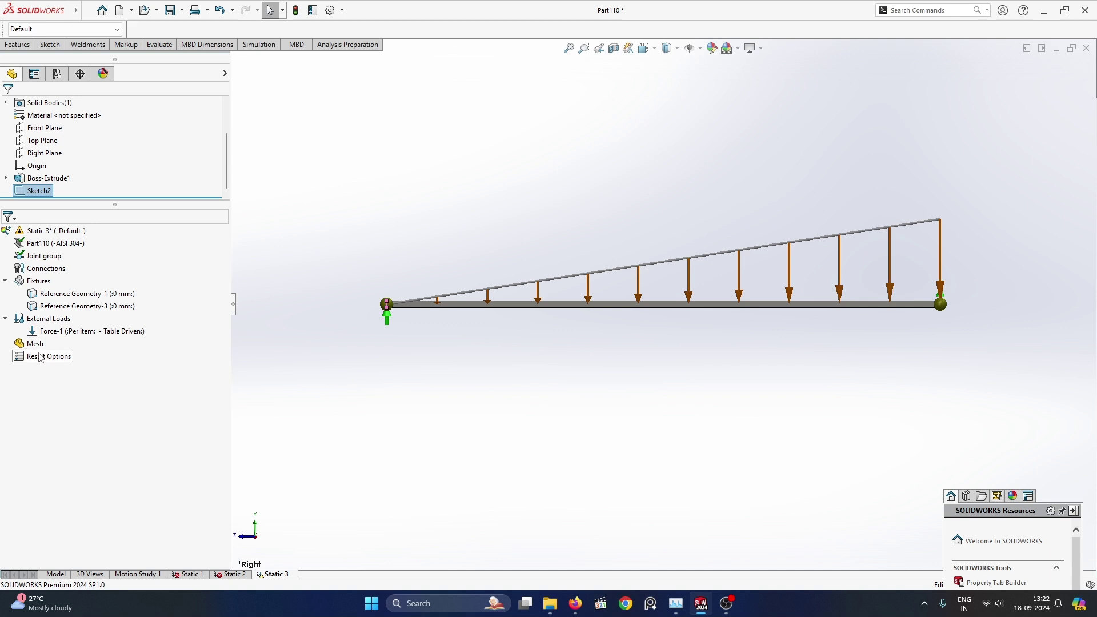
Run the Static 3 study, which peaks at 4.927e+07 N/m^2, and move the stress legend aside
{"action": "left_click", "coordinate": [259, 45]}
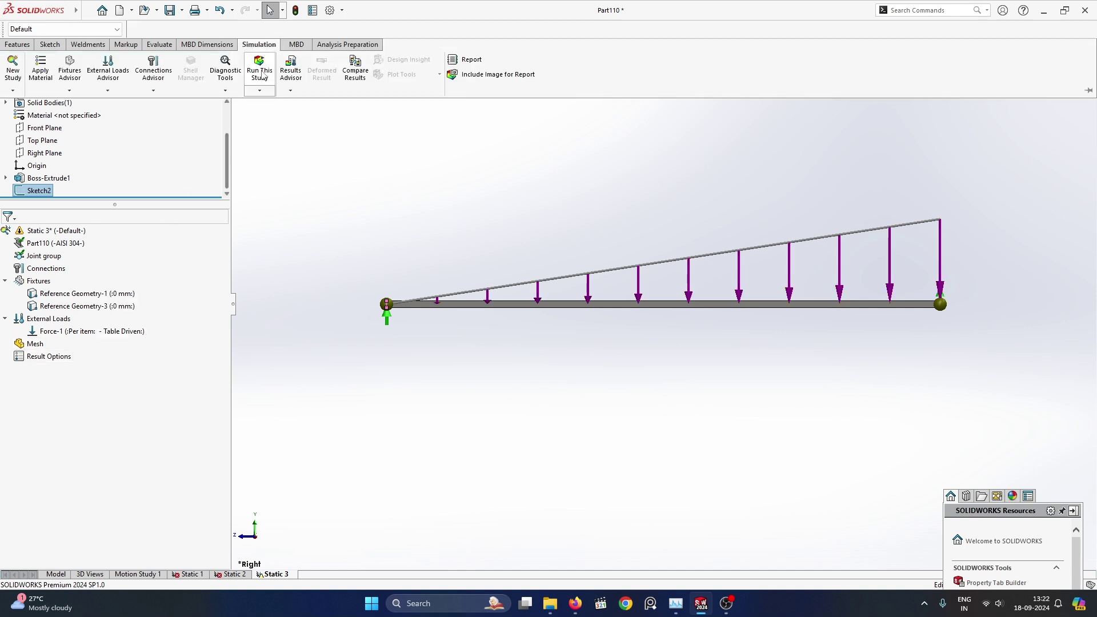
{"action": "left_click", "coordinate": [261, 73]}
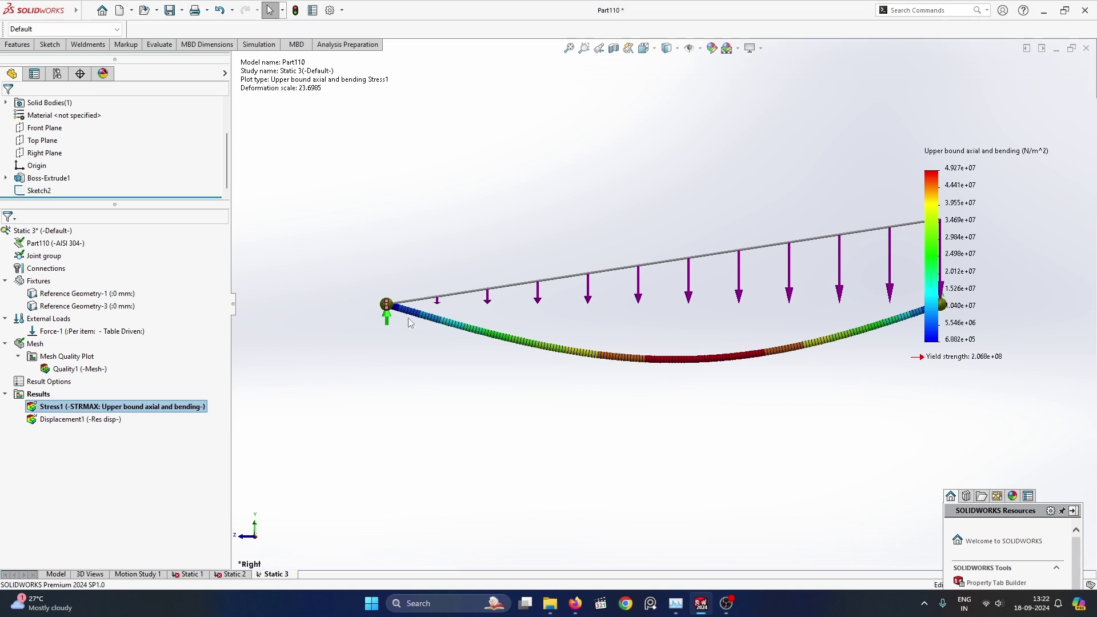
{"action": "left_click_drag", "start_coordinate": [961, 168], "coordinate": [1007, 188]}
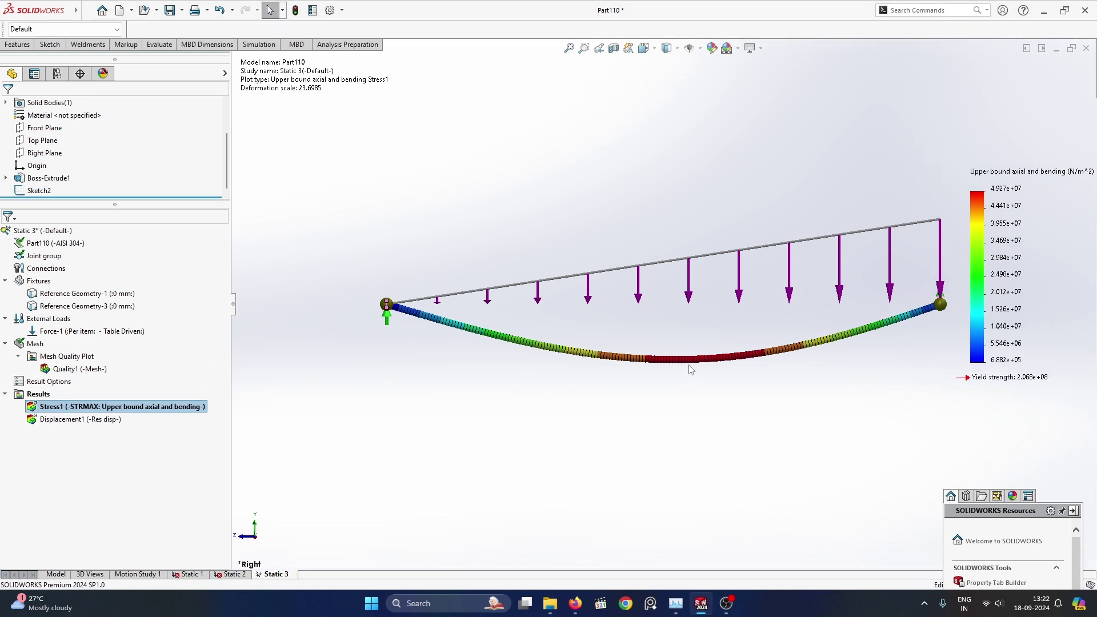
{"action": "right_click", "coordinate": [43, 394]}
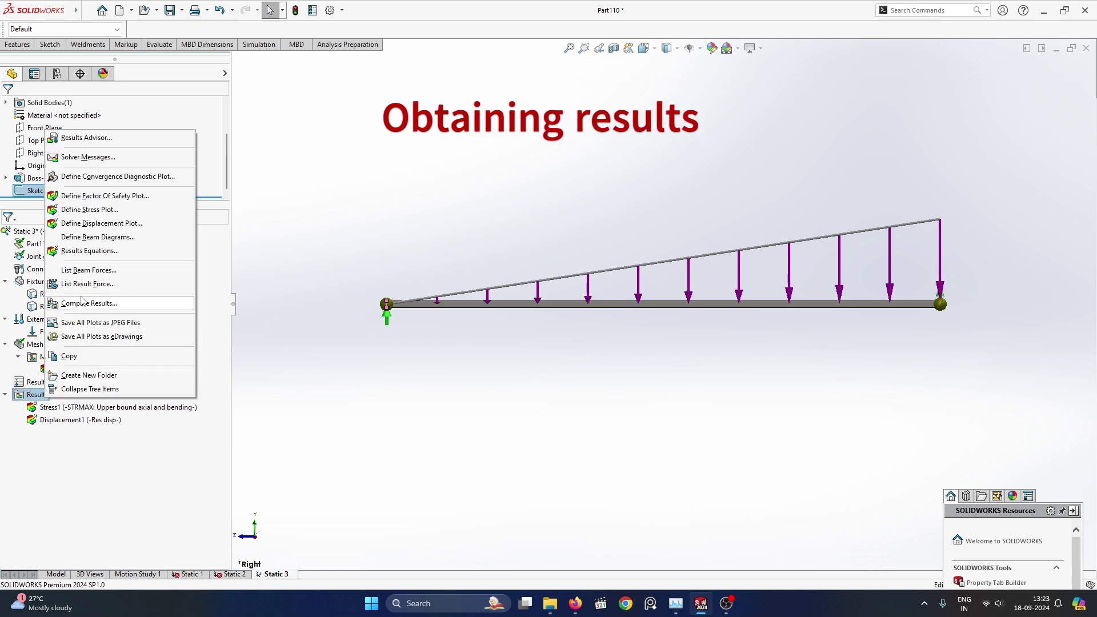
Create a Shear Force in Dir2 beam diagram with min and max annotations shown
{"action": "left_click", "coordinate": [99, 237]}
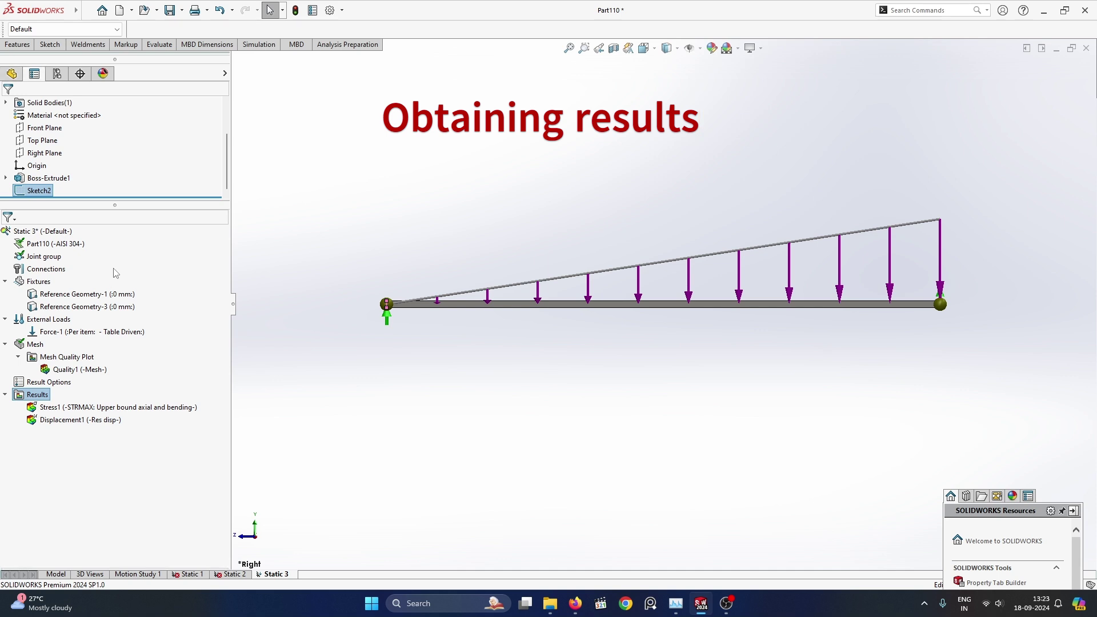
{"action": "left_click", "coordinate": [39, 165]}
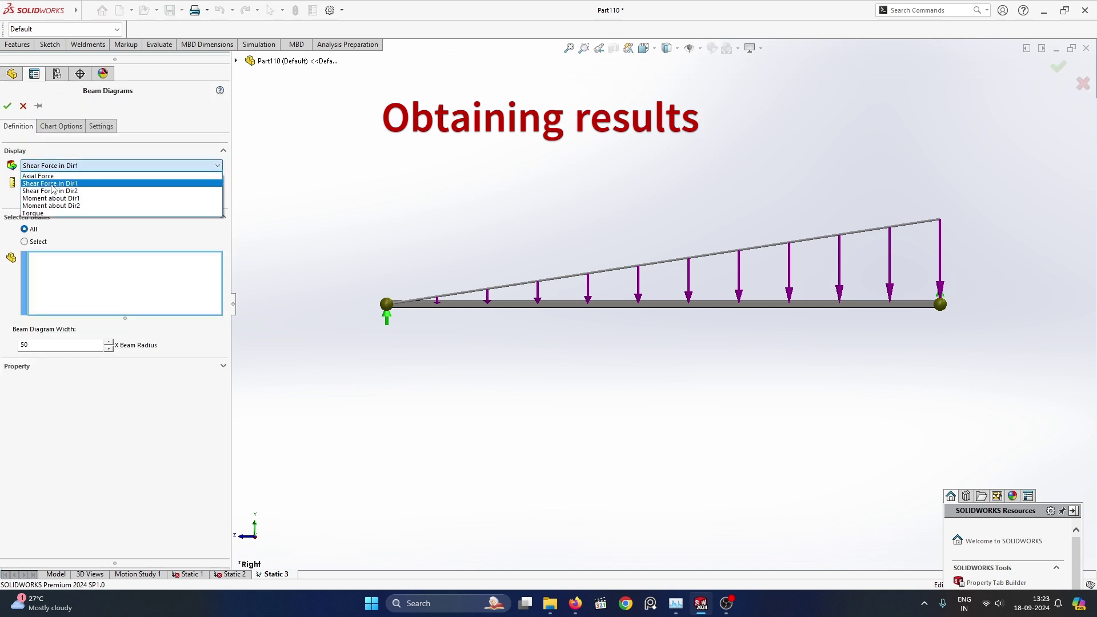
{"action": "left_click", "coordinate": [33, 180]}
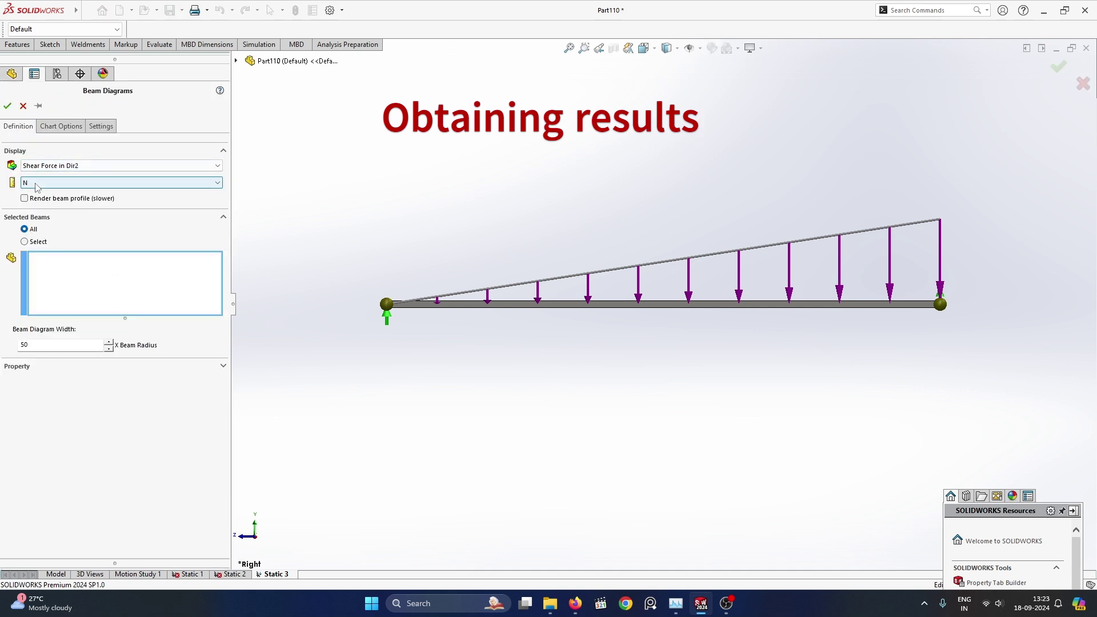
{"action": "left_click", "coordinate": [60, 125]}
{"action": "left_click", "coordinate": [24, 163]}
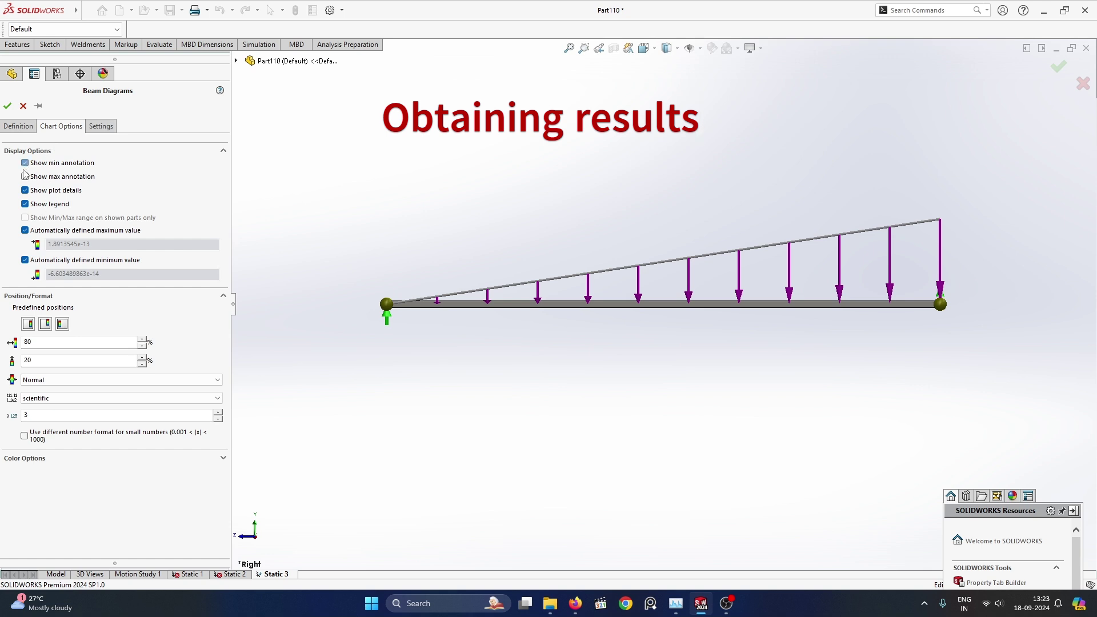
{"action": "left_click", "coordinate": [7, 106]}
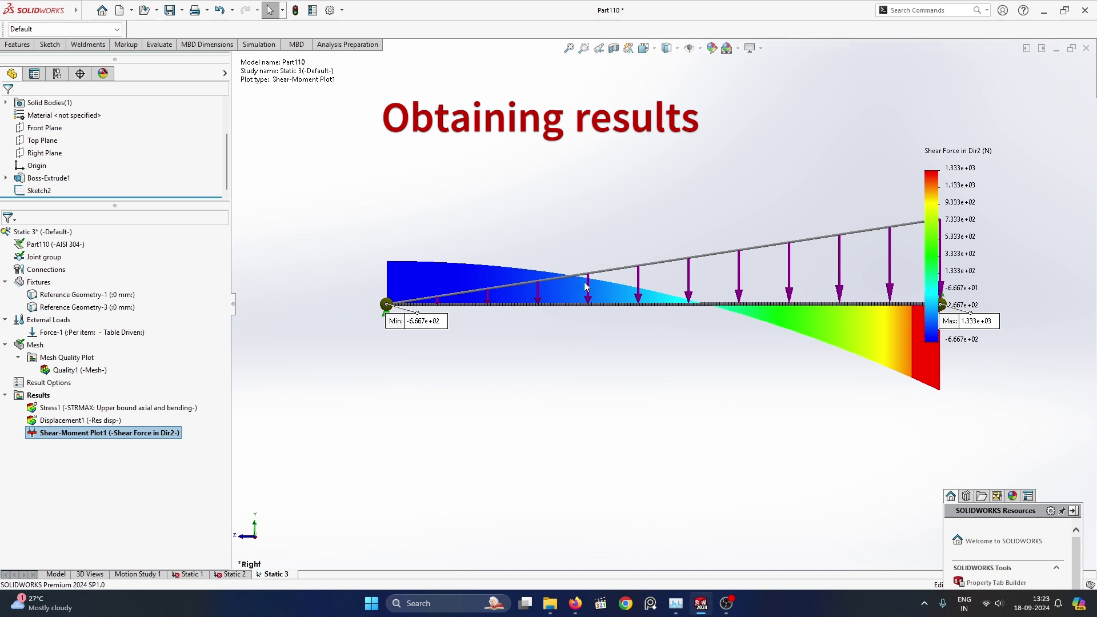
Move the shear diagram's Min label below the left end and Max label lower
{"action": "scroll", "coordinate": [666, 304], "scroll_direction": "up", "scroll_amount": 2}
{"action": "scroll", "coordinate": [686, 306], "scroll_direction": "up", "scroll_amount": 1}
{"action": "scroll", "coordinate": [858, 309], "scroll_direction": "down", "scroll_amount": 1}
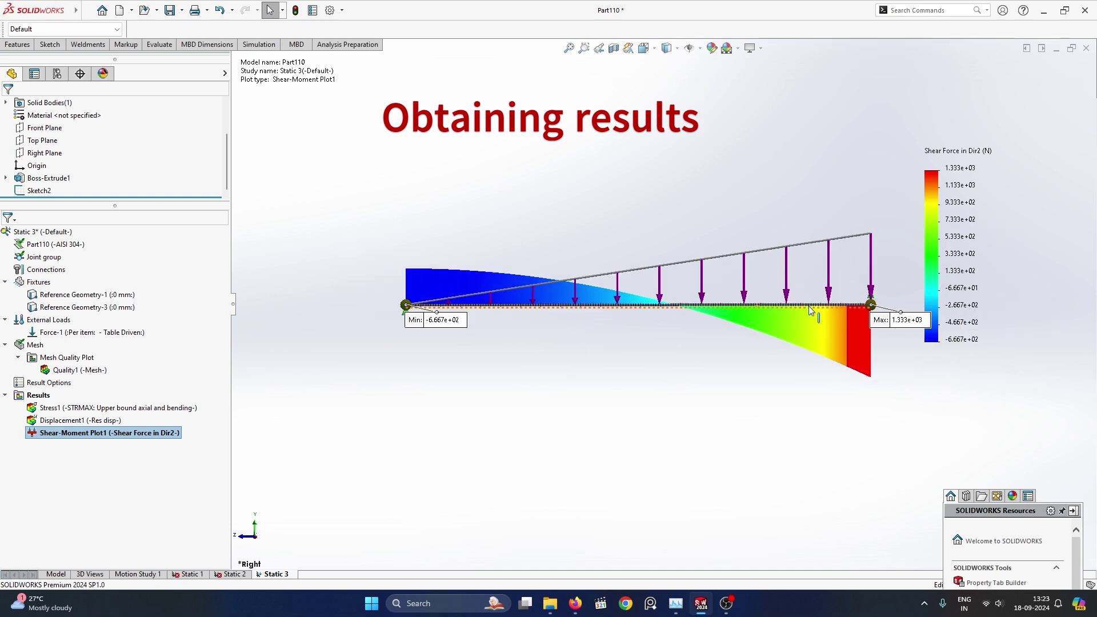
{"action": "scroll", "coordinate": [811, 309], "scroll_direction": "down", "scroll_amount": 1}
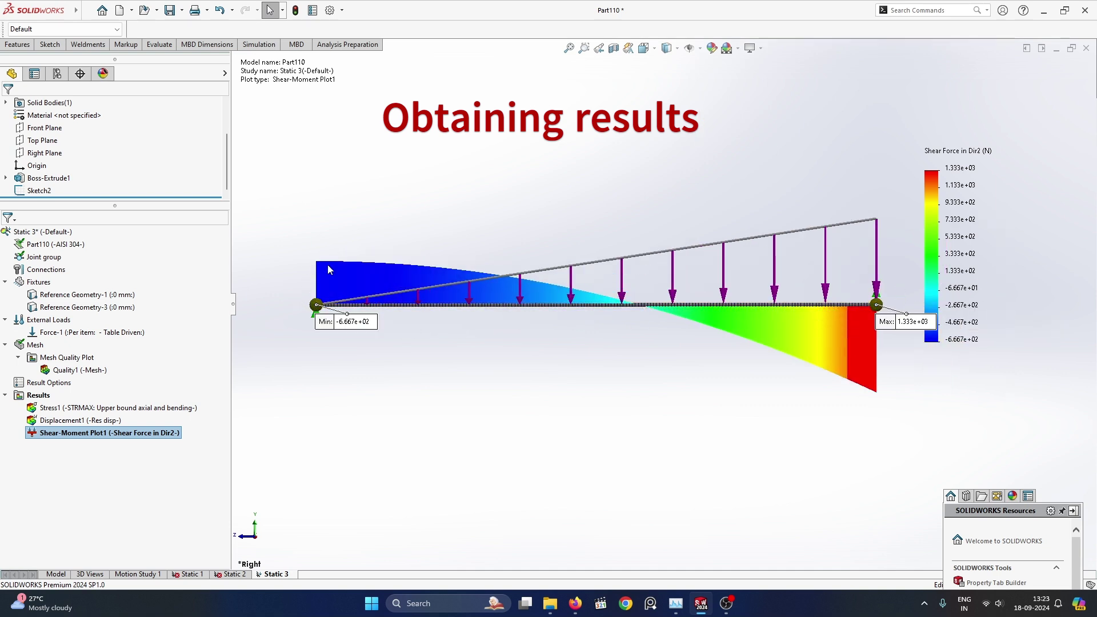
{"action": "left_click_drag", "start_coordinate": [344, 324], "coordinate": [330, 332]}
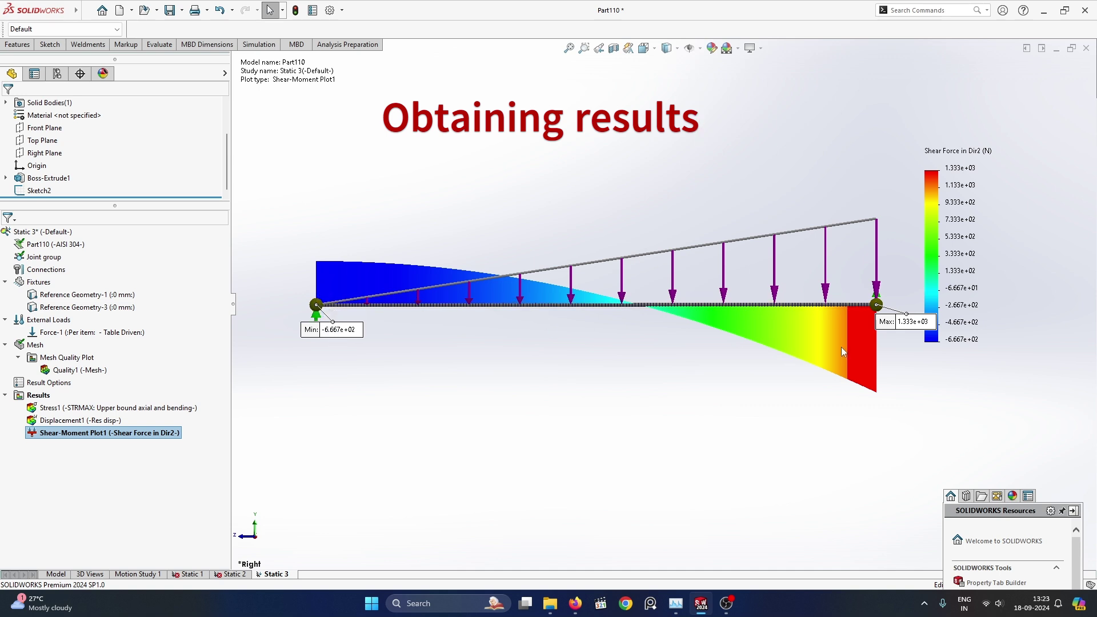
{"action": "left_click_drag", "start_coordinate": [903, 329], "coordinate": [901, 341]}
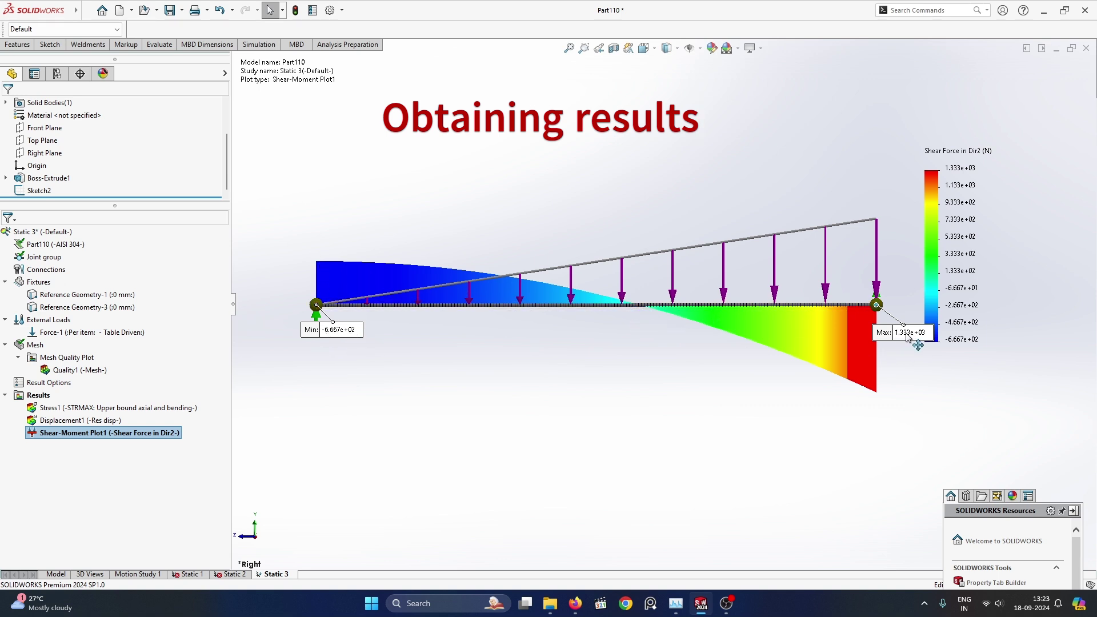
{"action": "left_click_drag", "start_coordinate": [906, 335], "coordinate": [887, 338]}
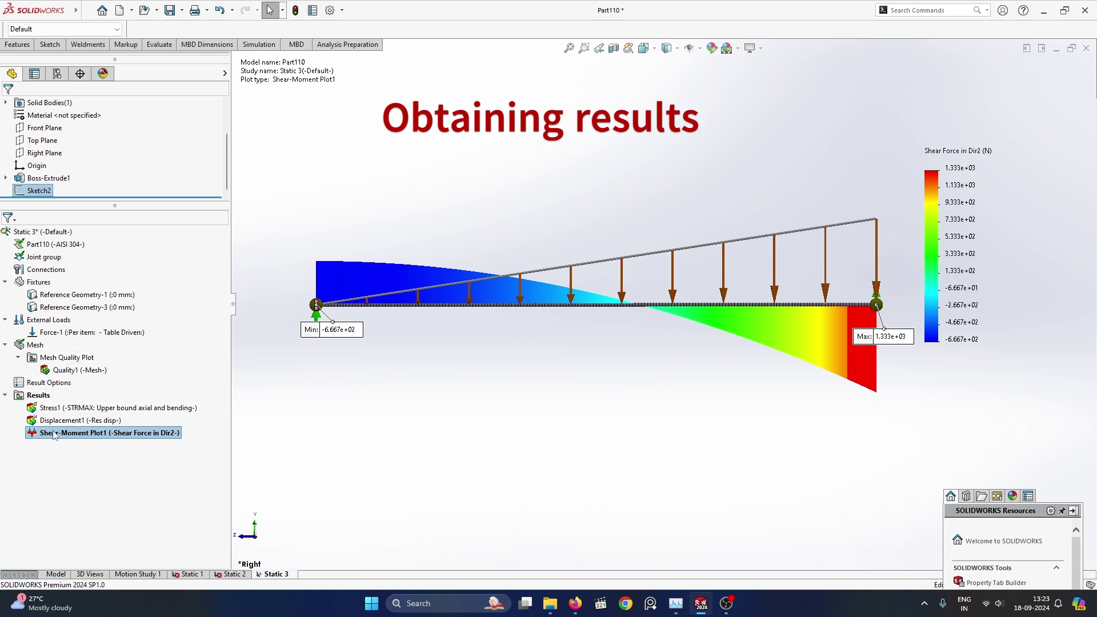
Create a Moment about Dir1 beam diagram, Shear-Moment Plot2
{"action": "right_click", "coordinate": [41, 398]}
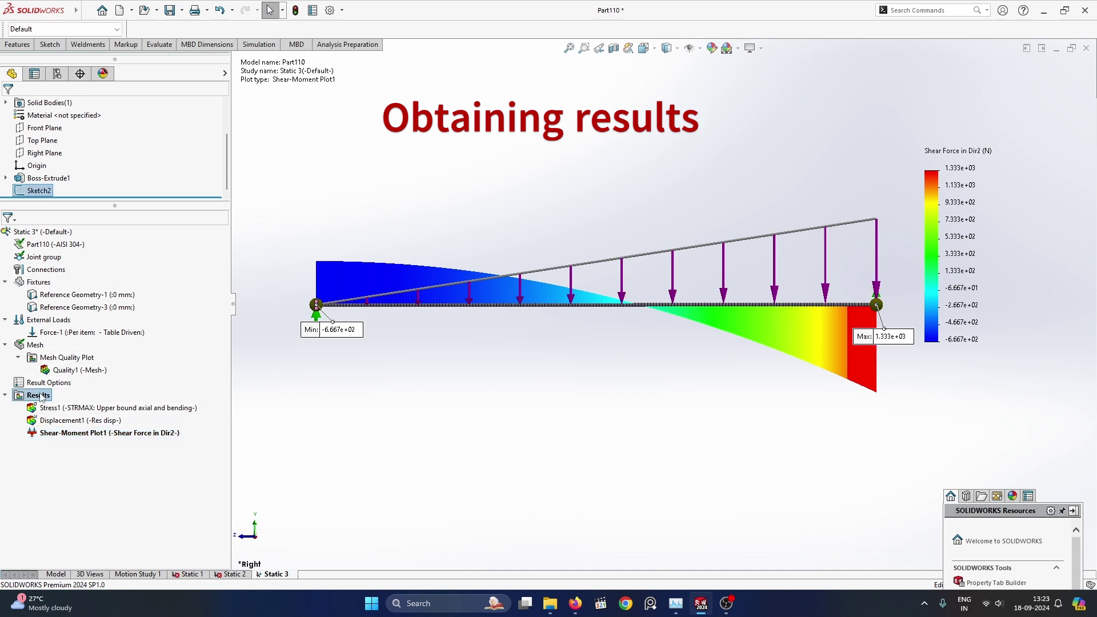
{"action": "left_click", "coordinate": [89, 232]}
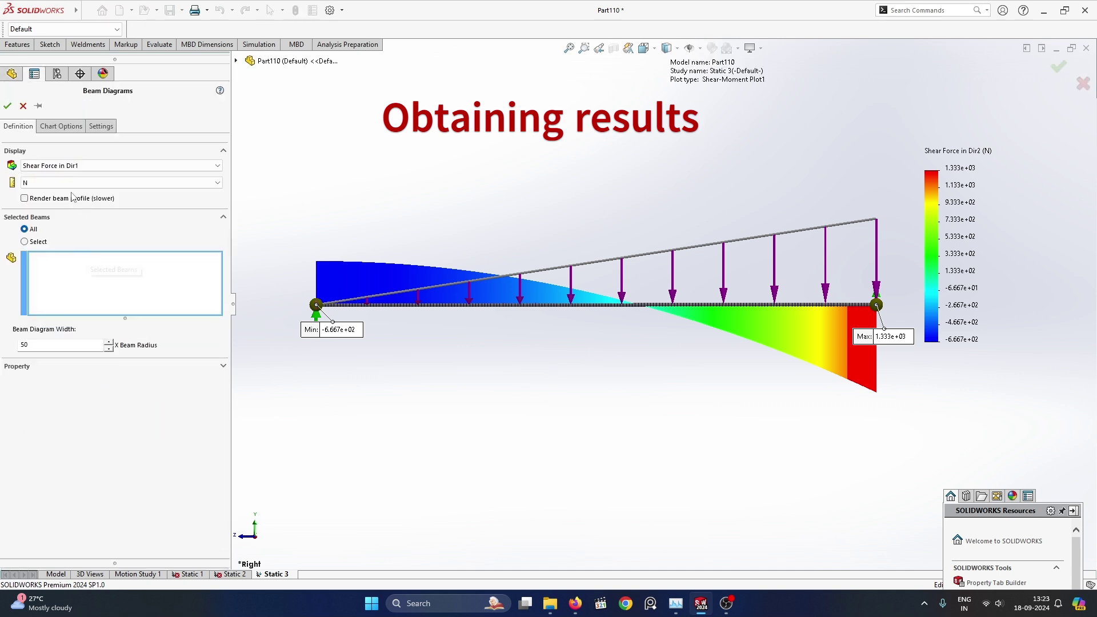
{"action": "left_click", "coordinate": [75, 166]}
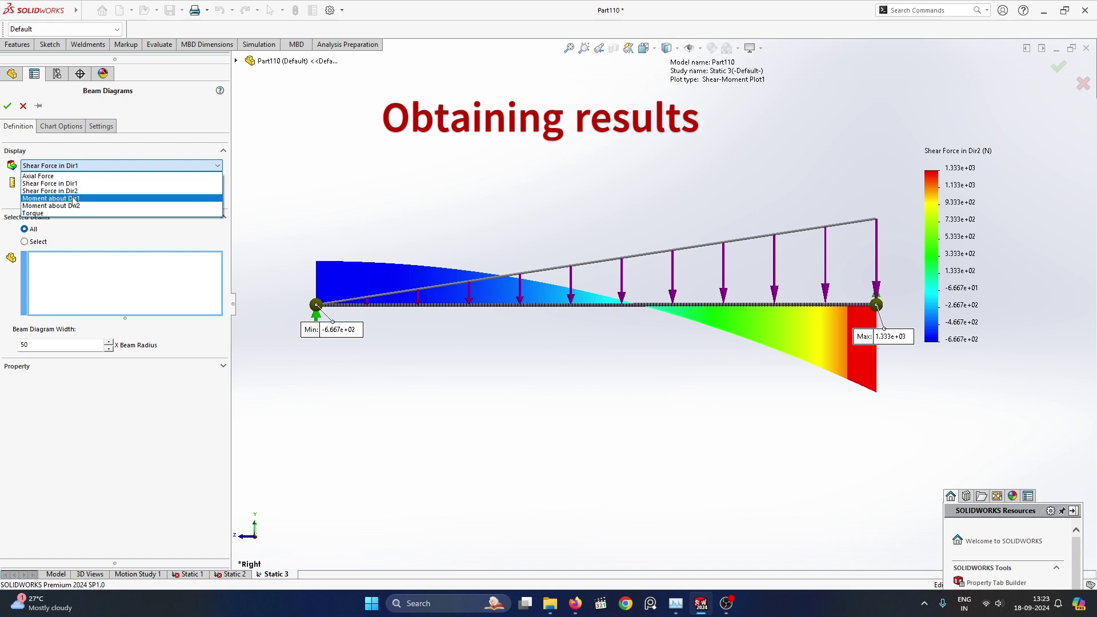
{"action": "left_click", "coordinate": [74, 199]}
{"action": "left_click", "coordinate": [61, 127]}
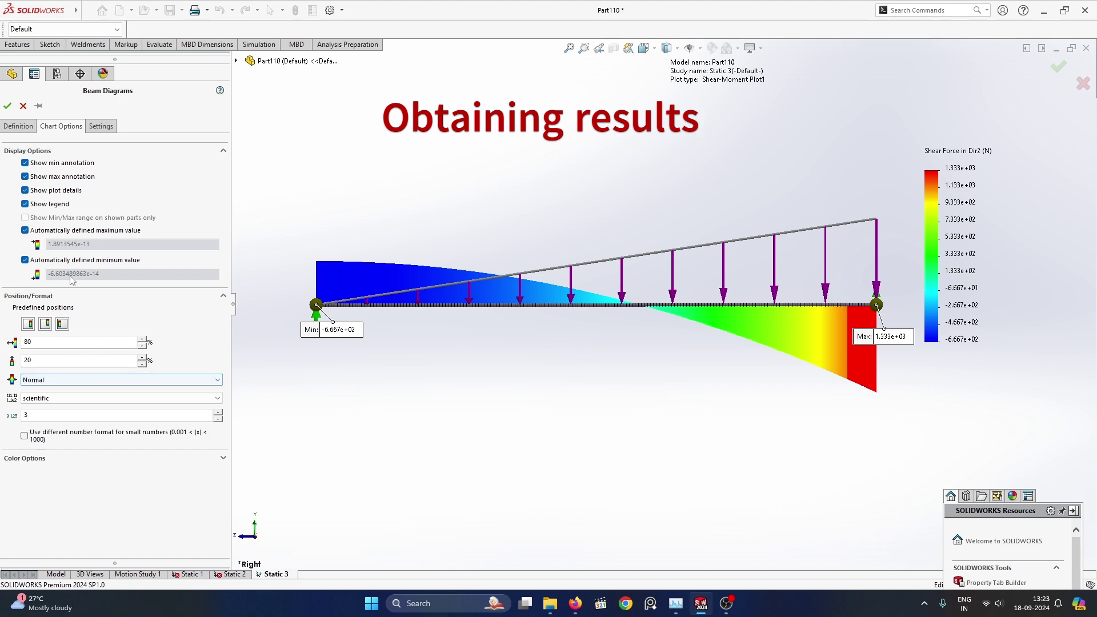
{"action": "left_click", "coordinate": [7, 107]}
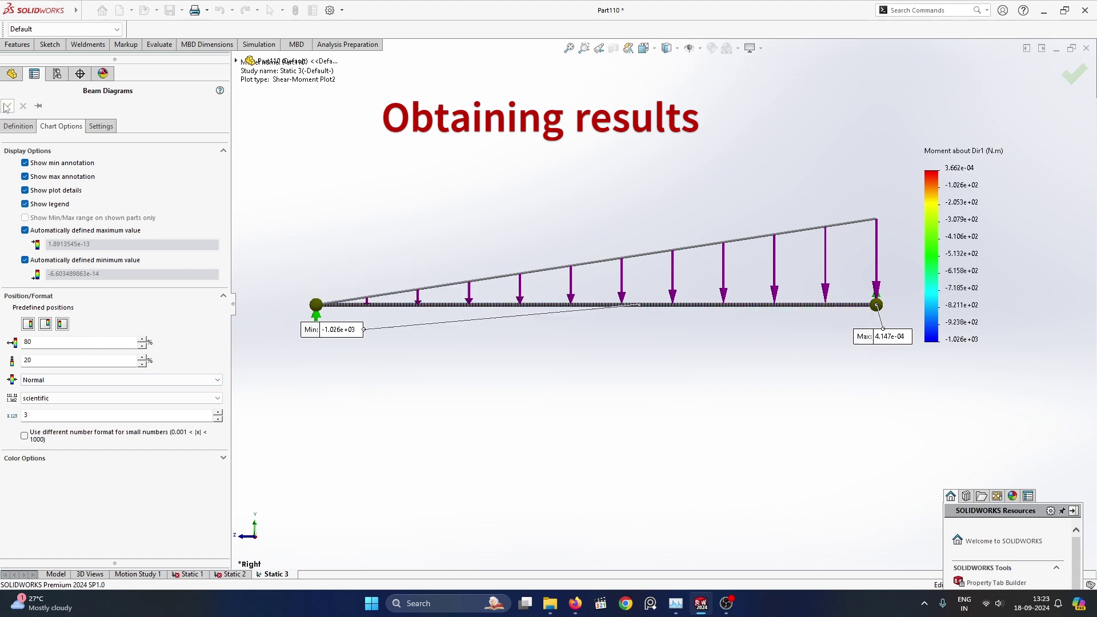
View the moment diagram straight on, placing Min under the centre and Max below the right end
{"action": "left_click", "coordinate": [636, 53]}
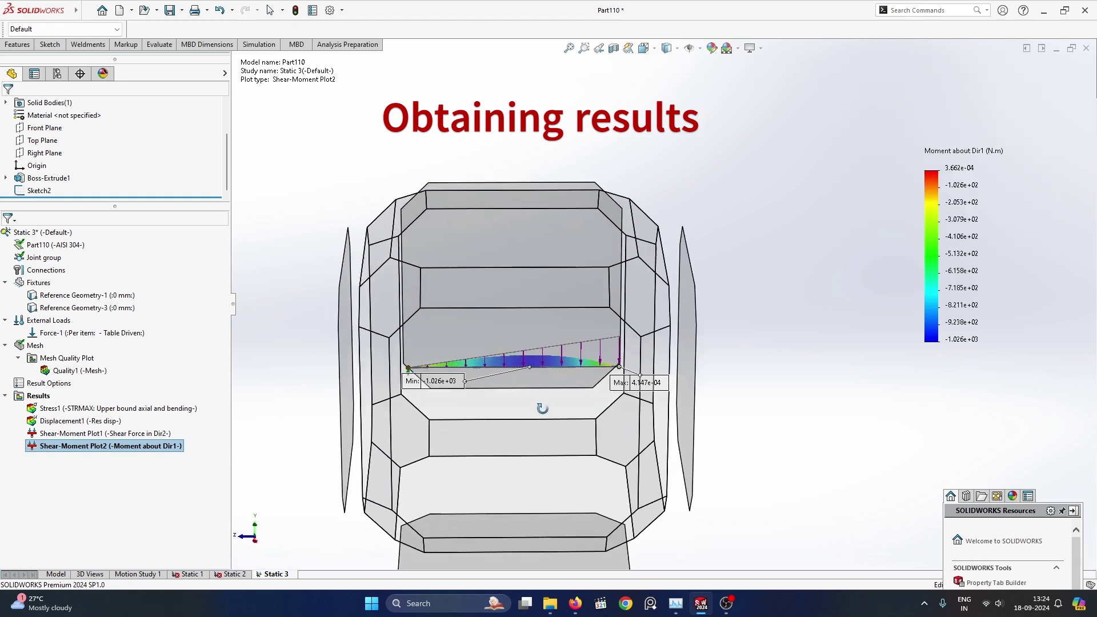
{"action": "left_click", "coordinate": [524, 275]}
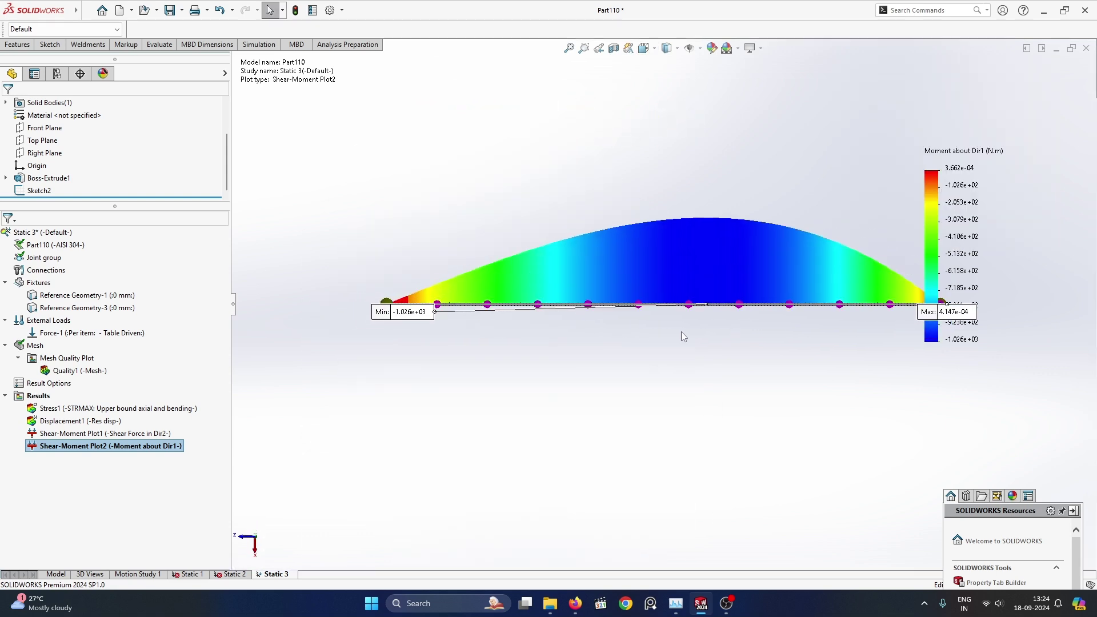
{"action": "scroll", "coordinate": [680, 314], "scroll_direction": "down", "scroll_amount": 3}
{"action": "scroll", "coordinate": [801, 303], "scroll_direction": "up", "scroll_amount": 5}
{"action": "left_click_drag", "start_coordinate": [460, 306], "coordinate": [741, 325]}
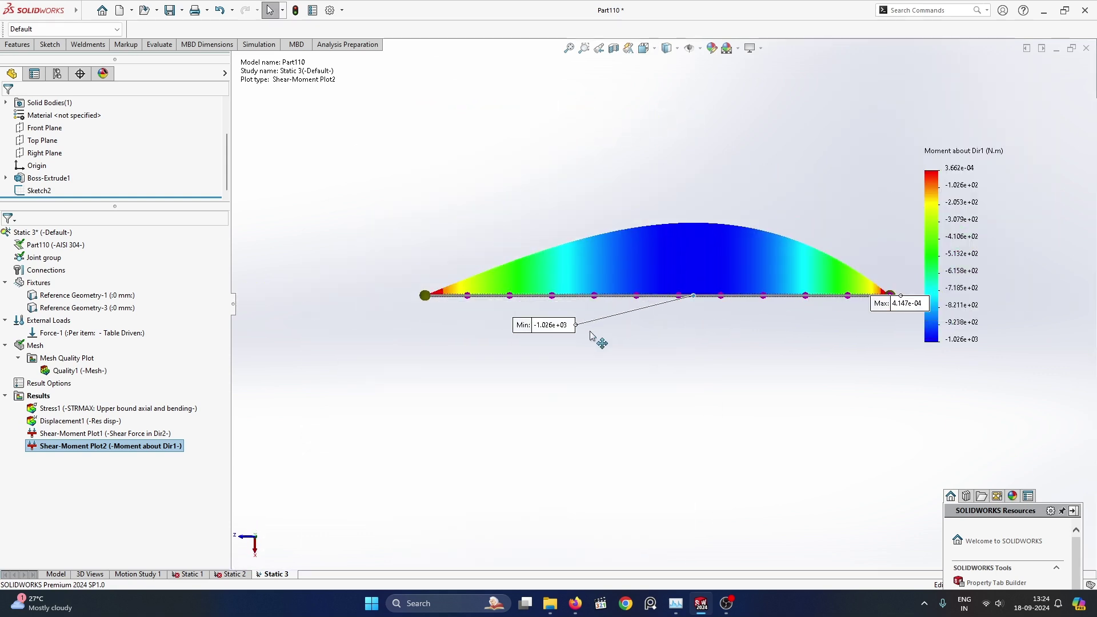
{"action": "left_click_drag", "start_coordinate": [878, 313], "coordinate": [884, 321]}
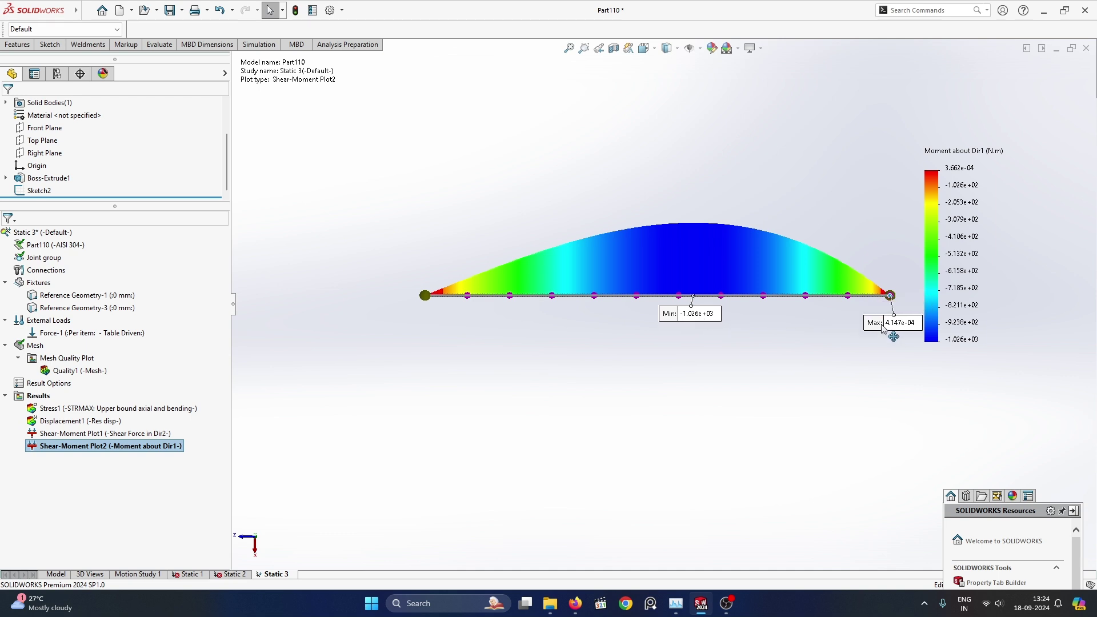